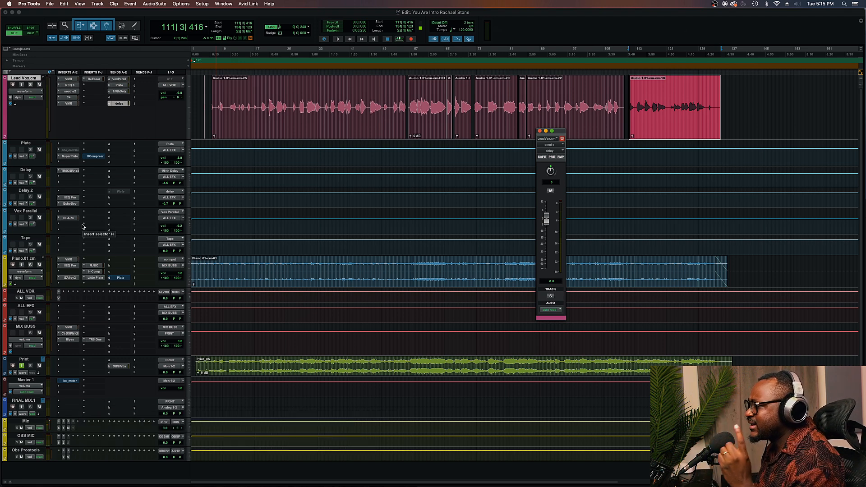
Open the EchoBoy plugin inserted on the Delay.2 track
left_click(28, 239)
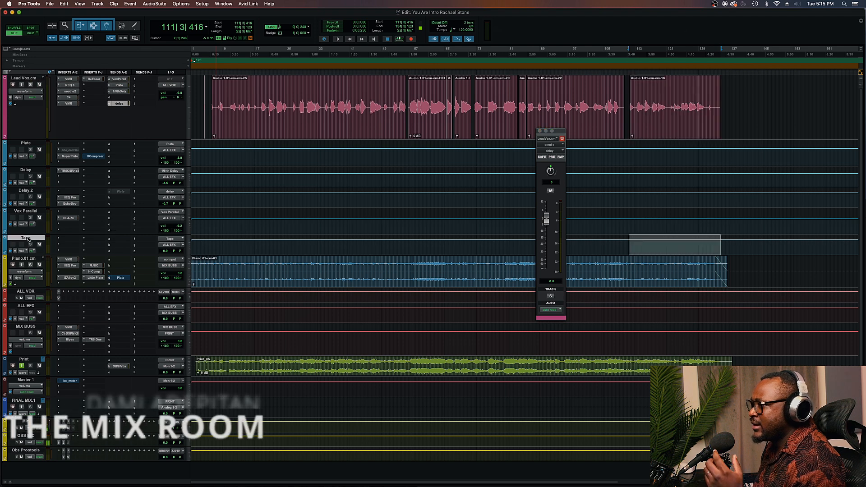
left_click(70, 204)
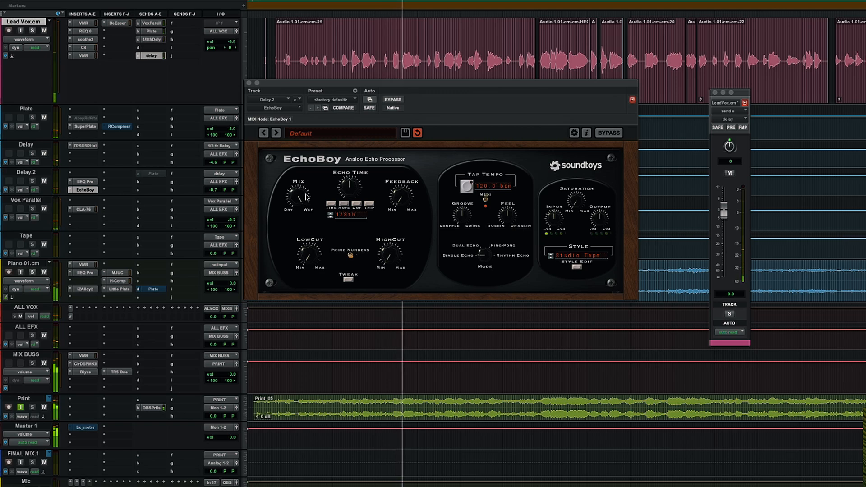
left_click(468, 249)
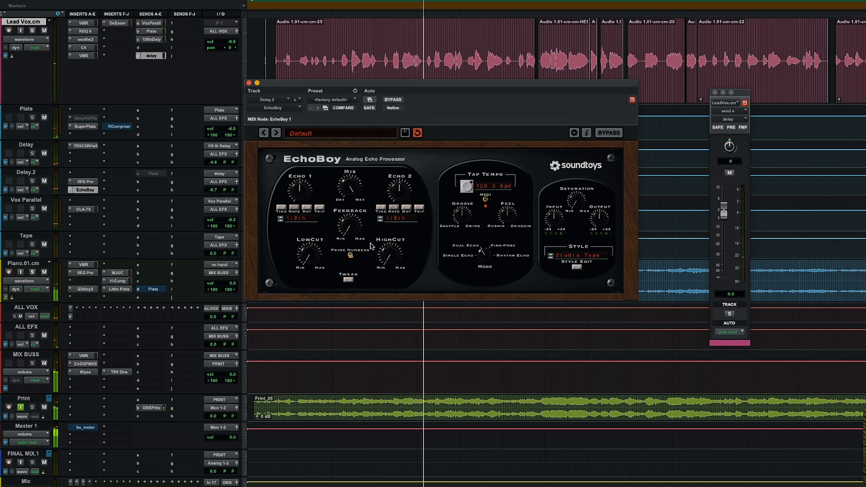
left_click_drag(431, 86, 463, 194)
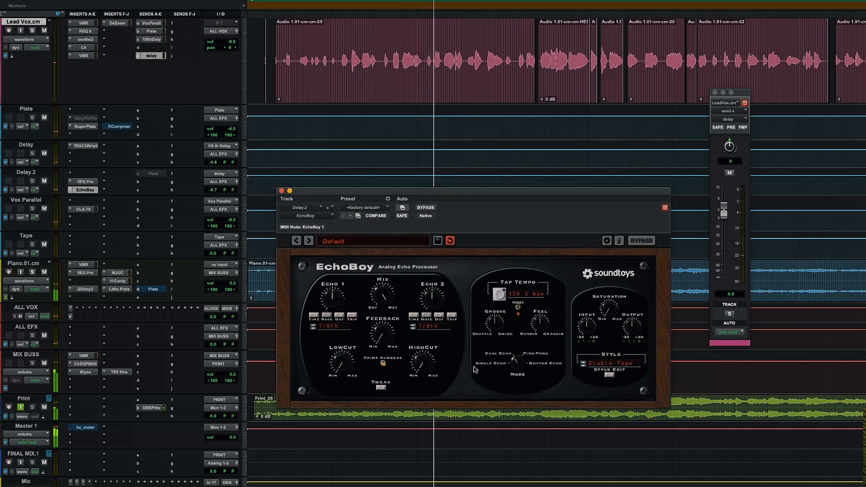
left_click(490, 365)
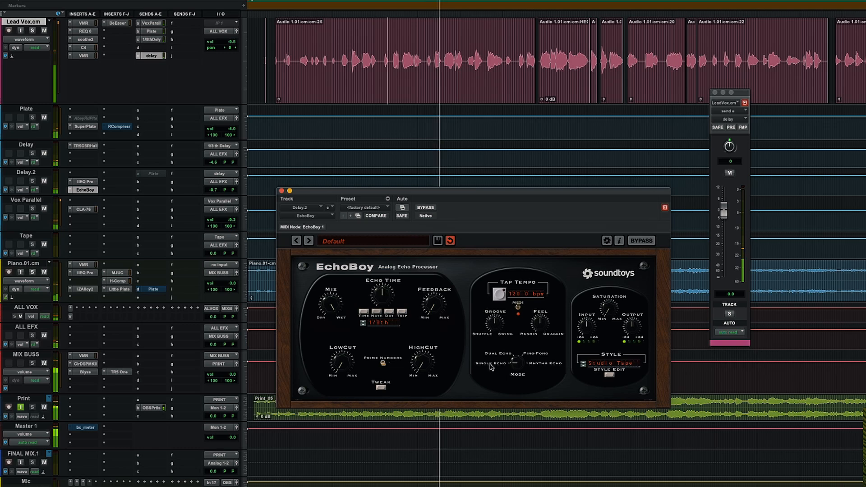
Solo the Lead Vox track and lower EchoBoy's HighCut while playing back the vocal
left_click(32, 30)
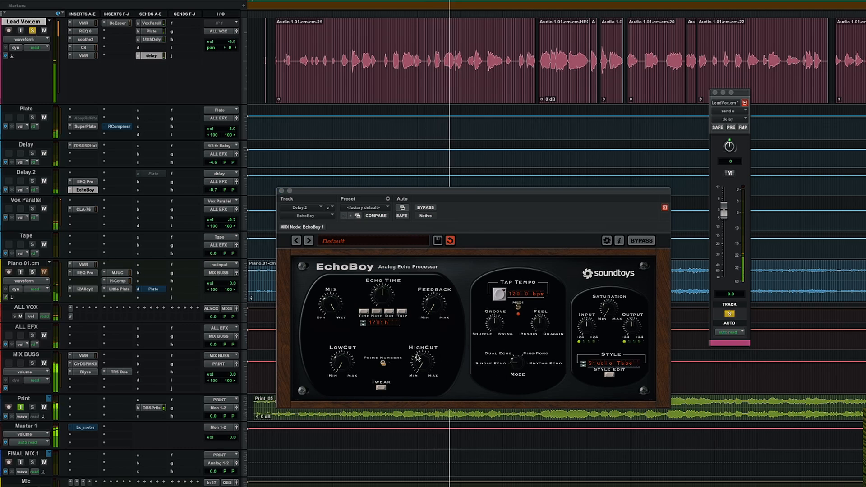
left_click_drag(418, 358, 423, 315)
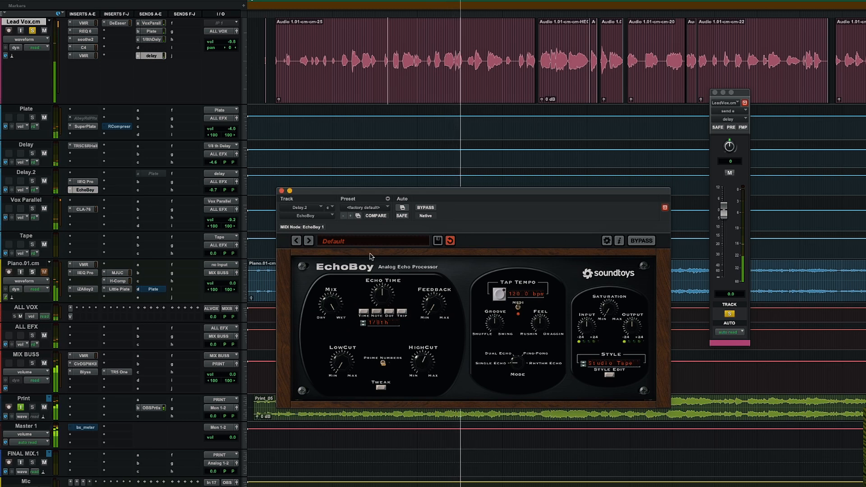
key("space")
Pan the Delay.2 track's stereo outputs to 38 left and 43 right
left_click_drag(315, 191, 415, 218)
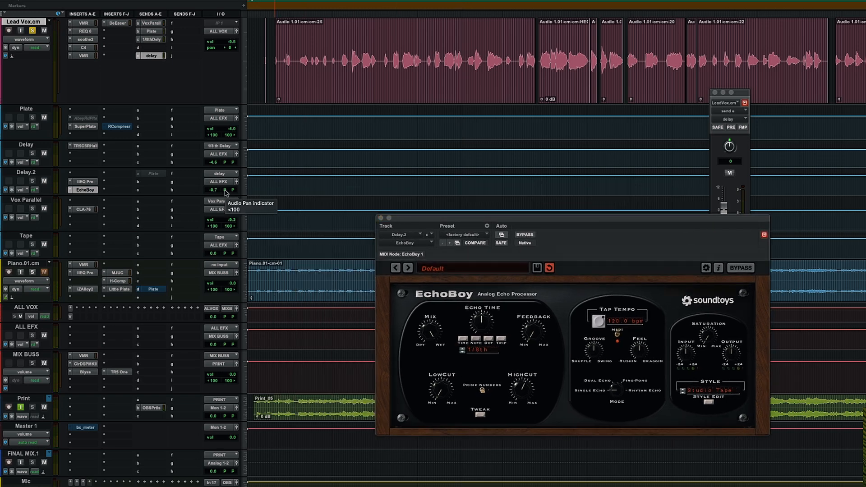
left_click(225, 191)
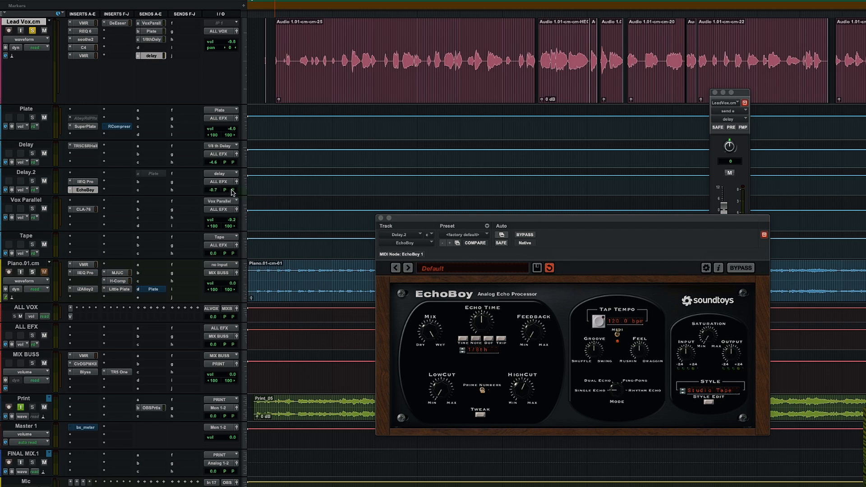
left_click_drag(230, 200, 230, 203)
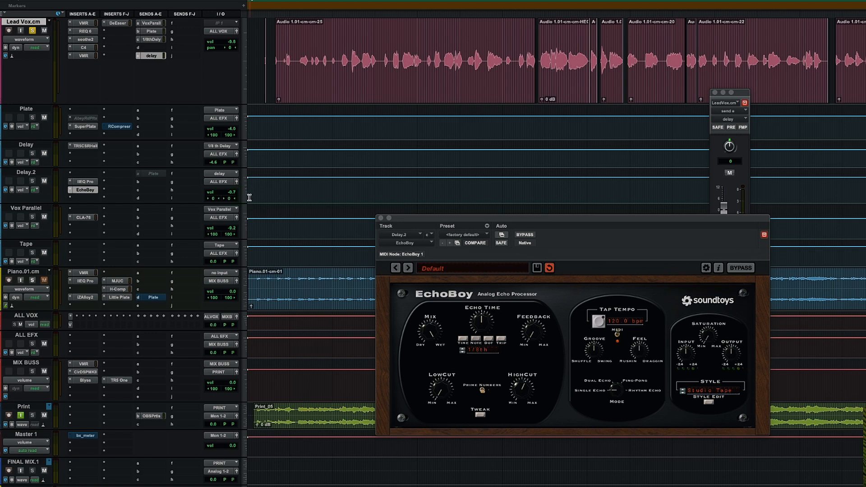
left_click(213, 200)
left_click(230, 201)
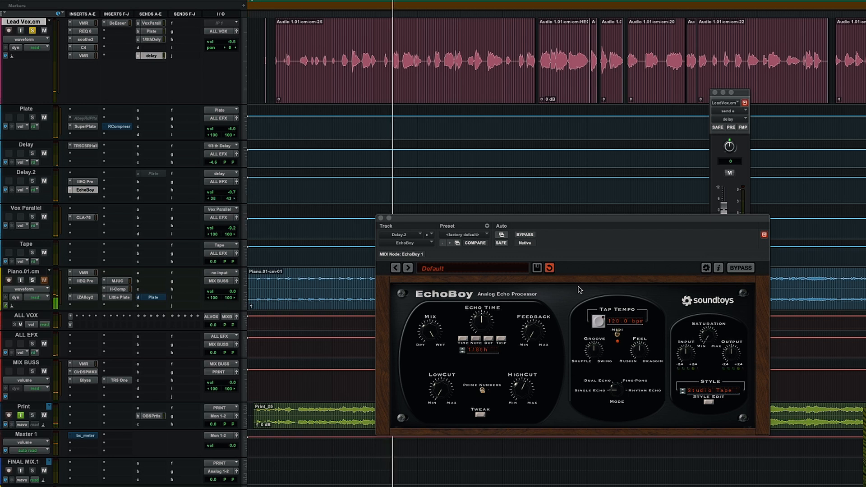
Raise EchoBoy's LowCut and switch its mode to Dual Echo
left_click_drag(531, 221, 424, 174)
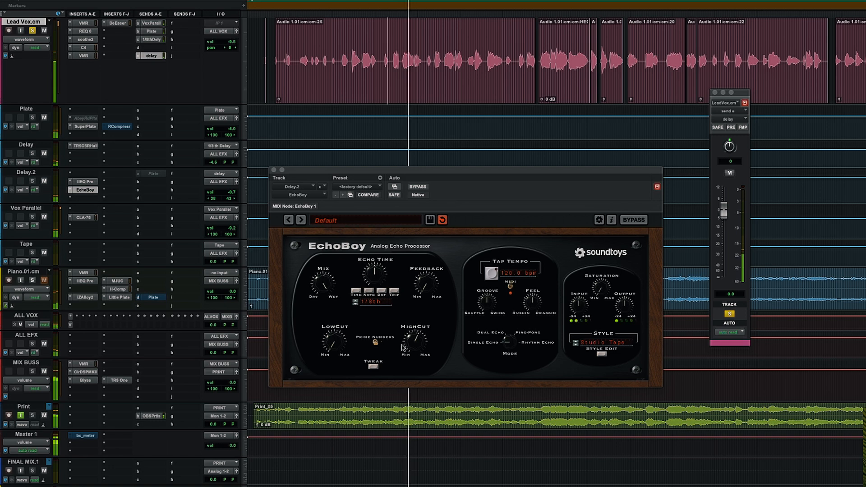
left_click_drag(333, 343, 329, 314)
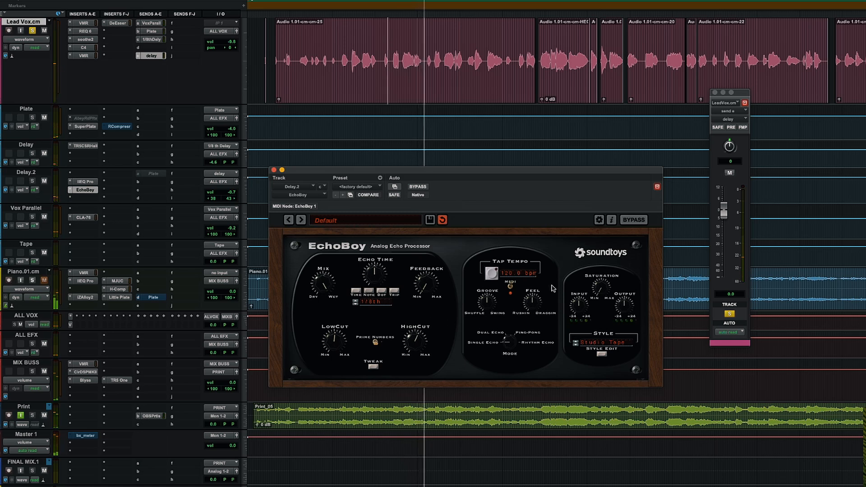
left_click(492, 334)
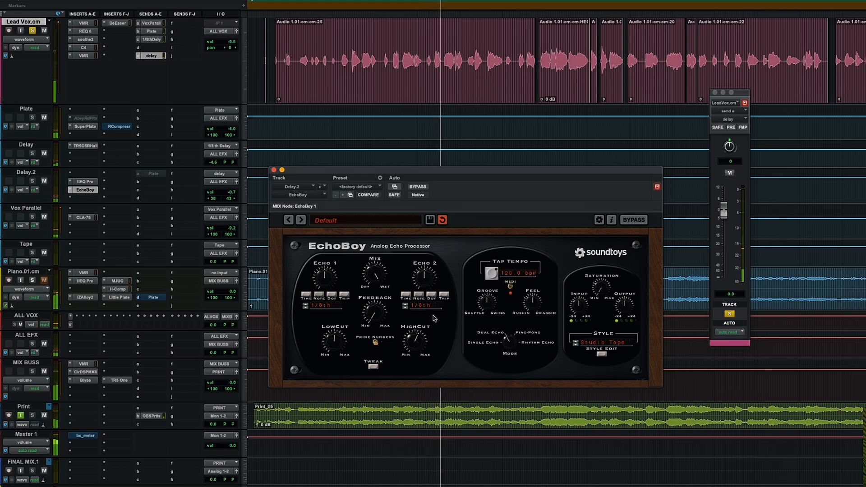
Set EchoBoy's style to Telephone and lower the HighCut during playback
left_click(592, 343)
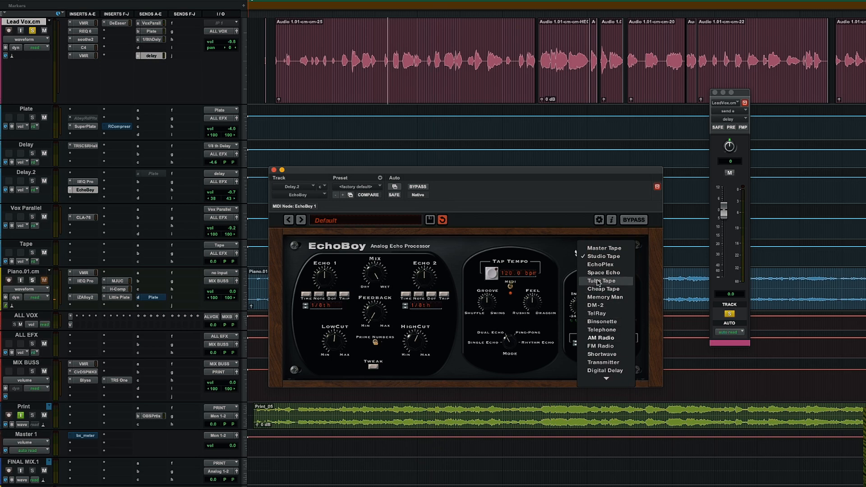
left_click(565, 369)
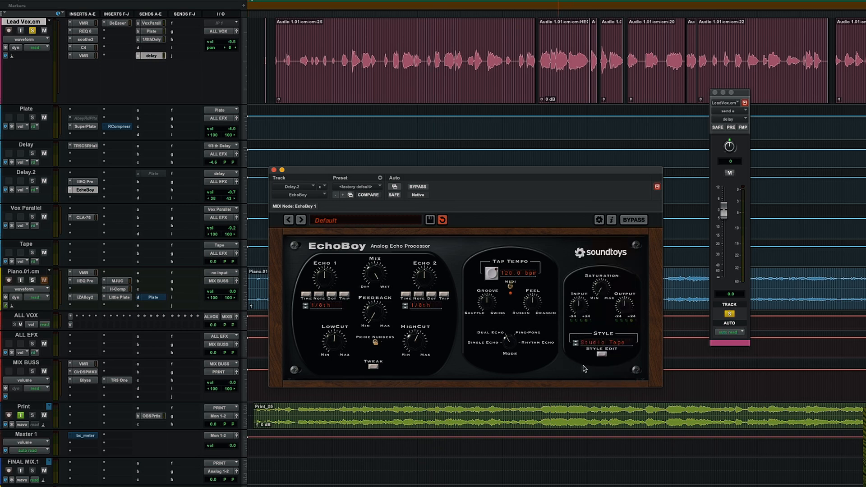
left_click(604, 342)
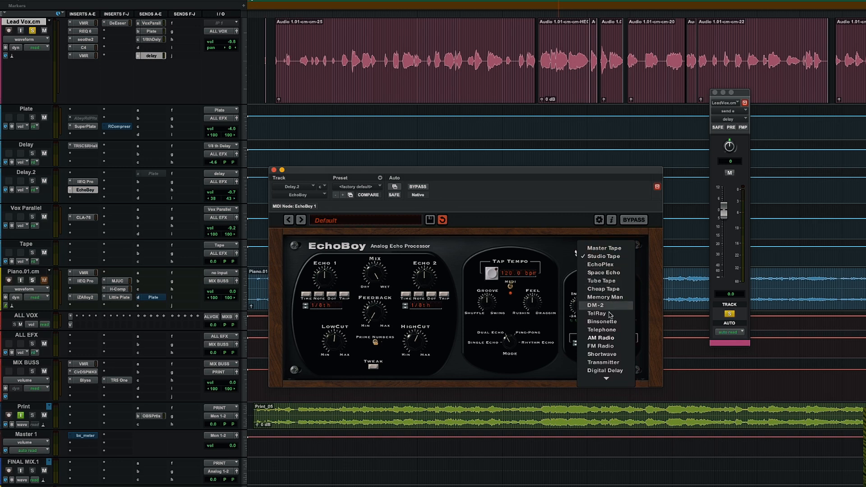
left_click(608, 330)
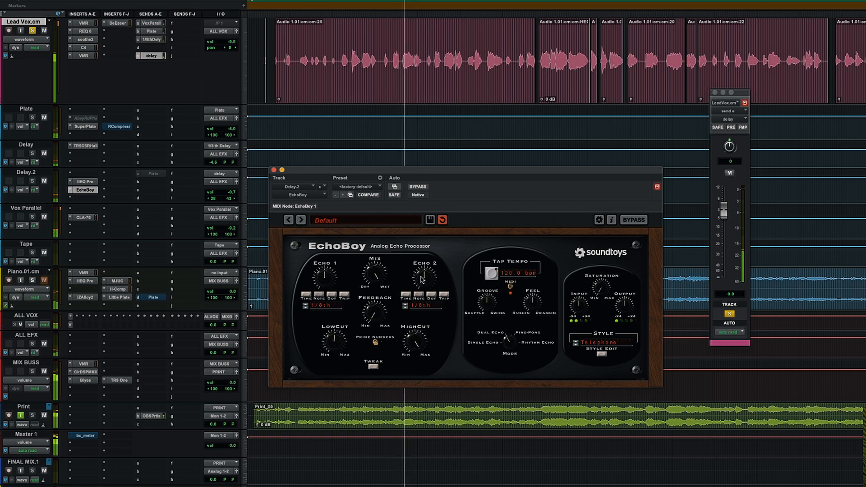
left_click_drag(415, 339, 417, 355)
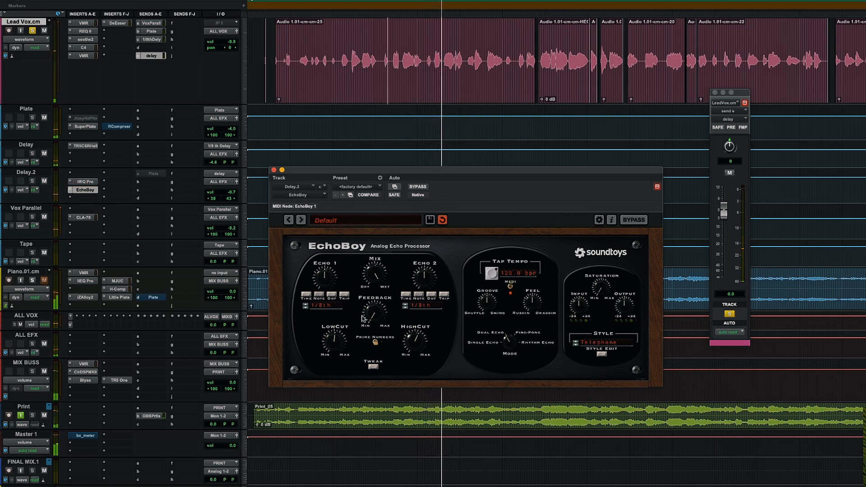
key("space")
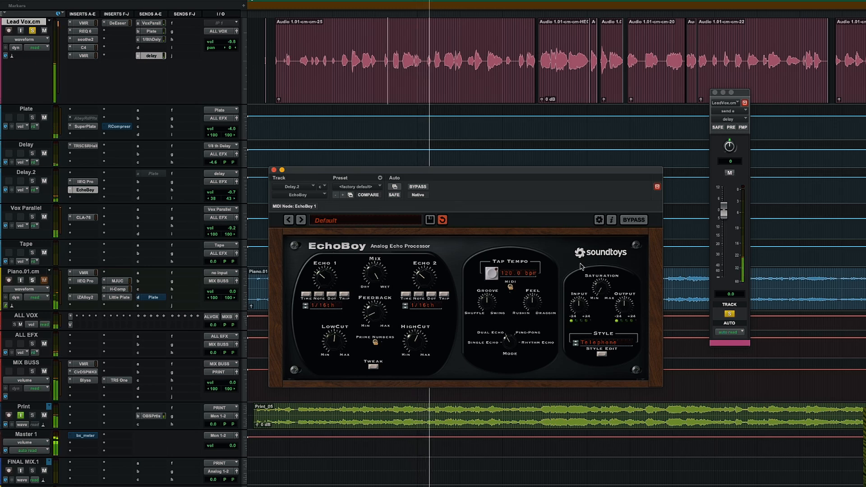
Unsolo the Lead Vox track and set EchoBoy's Echo 2 time to 1/8th
left_click(32, 30)
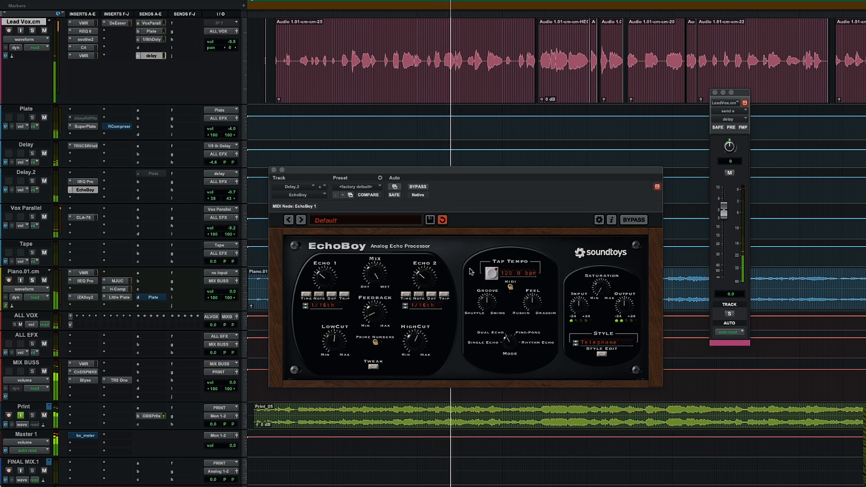
left_click_drag(427, 282, 426, 269)
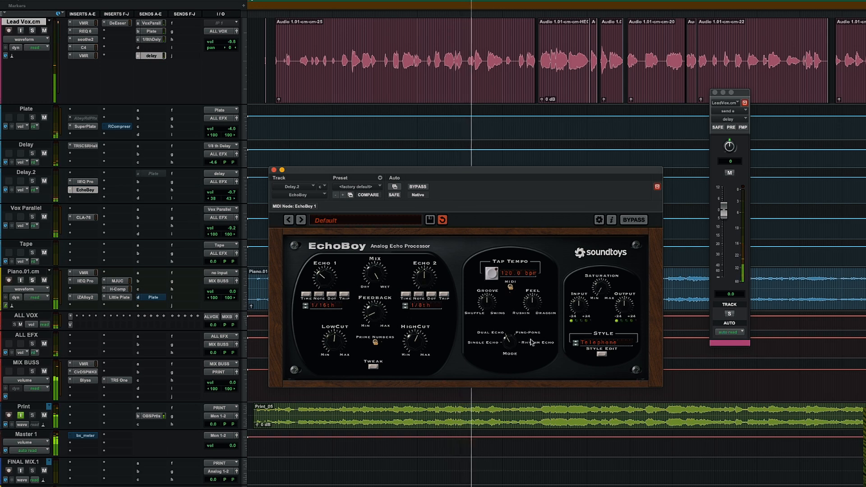
Switch EchoBoy's style to TelRay, auditioning AM Radio along the way
left_click(600, 341)
left_click(602, 337)
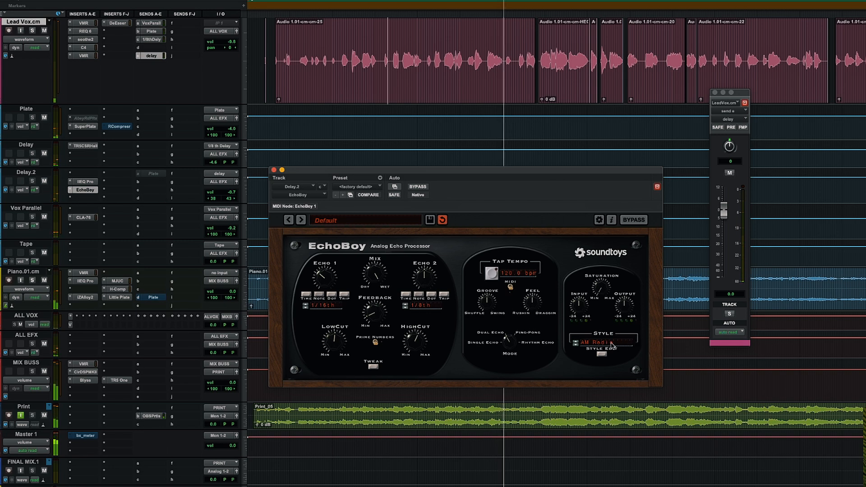
left_click(596, 342)
left_click(612, 314)
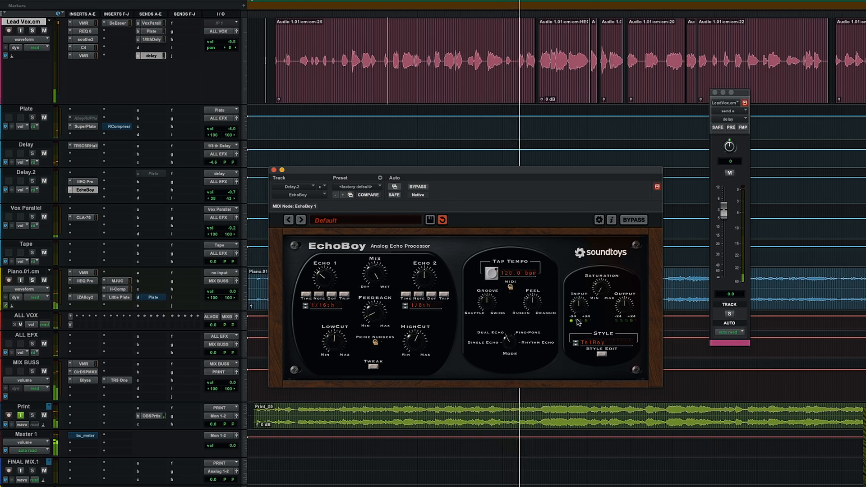
Solo the Lead Vox track and raise its delay send level to +1.6 dB, auditioning playback
left_click(387, 61)
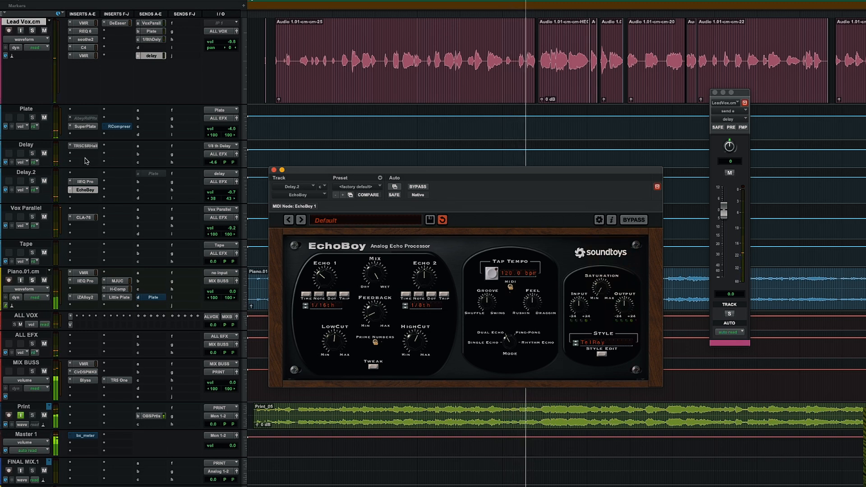
left_click(32, 31)
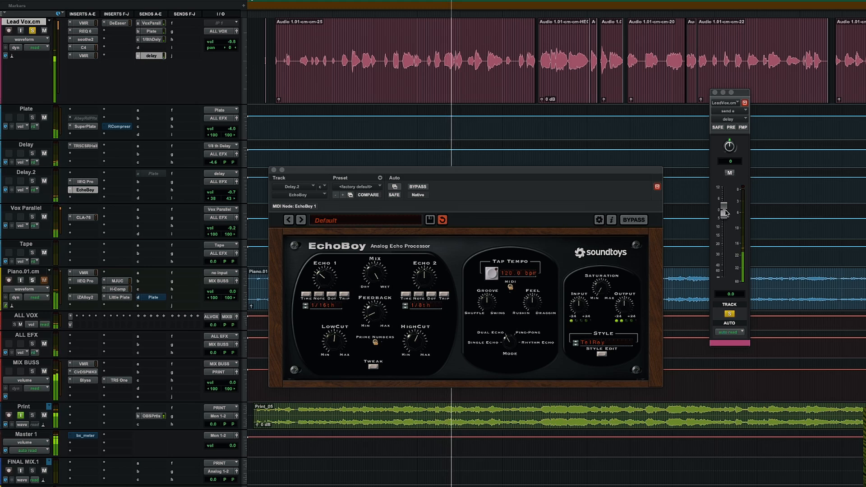
mouse_move(724, 212)
left_mouse_down()
mouse_move(726, 199)
mouse_move(726, 210)
left_mouse_up()
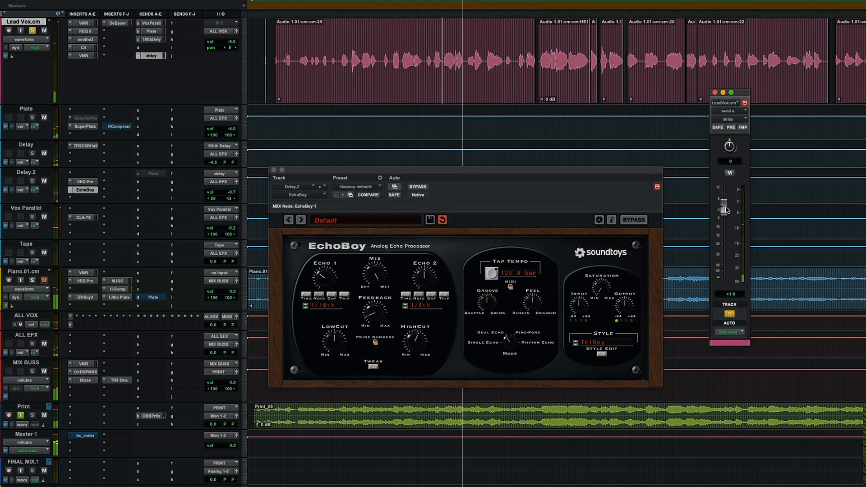
key("space")
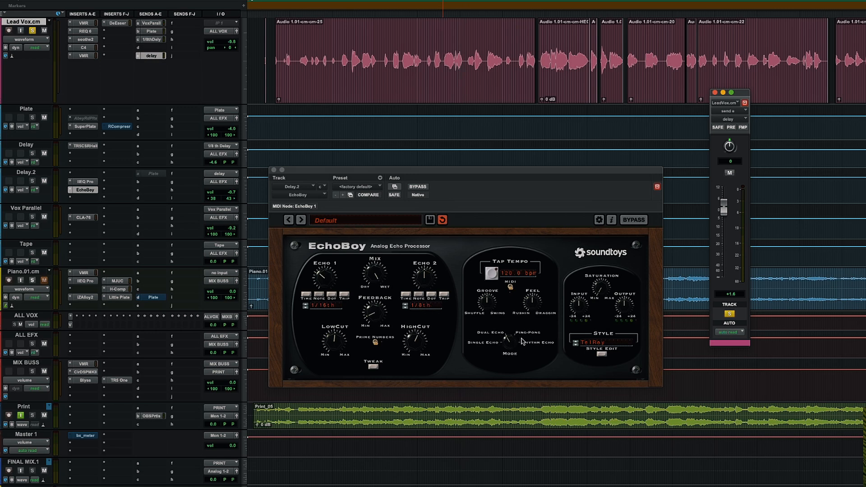
key("space")
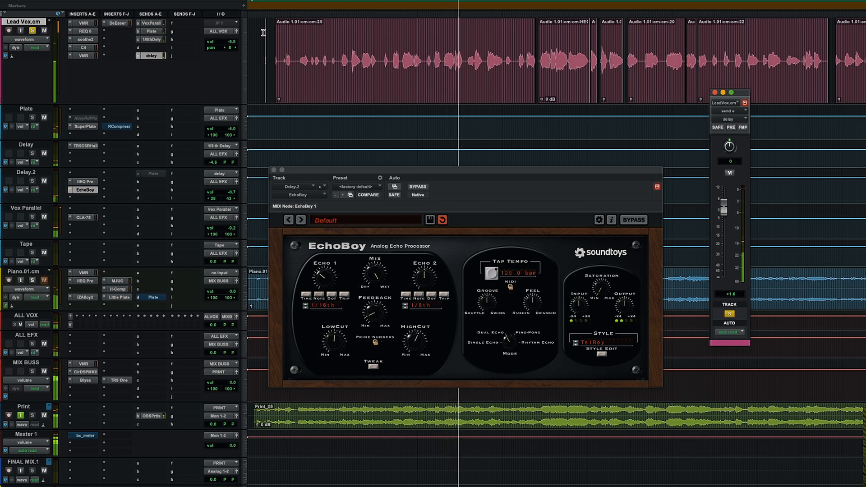
Rename the Lead Vox's 1/8 th Delay send bus to Hall
left_click(149, 33, "ctrl+super")
left_click(152, 39, "ctrl+super")
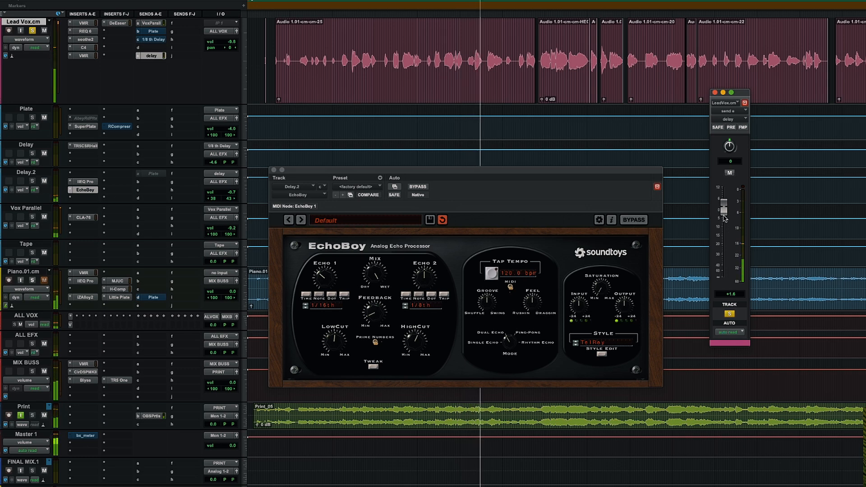
key("space")
right_click(153, 40)
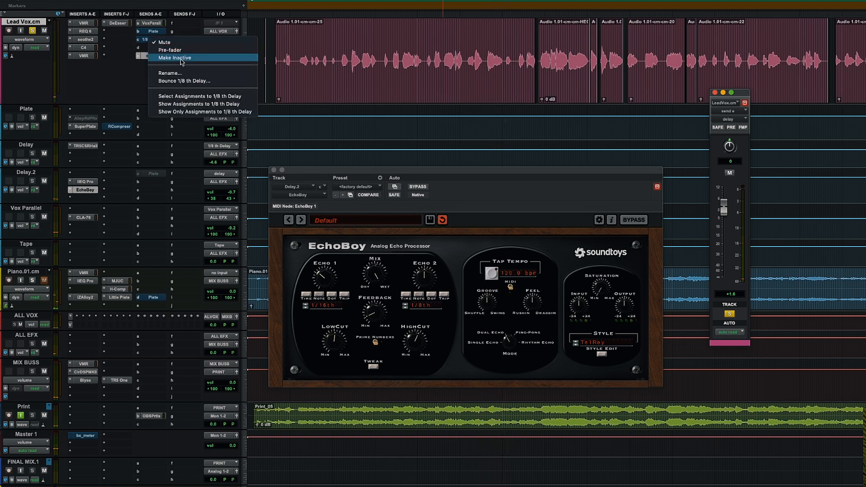
left_click(177, 73)
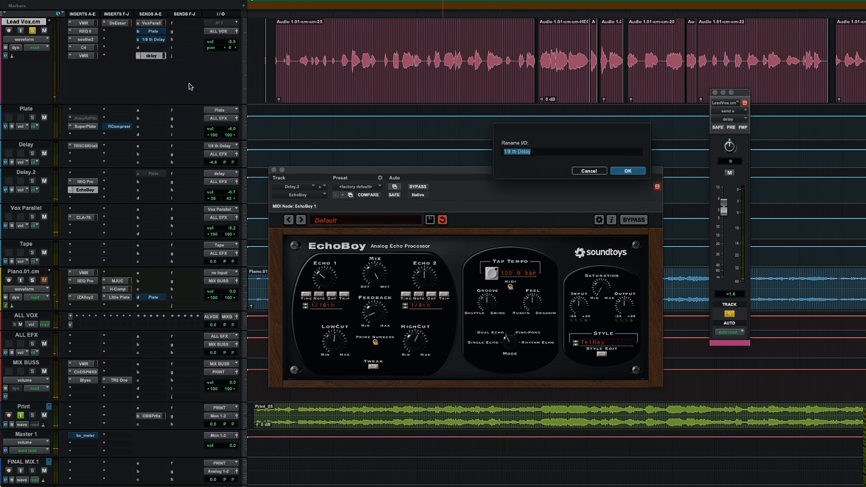
type("RFeve")
key("BackSpace")
key("BackSpace")
key("BackSpace")
type("Hall")
key("Return")
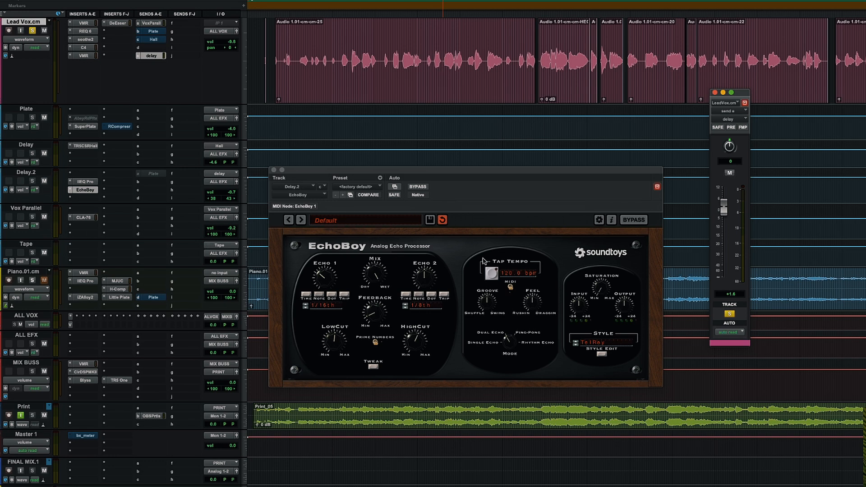
Close the EchoBoy window and insert EchoBoy Jr. as a delay plug-in on the Tape aux track
left_click(274, 170)
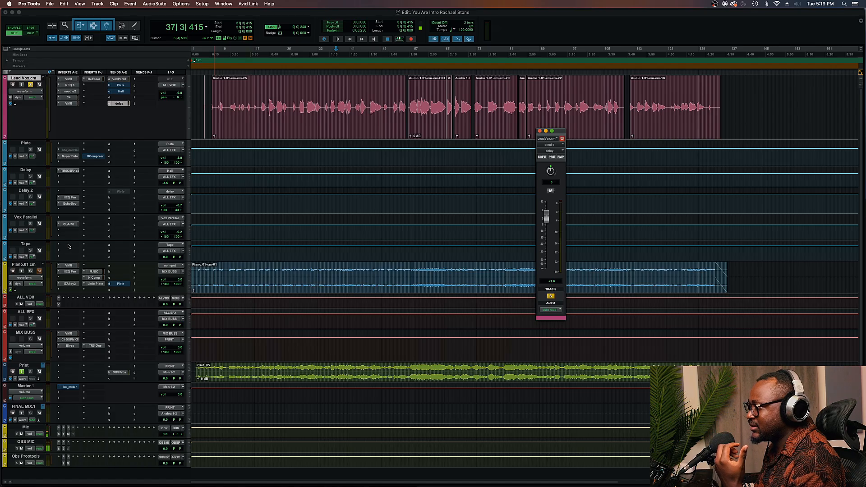
left_click(81, 210)
mouse_move(141, 250)
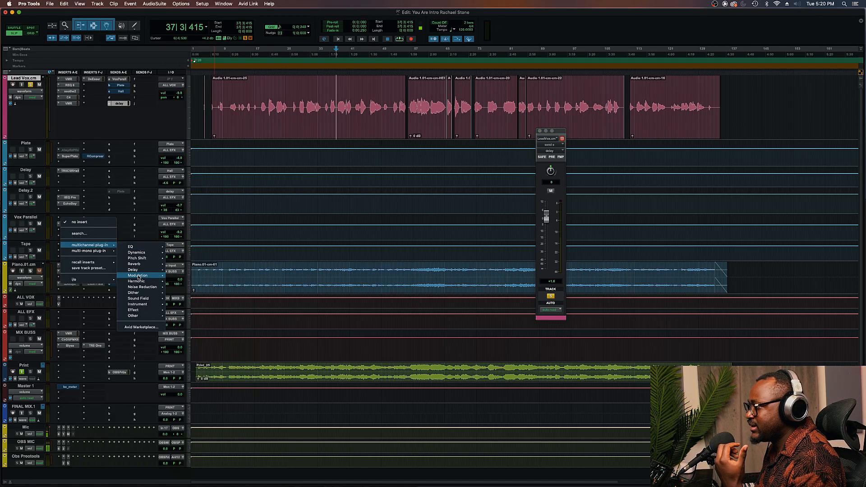
mouse_move(140, 284)
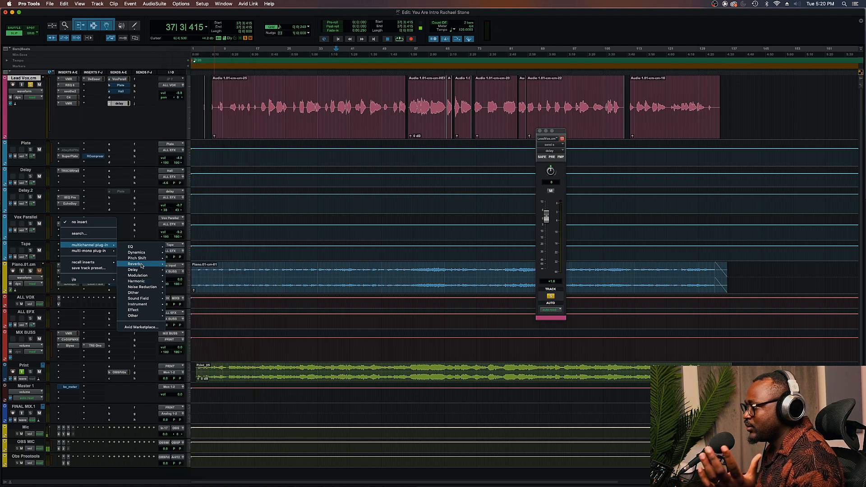
mouse_move(142, 270)
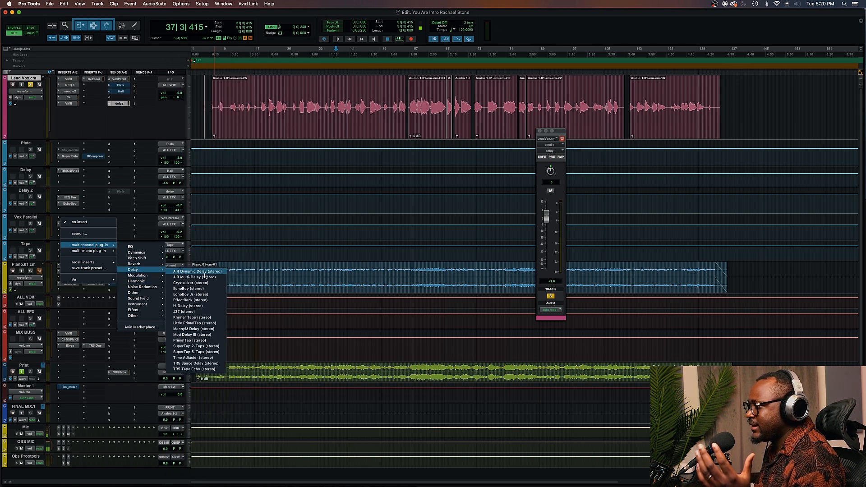
key("Escape")
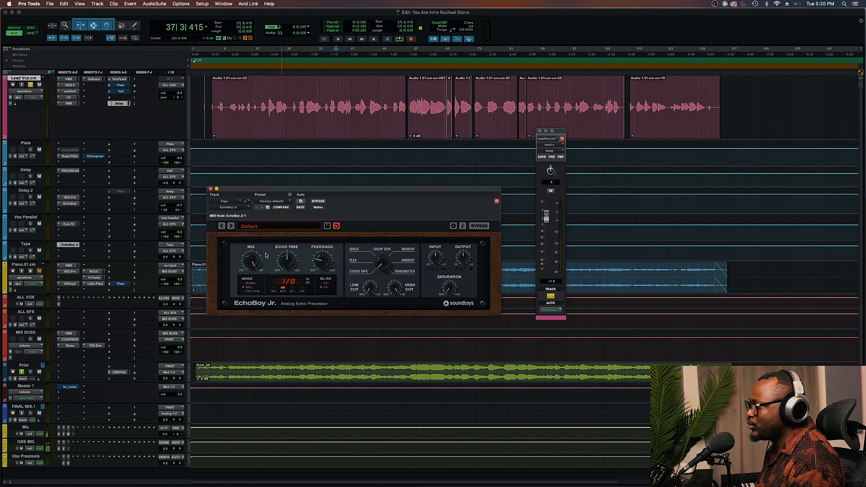
Add a send on the Lead Vox track routed to the Tape bus
left_click(23, 243)
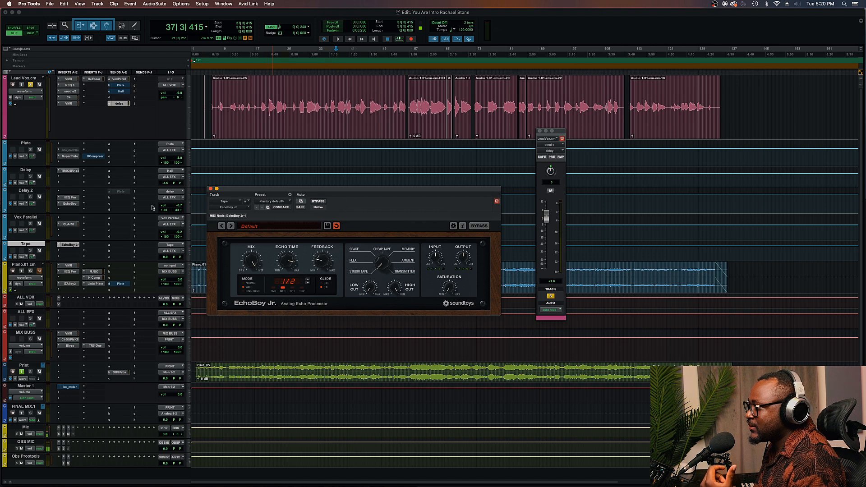
left_click(122, 97)
mouse_move(145, 103)
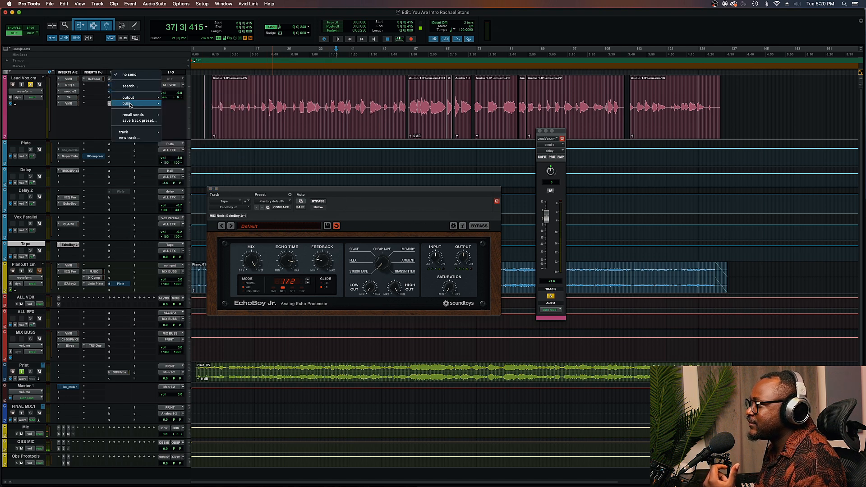
left_click(182, 174)
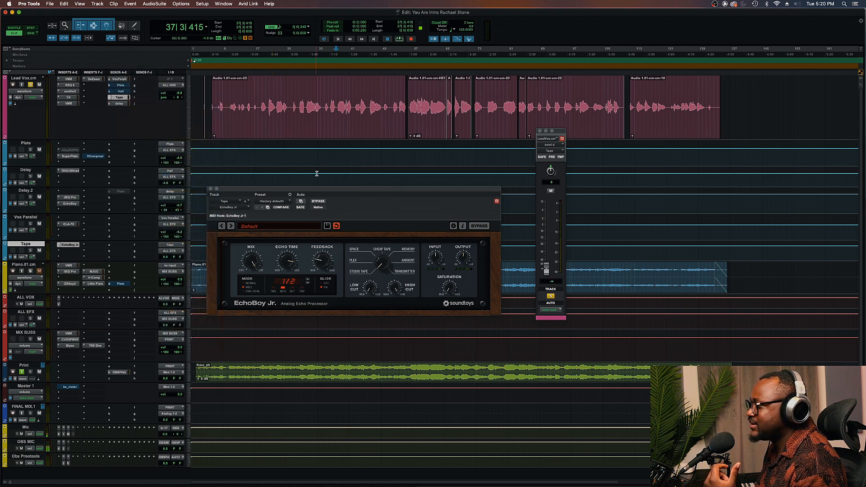
Raise the Lead Vox's Tape send level to 0.0 dB while auditioning playback
left_click_drag(370, 189, 374, 157)
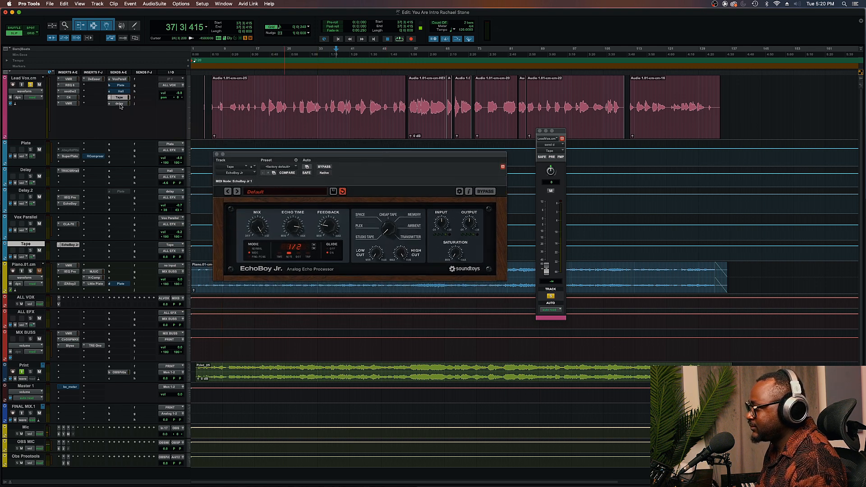
left_click(268, 102)
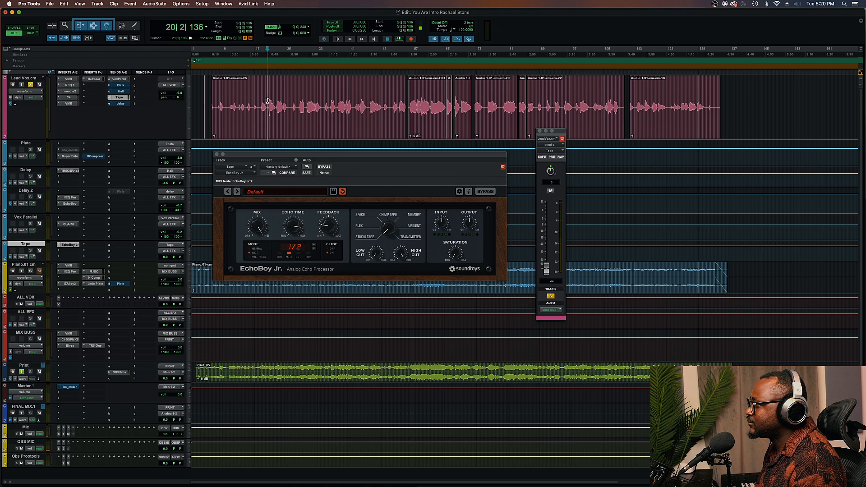
key("space")
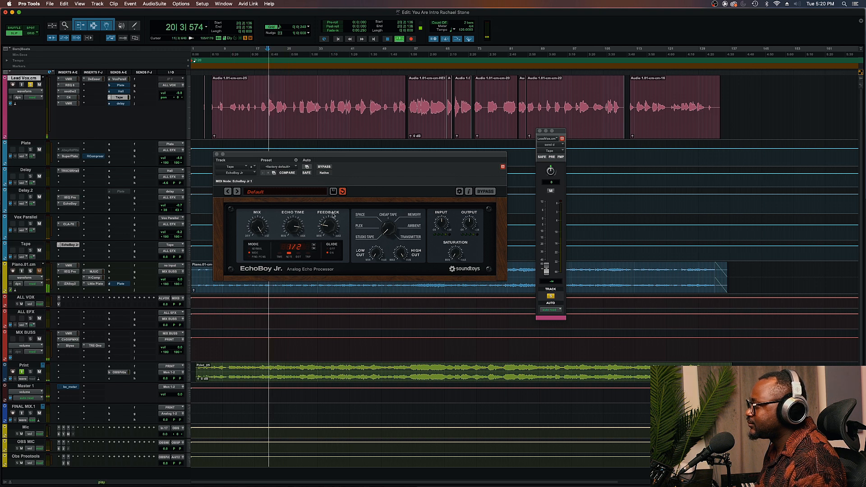
left_click_drag(546, 269, 547, 215)
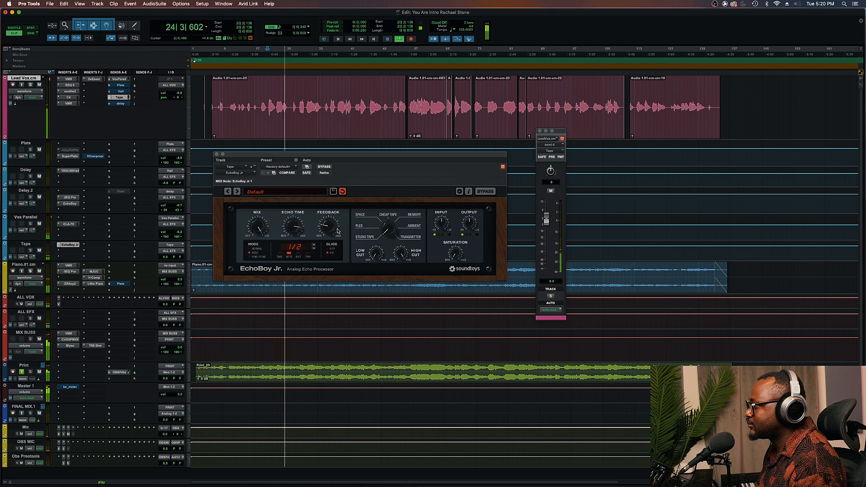
key("space")
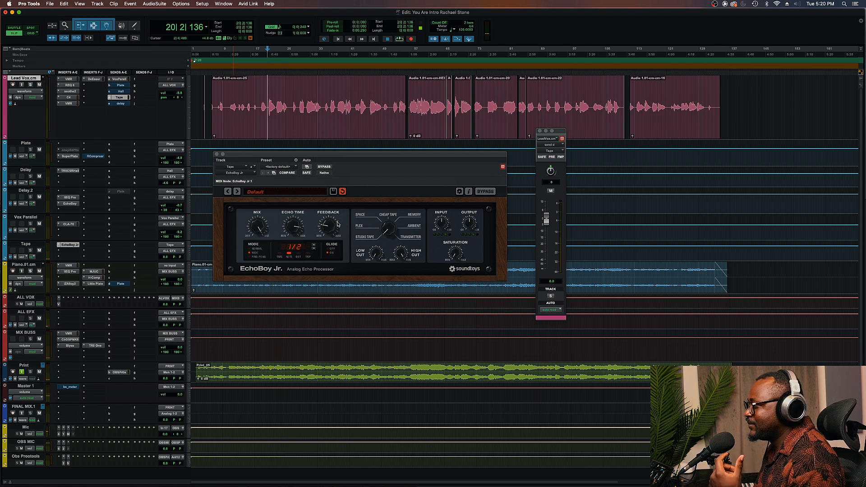
Audition the vocal with the EchoBoy Jr. tape delay during playback
left_click(299, 225)
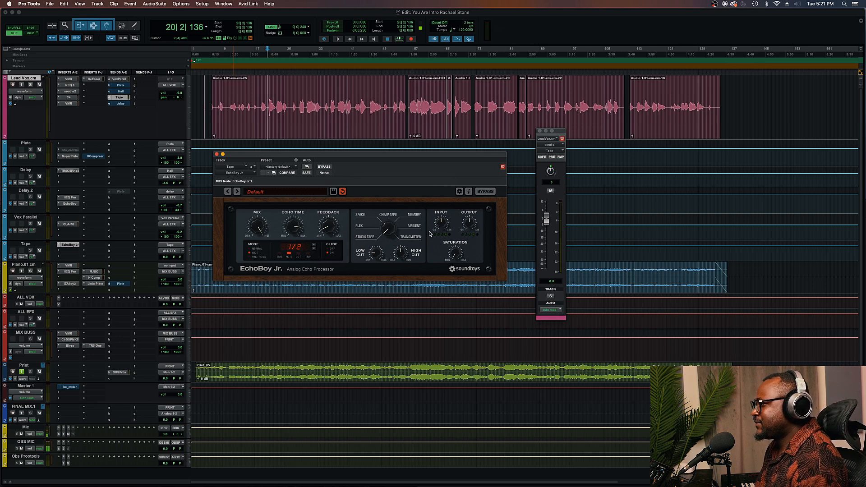
key("space")
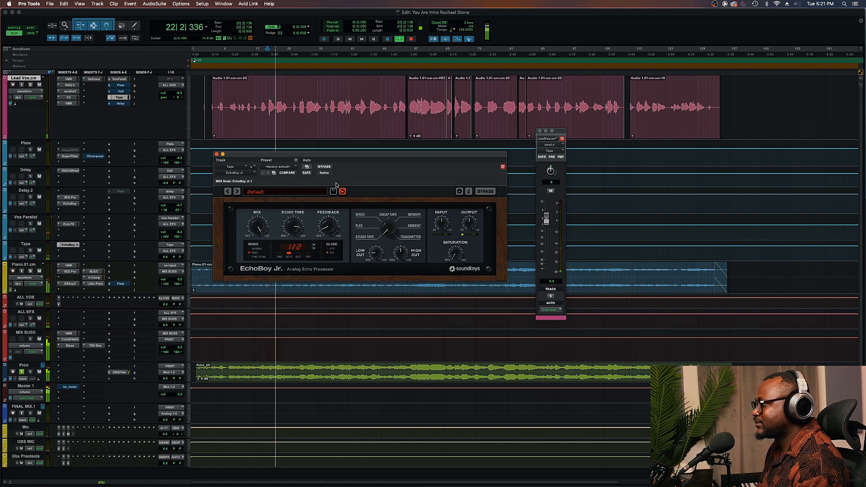
key("space")
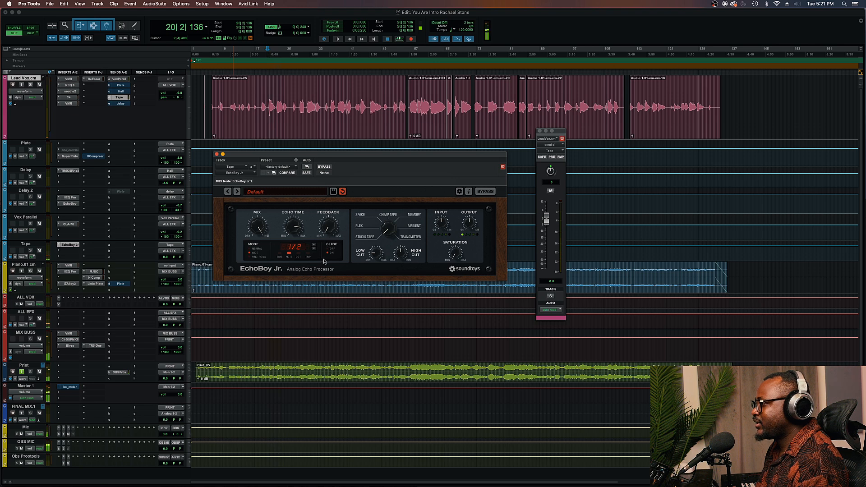
key("space")
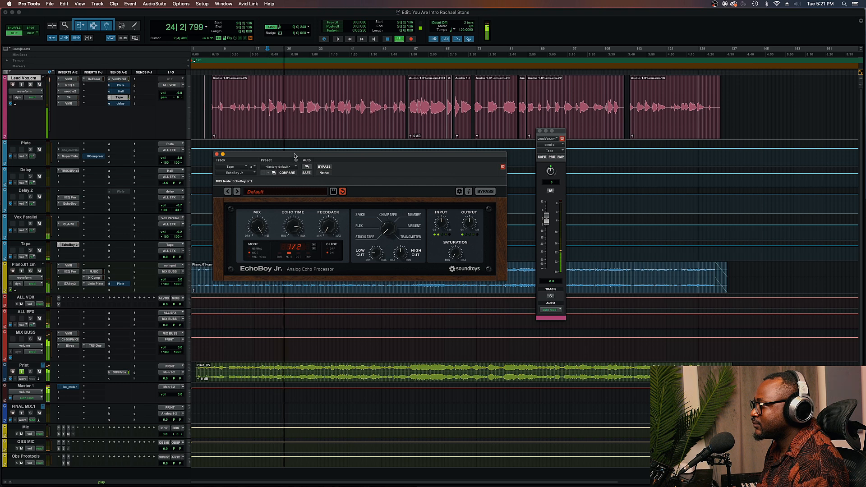
left_click_drag(294, 155, 284, 255)
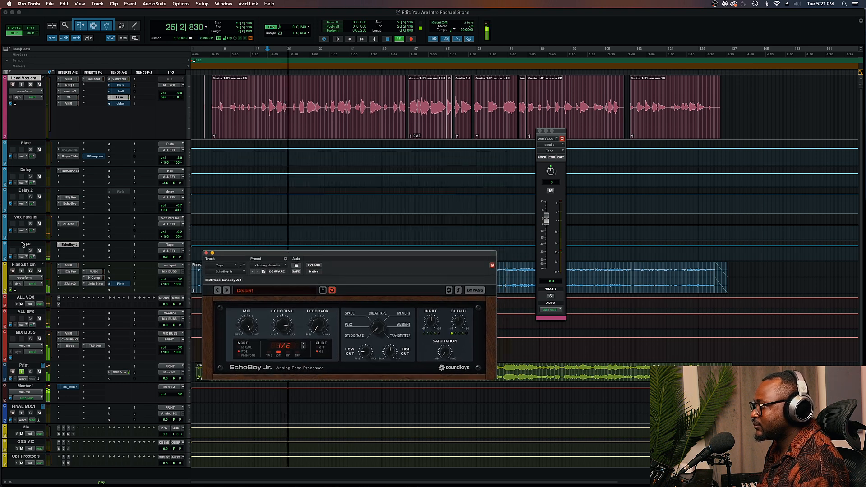
key("space")
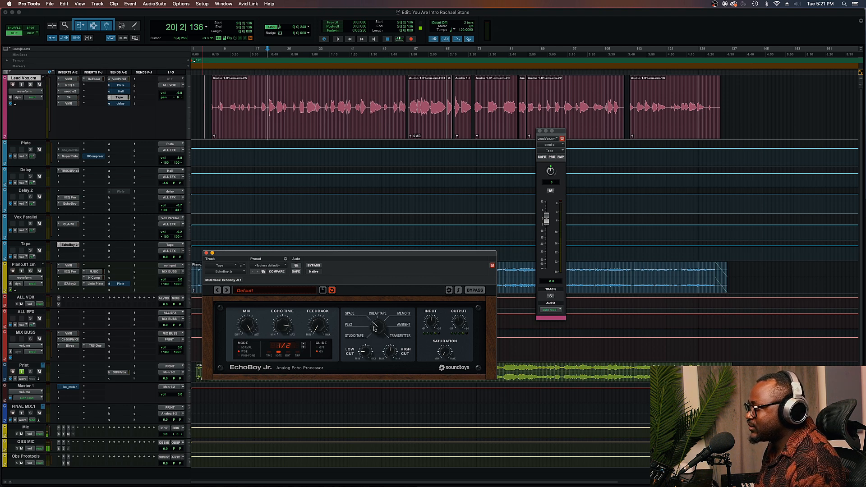
key("space")
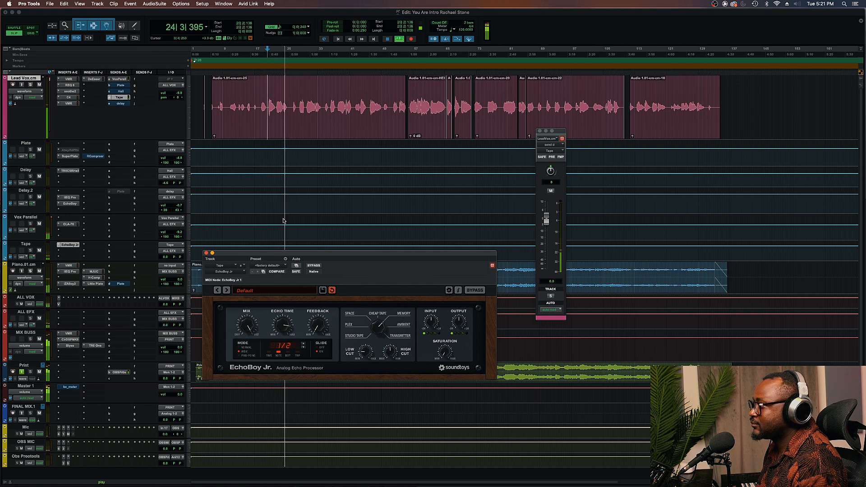
key("space")
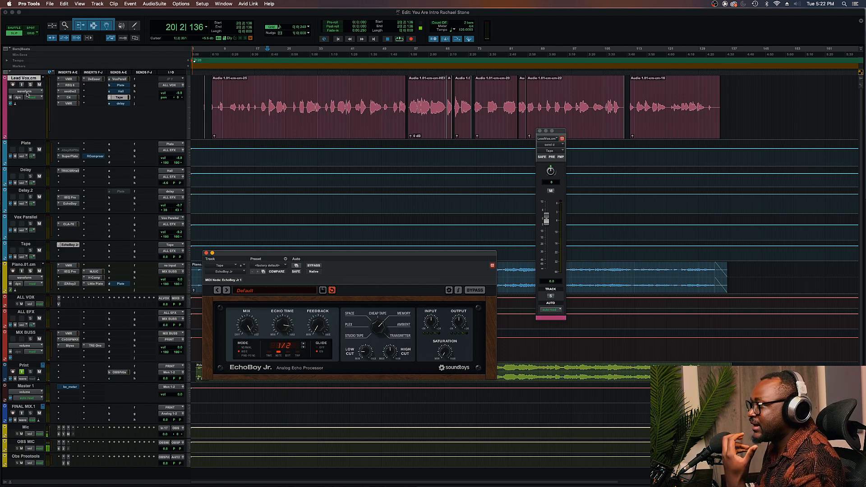
Switch the Lead Vox track view to the Tape send level automation lane
left_click(5, 139)
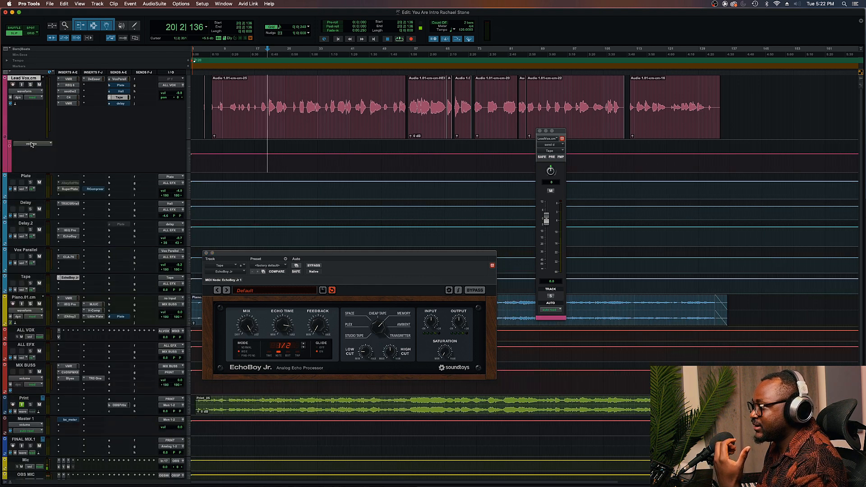
left_click(5, 138)
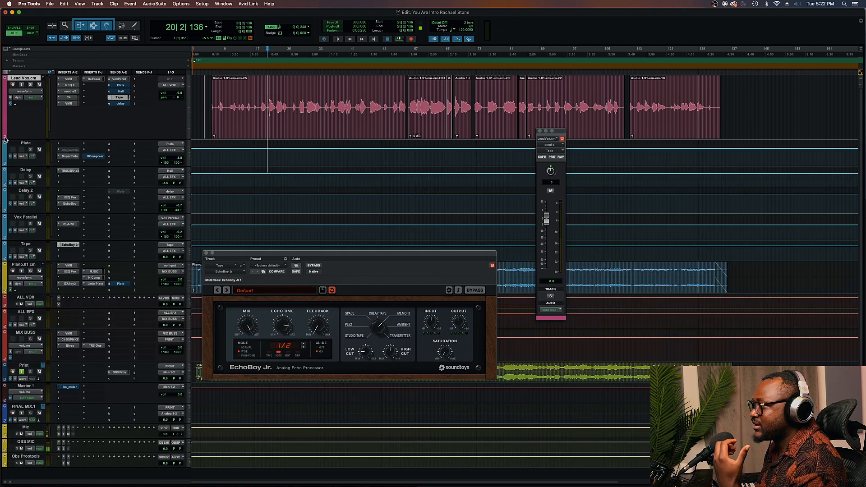
left_click(28, 92)
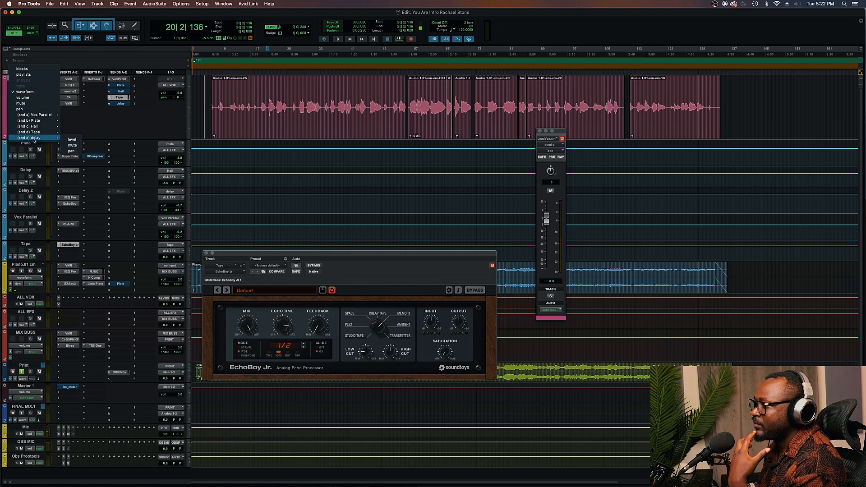
mouse_move(37, 135)
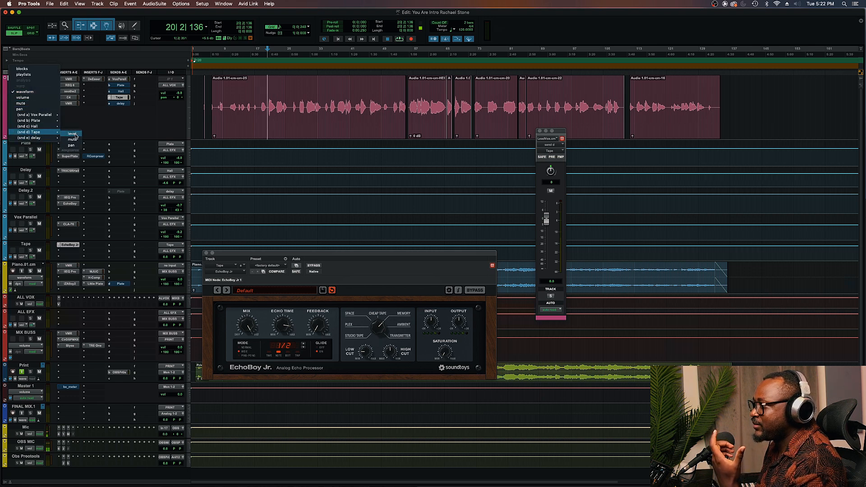
left_click(73, 134)
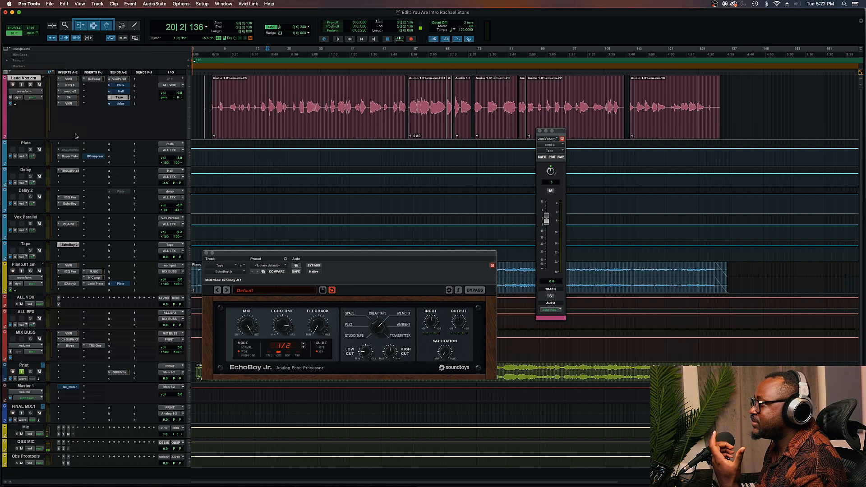
Rename the Lead Vox's Tape send bus to Throw Delay
right_click(118, 99)
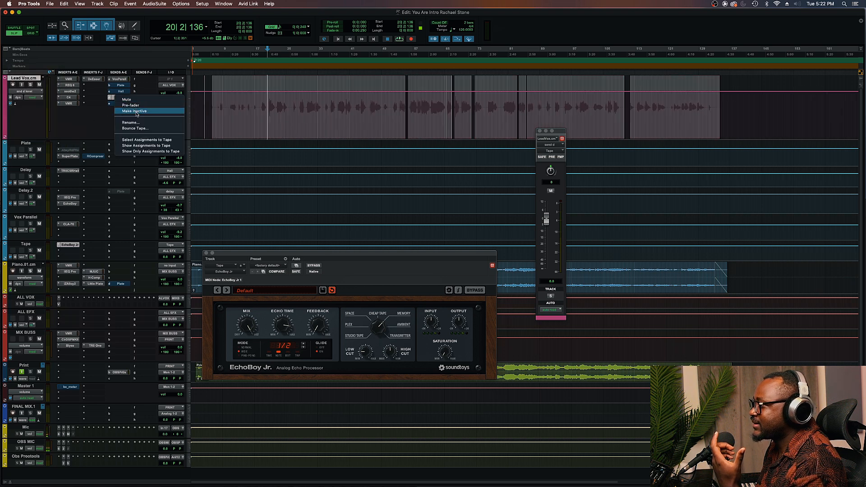
left_click(134, 124)
type("Throw Delay")
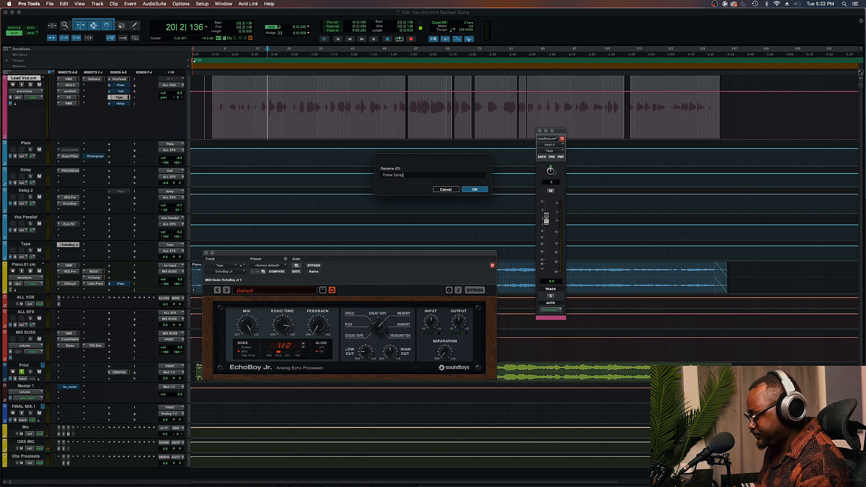
key("Return")
Rename the Tape aux track to Throw Delay
double_click(26, 243)
type("Throw Delay")
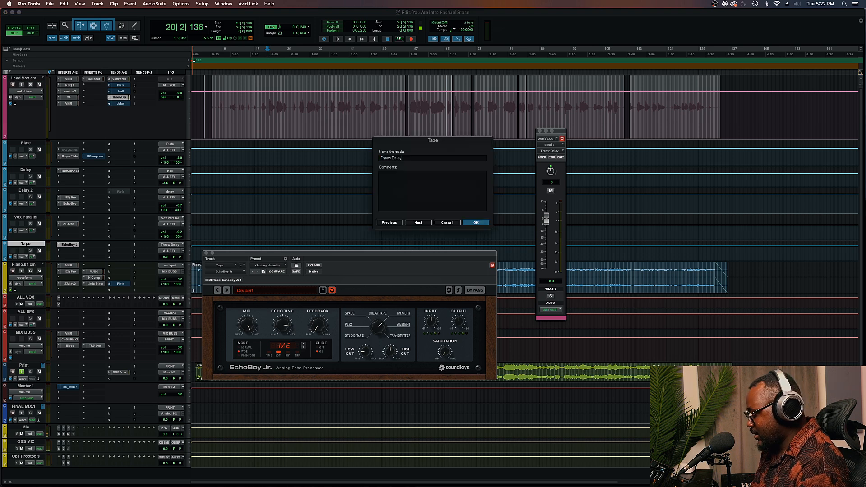
key("Return")
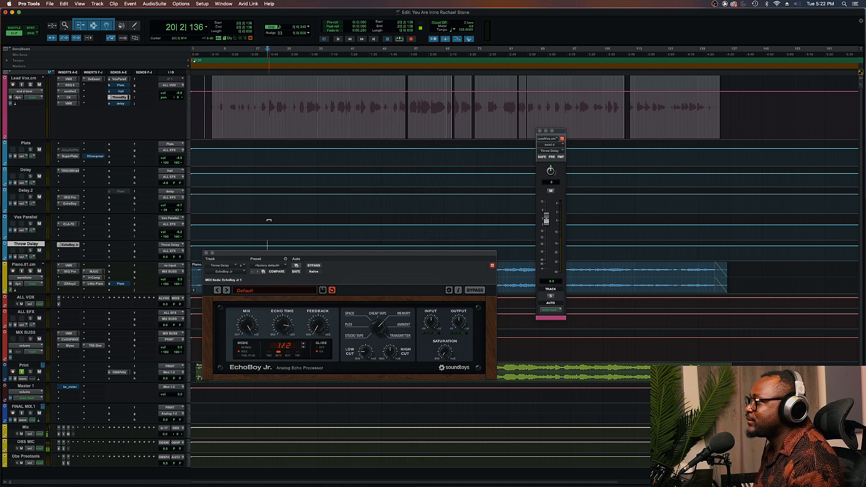
Pull the Lead Vox's Throw Delay send automation down to minimum, raising it only for the single word near bar 21
left_click(266, 98)
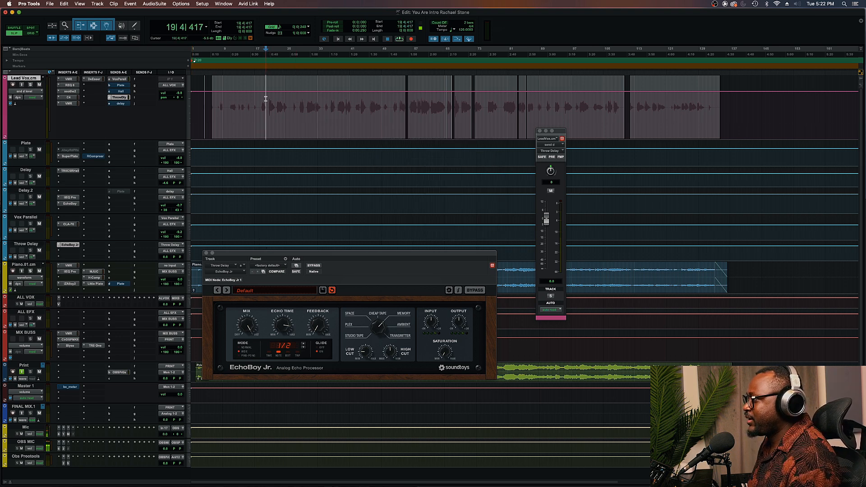
left_click(267, 99)
key("t")
key("t")
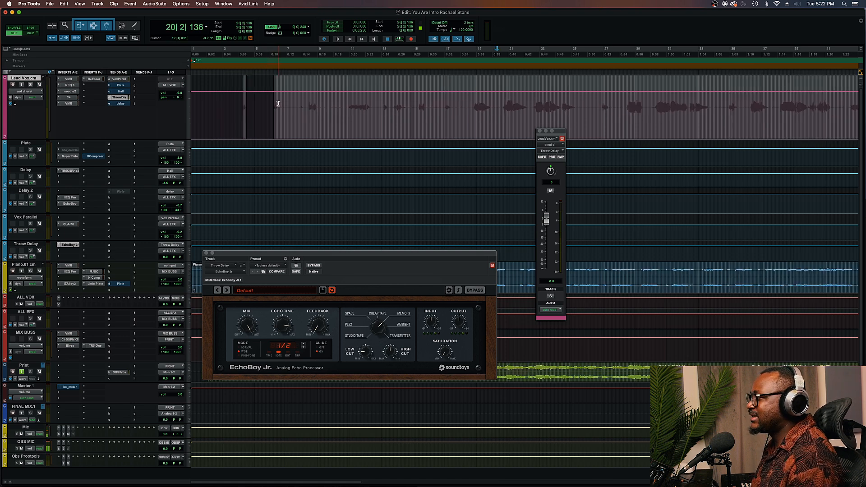
scroll(463, 108, "right", 3)
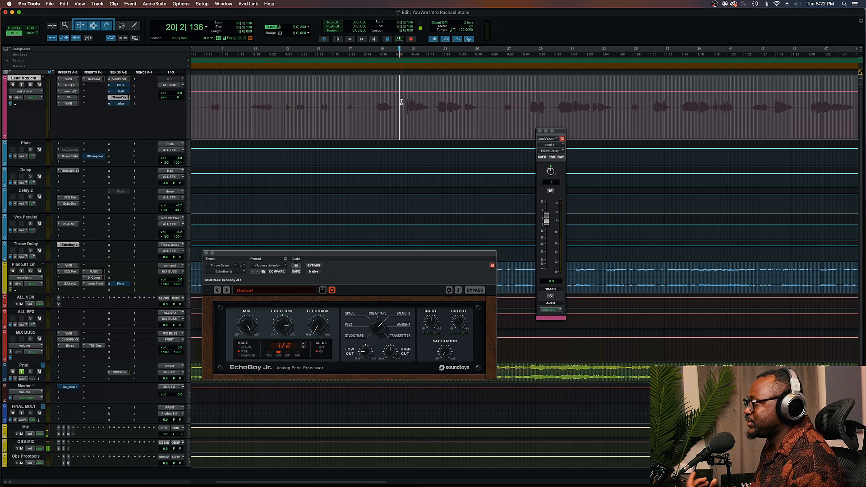
key("space")
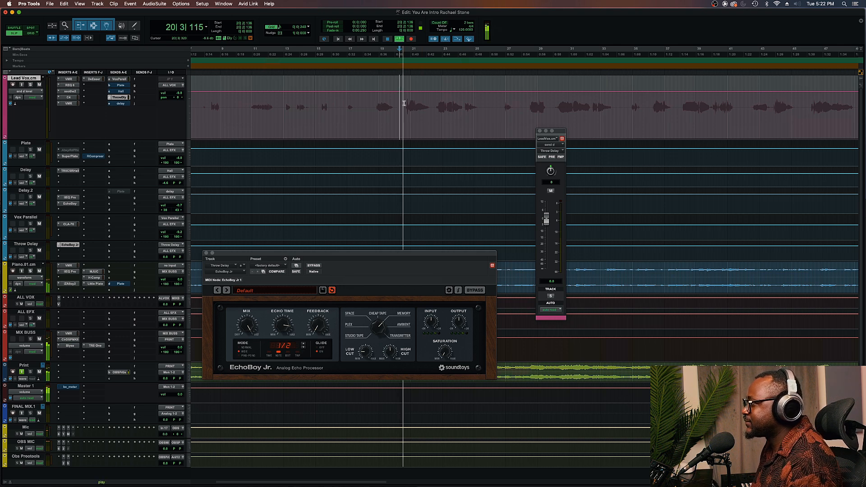
left_click_drag(404, 104, 422, 102)
left_click_drag(436, 102, 436, 101)
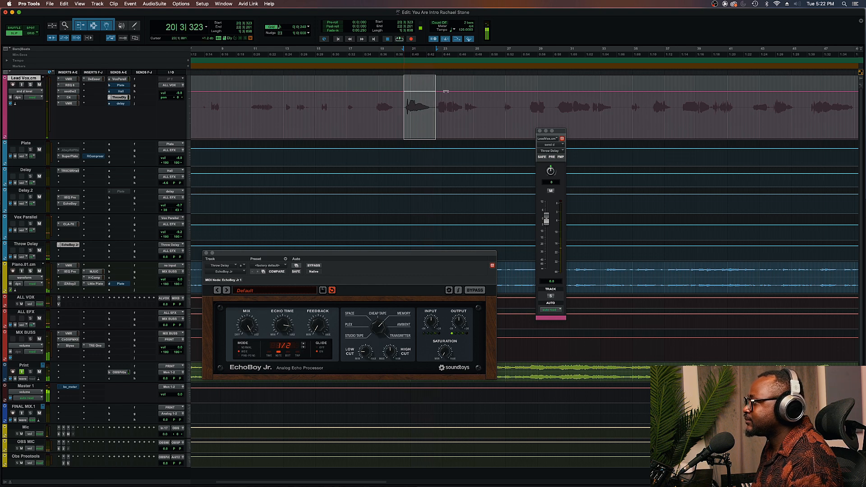
left_click(445, 107)
left_click_drag(452, 85, 444, 166)
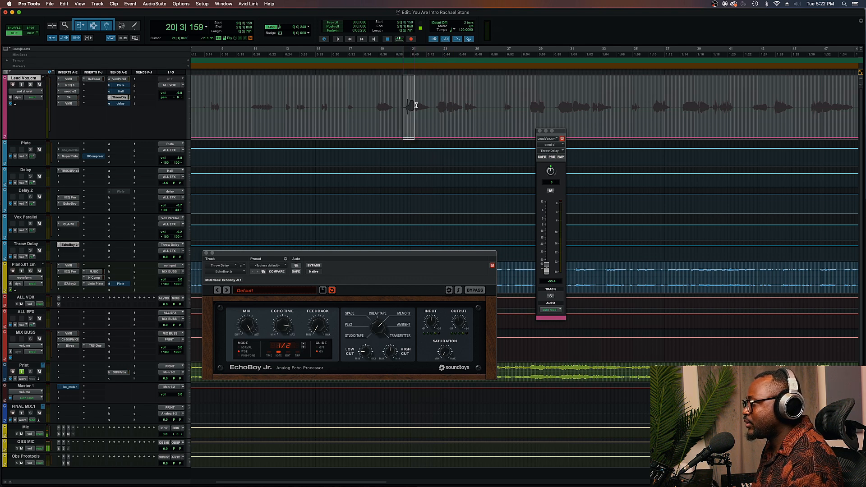
left_click_drag(412, 105, 435, 102)
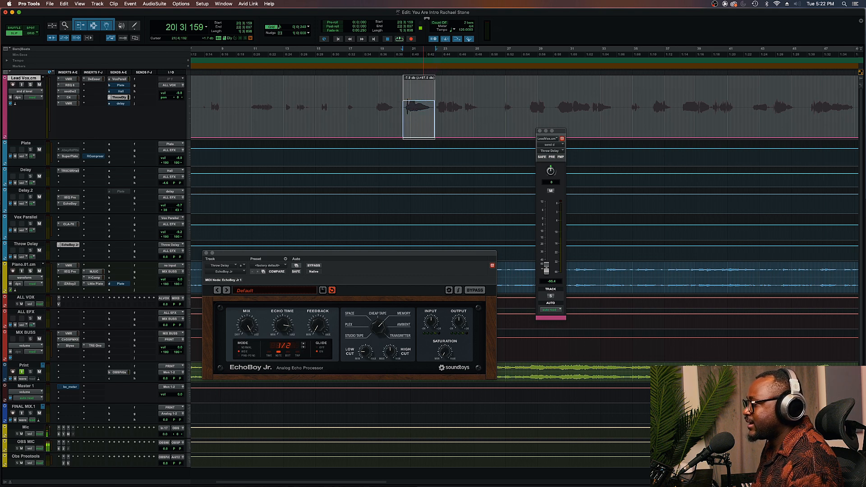
left_click(370, 109)
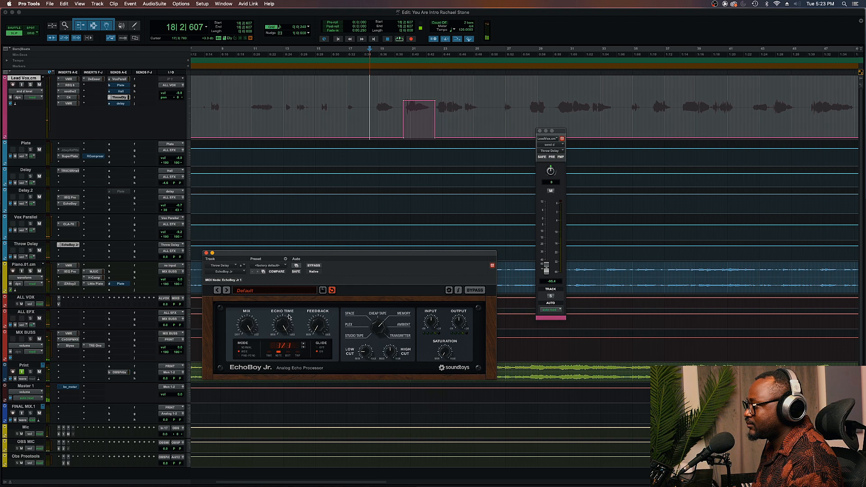
Play back the vocal to audition the throw delay on that word
key("space")
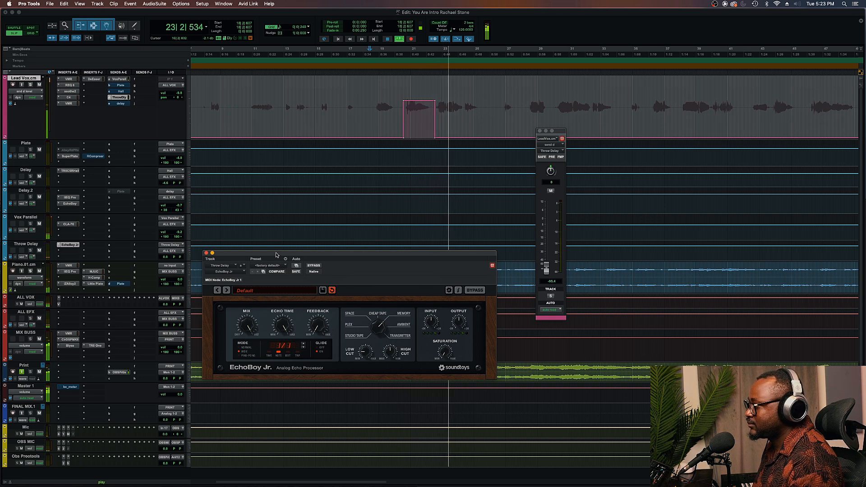
key("space")
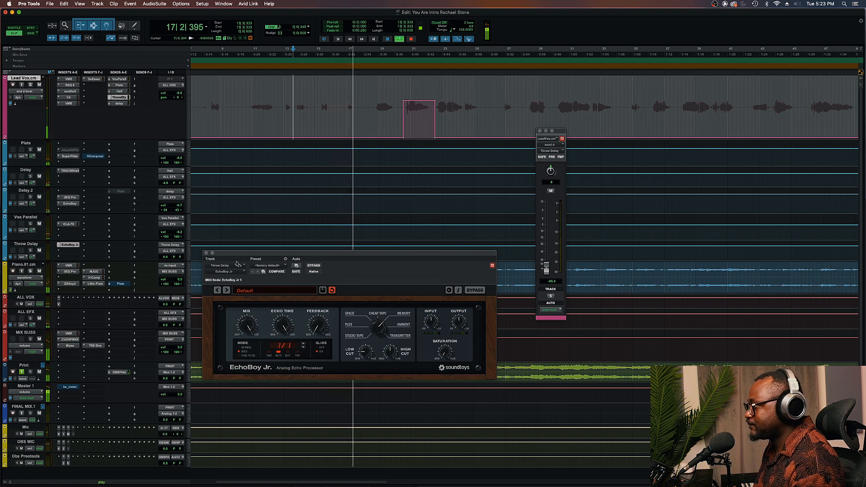
left_click_drag(237, 255, 234, 313)
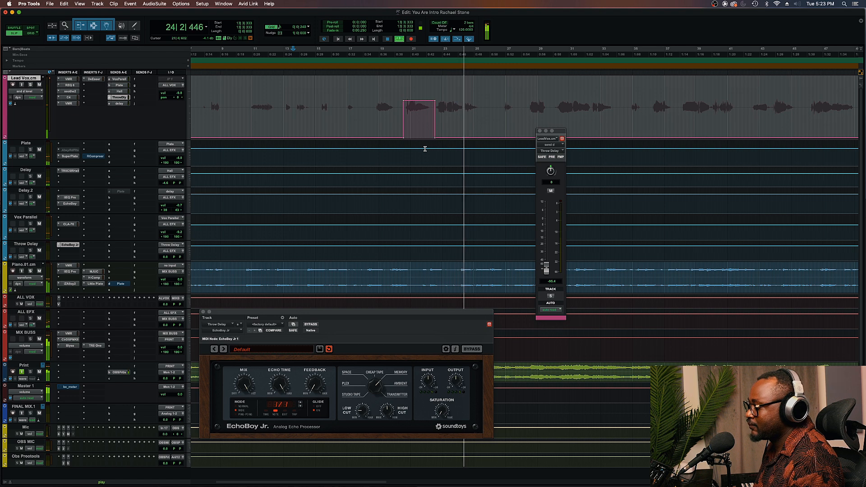
key("space")
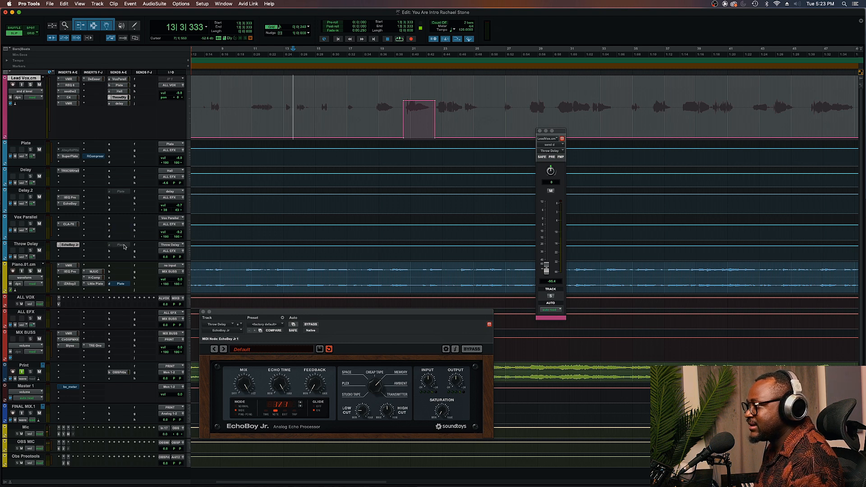
Add a send from the Throw Delay aux track to the Plate bus
right_click(124, 246)
left_click(135, 259)
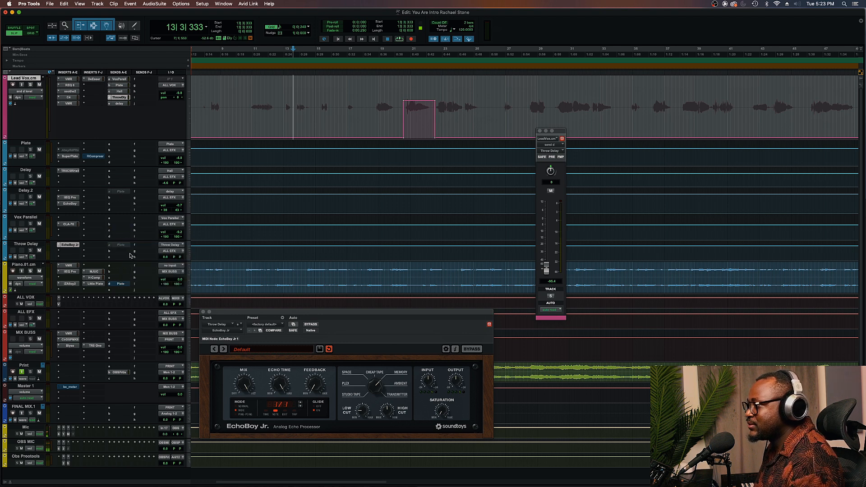
left_click(120, 244)
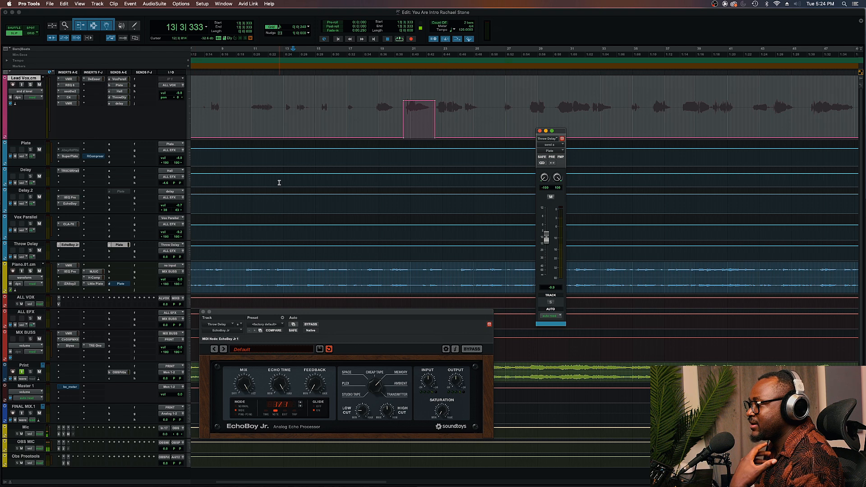
Raise the Throw Delay's Plate send level while playing back the vocal
key("space")
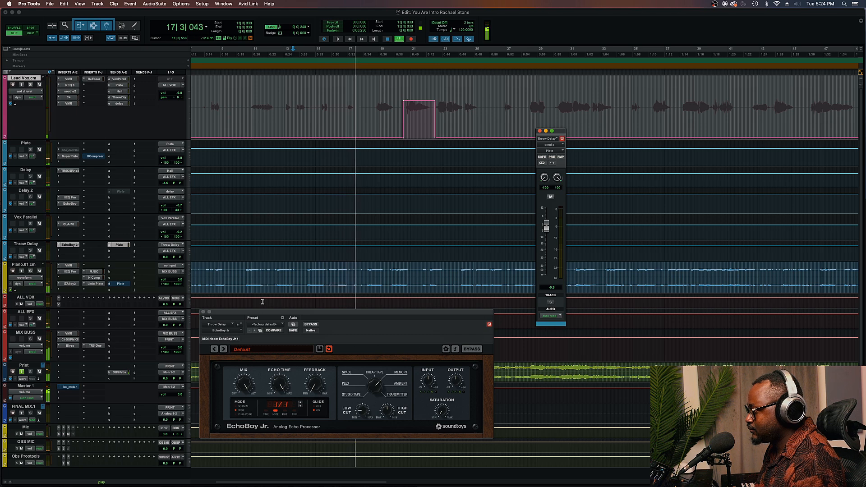
left_click_drag(264, 313, 277, 238)
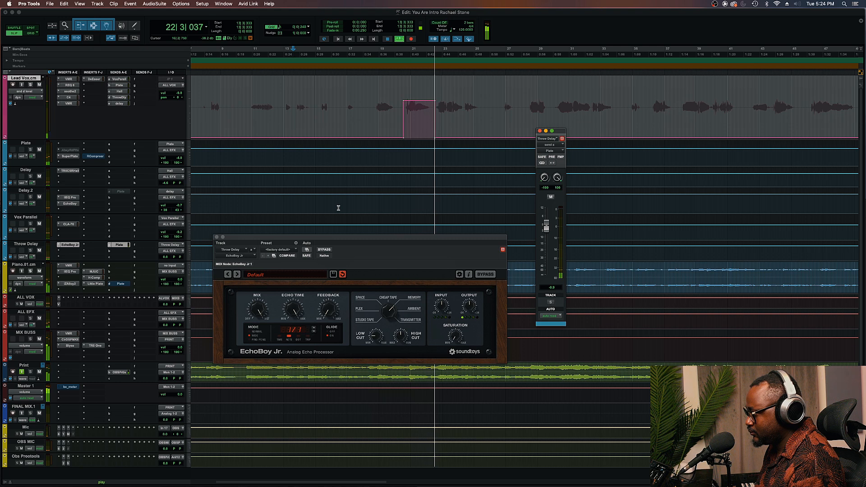
left_click_drag(546, 227, 546, 216)
left_click(402, 106)
key("space")
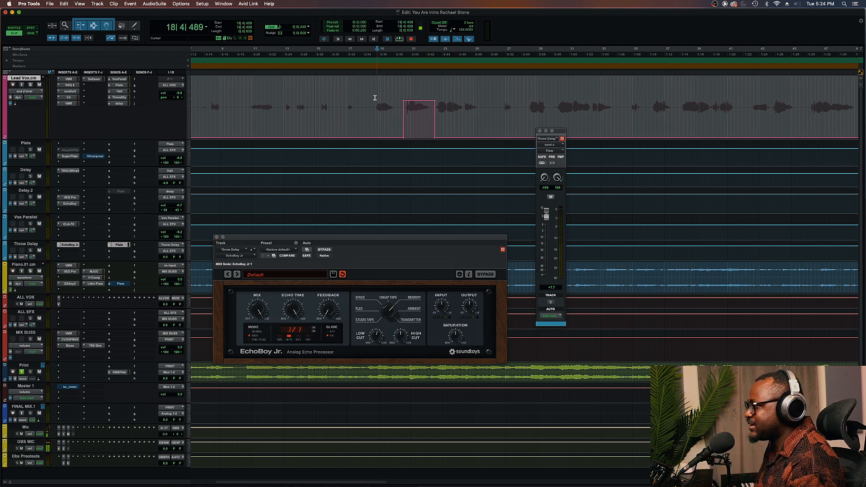
Nudge the EchoBoy Jr. feedback and set the Throw Delay's Plate send level to -6.7 dB during playback
key("space")
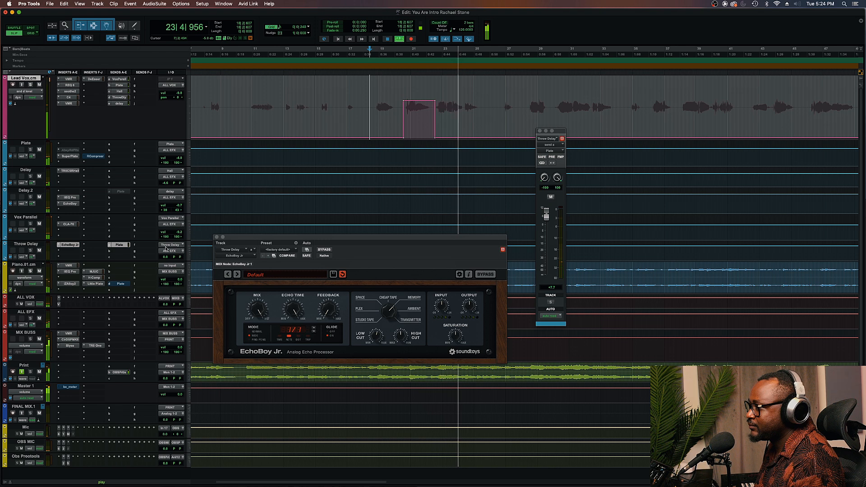
key("space")
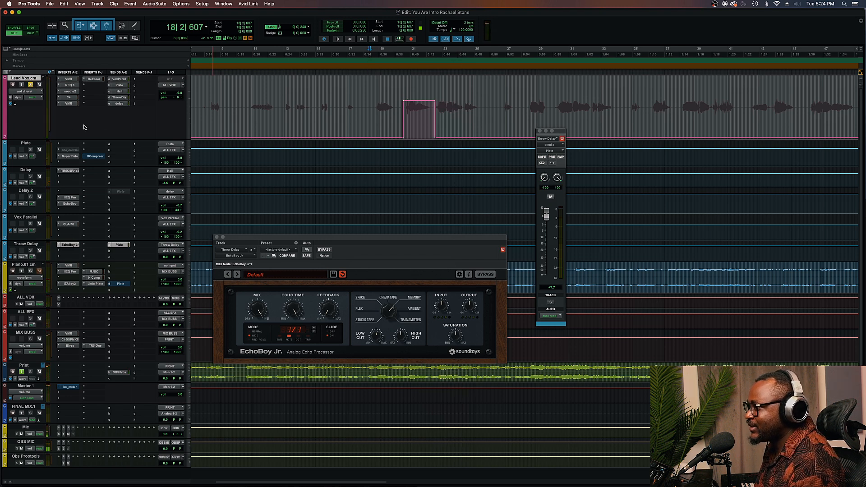
key("space")
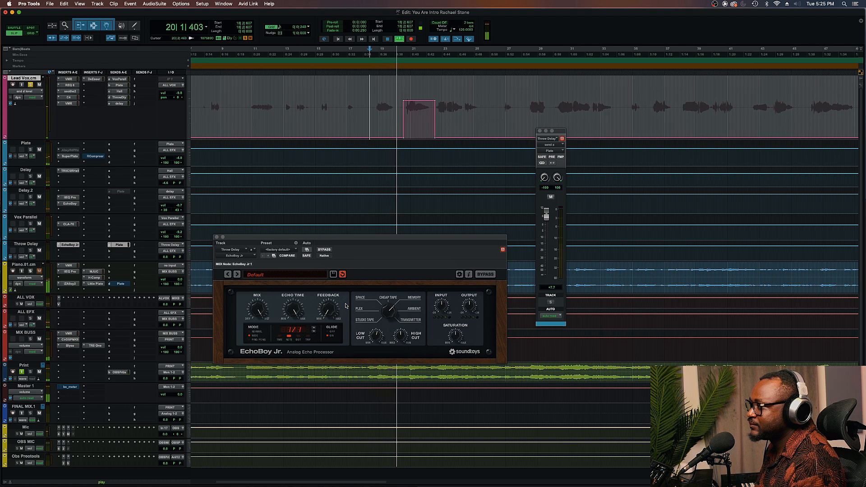
left_click_drag(332, 312, 333, 310)
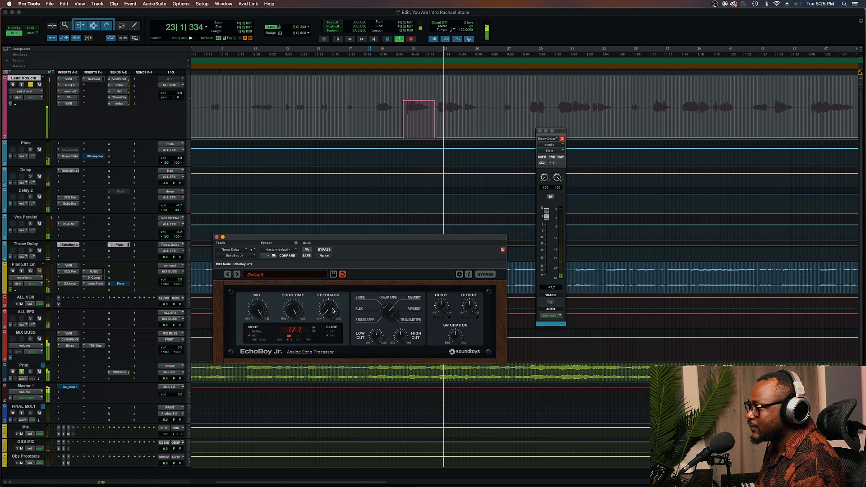
left_click_drag(546, 216, 543, 238)
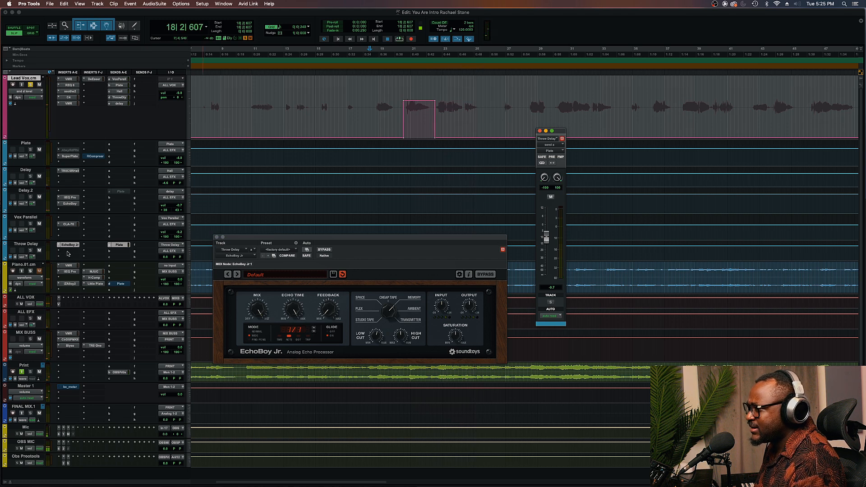
Insert the Little Plate stereo reverb on the Throw Delay aux after EchoBoy Jr
left_click(68, 251)
mouse_move(119, 253)
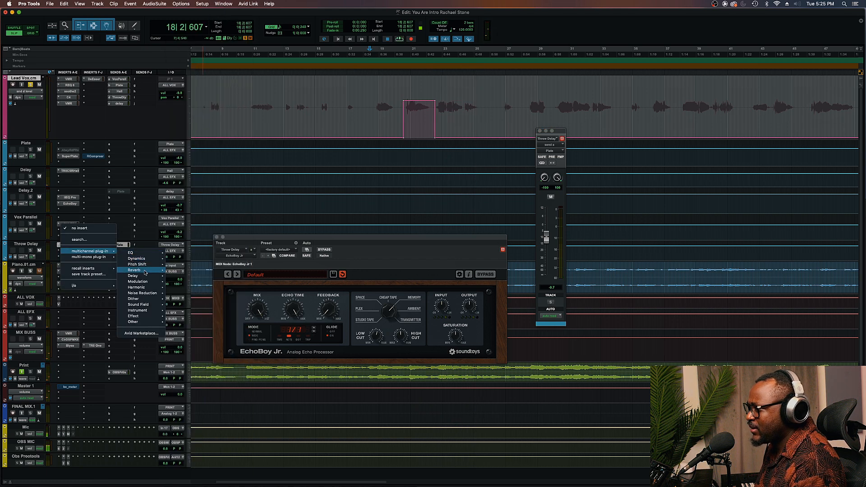
mouse_move(142, 272)
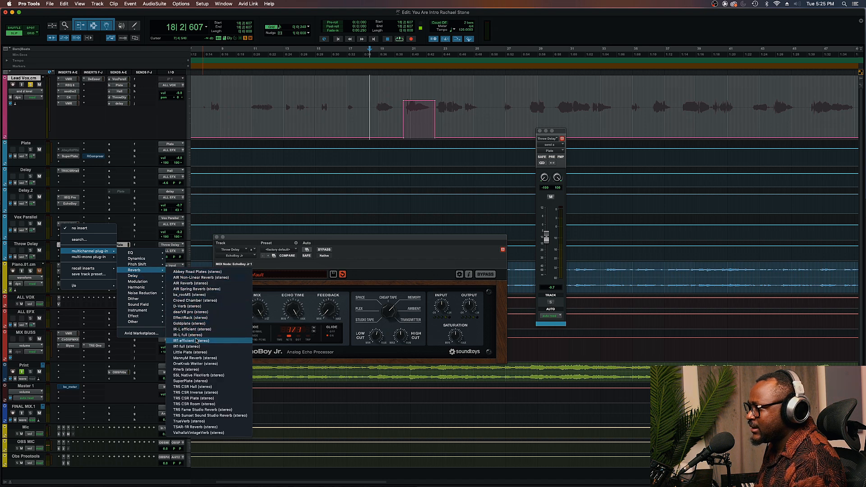
left_click(195, 353)
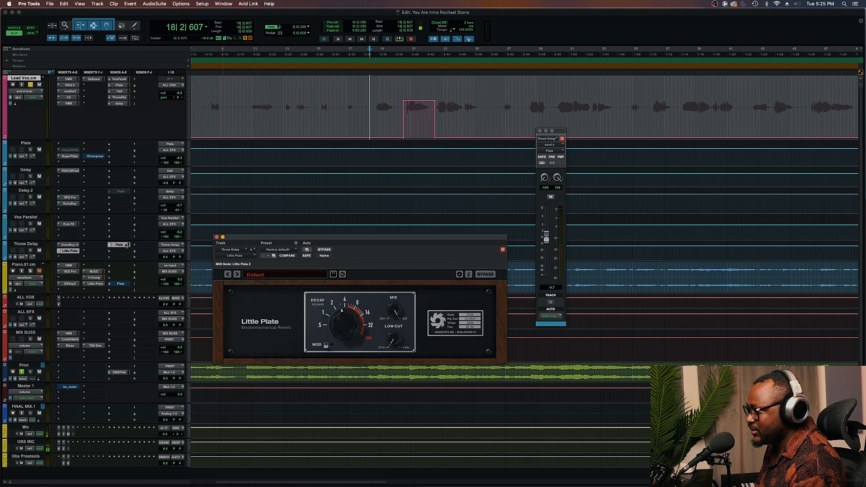
Adjust the Little Plate mix during playback and close the plugin window
key("space")
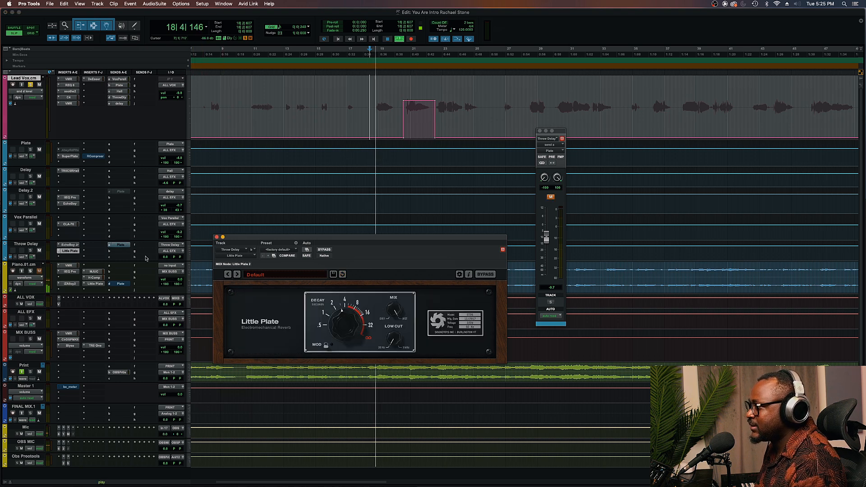
left_click_drag(397, 310, 389, 337)
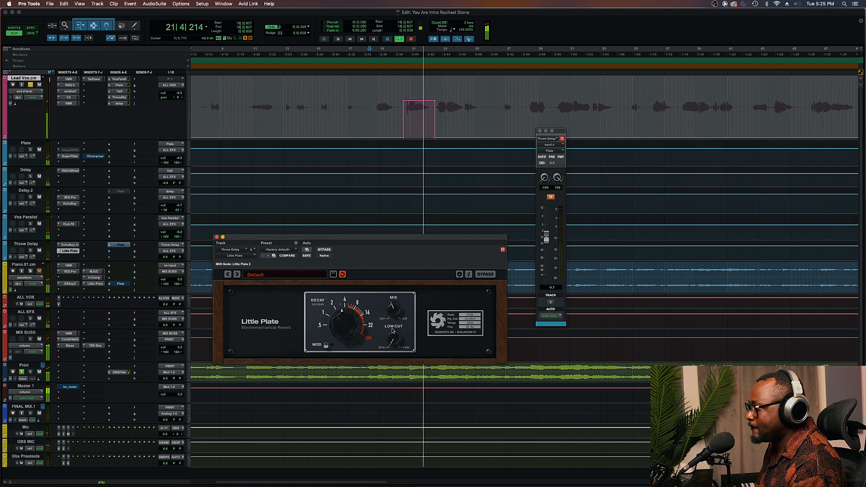
left_click_drag(393, 310, 400, 265)
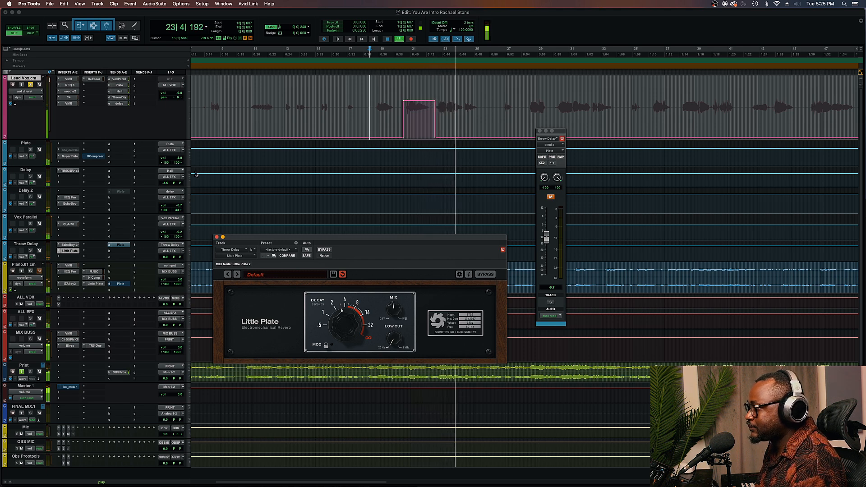
left_click(30, 85)
left_click(372, 303)
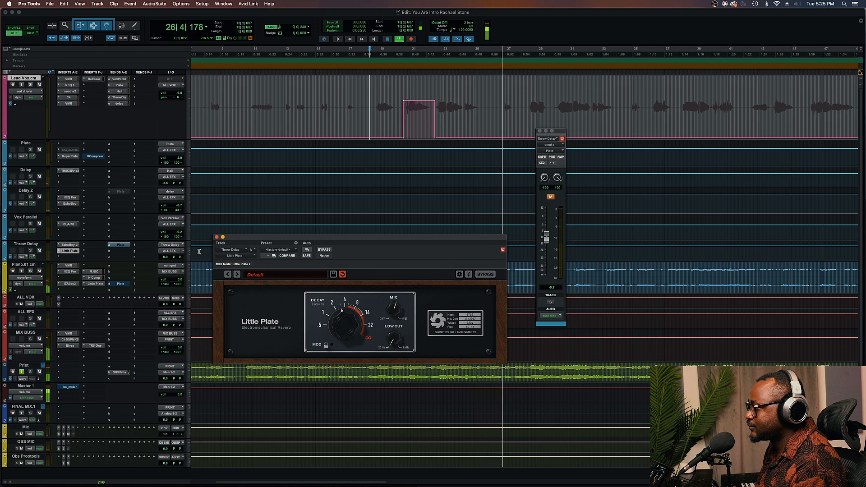
left_click(217, 237)
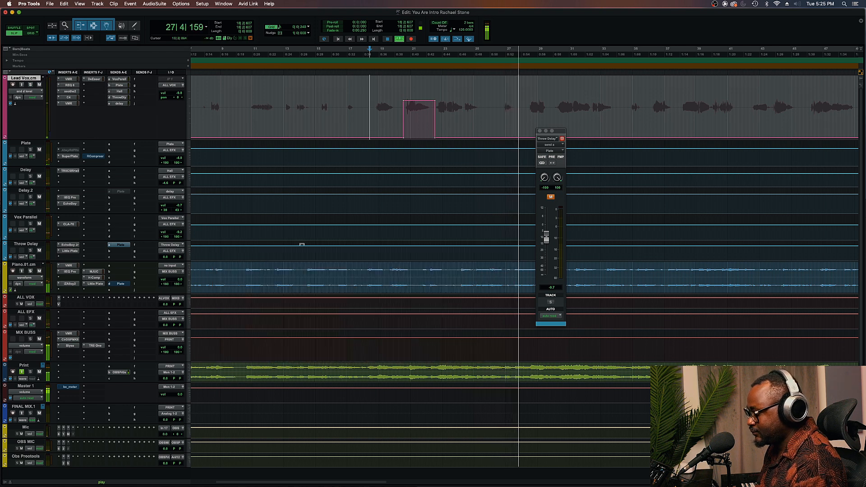
Pull the Lead Vox's Throw Delay send automation down to minimum across the rest of the song
key("t")
key("t")
key("r")
key("r")
key("r")
key("r")
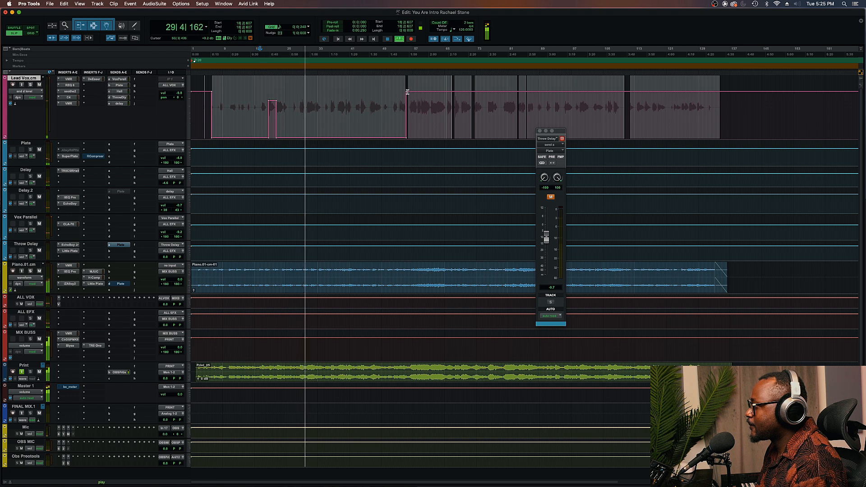
left_click_drag(407, 94, 407, 138)
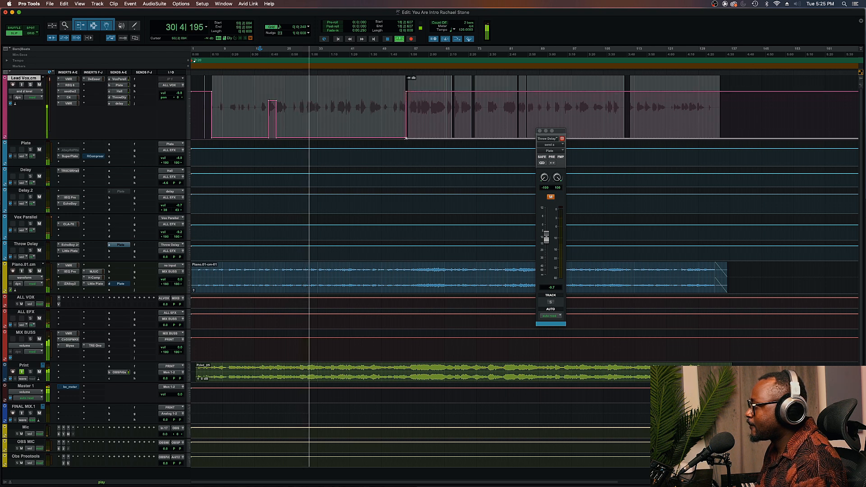
key("r")
key("r")
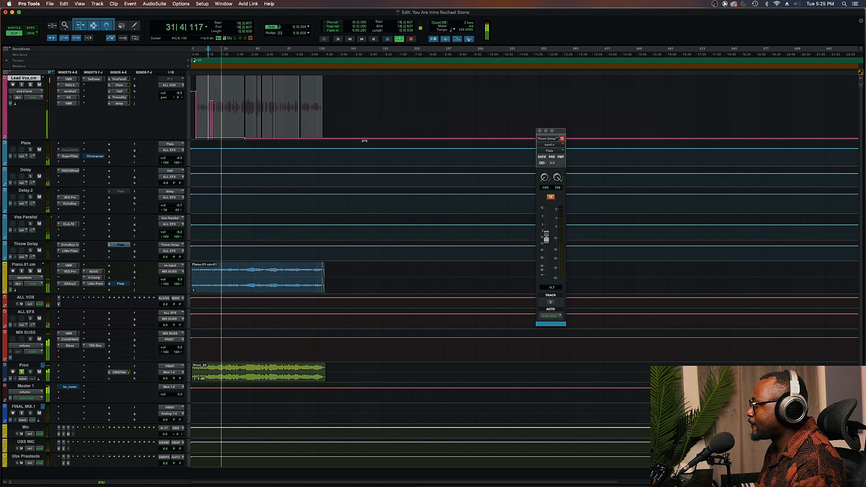
Zoom in and raise the Lead Vox's Throw Delay send automation on a later vocal phrase during playback
key("t")
key("t")
key("t")
key("t")
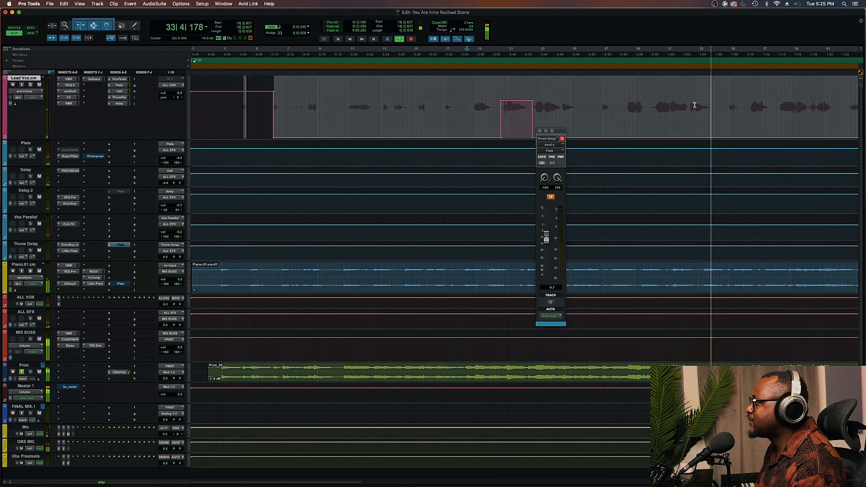
key("space")
left_click_drag(689, 107, 705, 34)
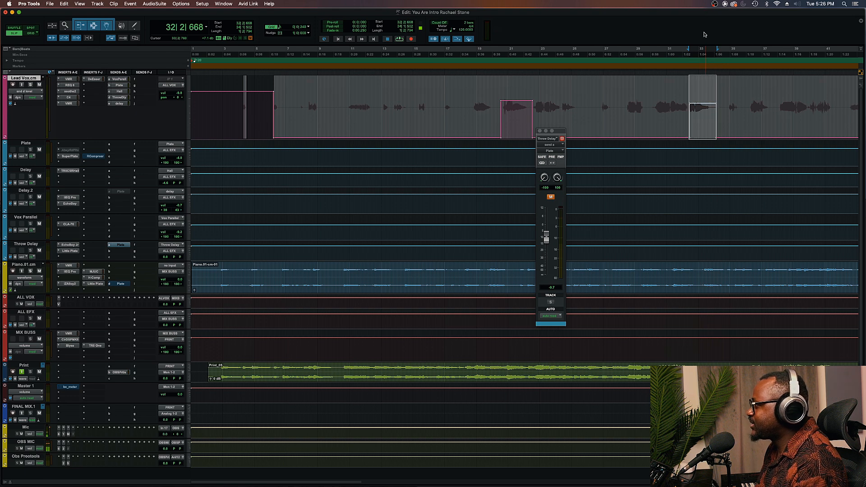
left_click(682, 114)
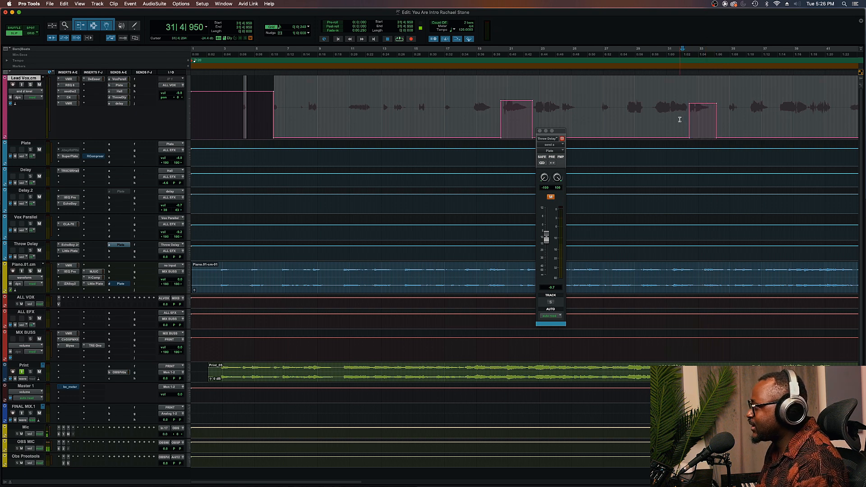
Close the floating Throw Delay send window
key("super+bracketright")
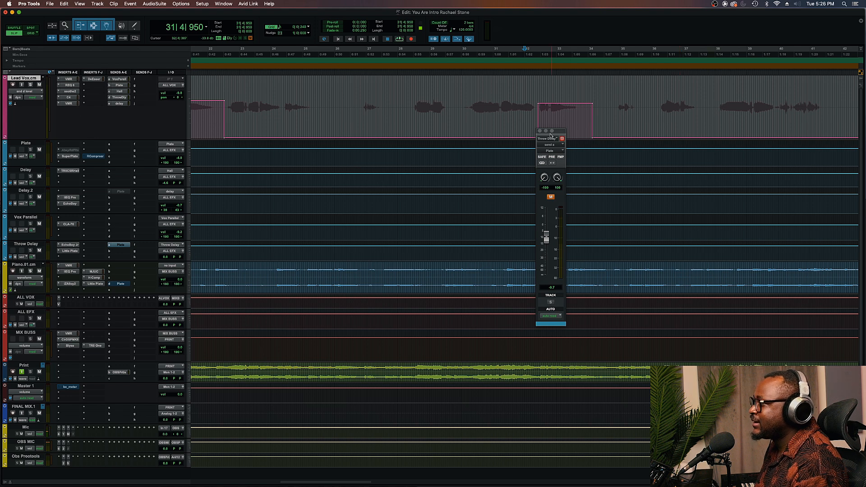
left_click_drag(558, 131, 582, 135)
left_click(584, 133)
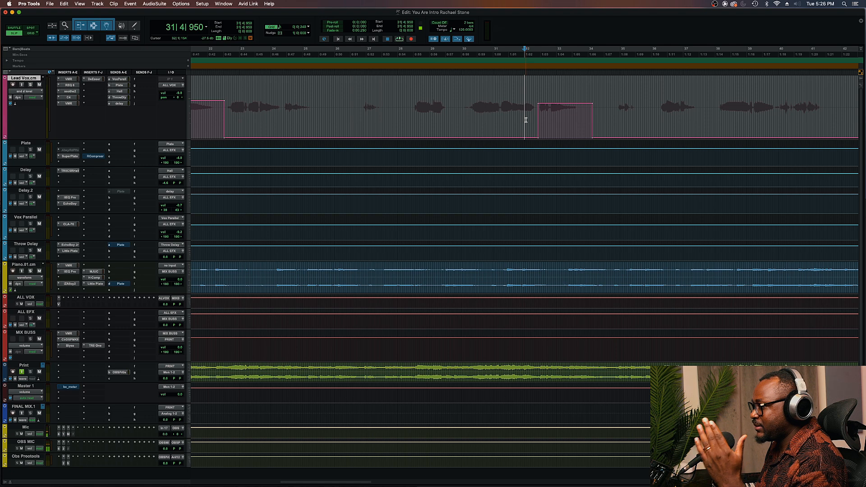
Audition the phrase and raise the level of the raised throw section on the send automation
left_click(27, 245)
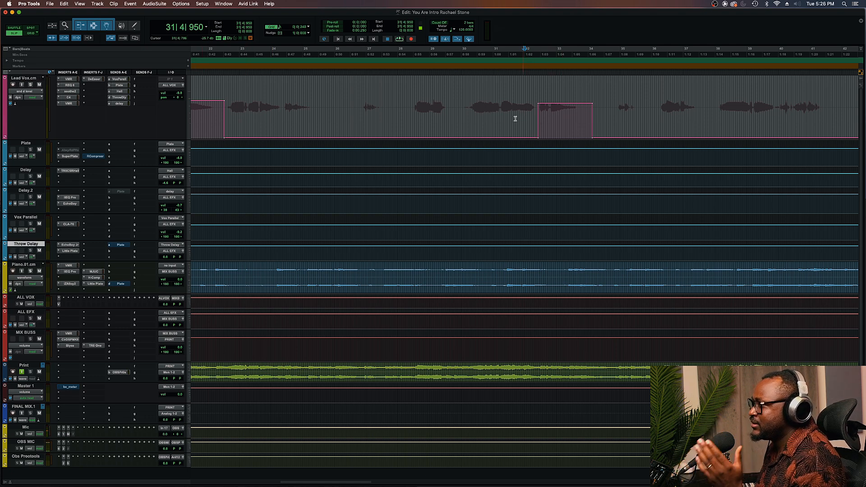
left_click(468, 98)
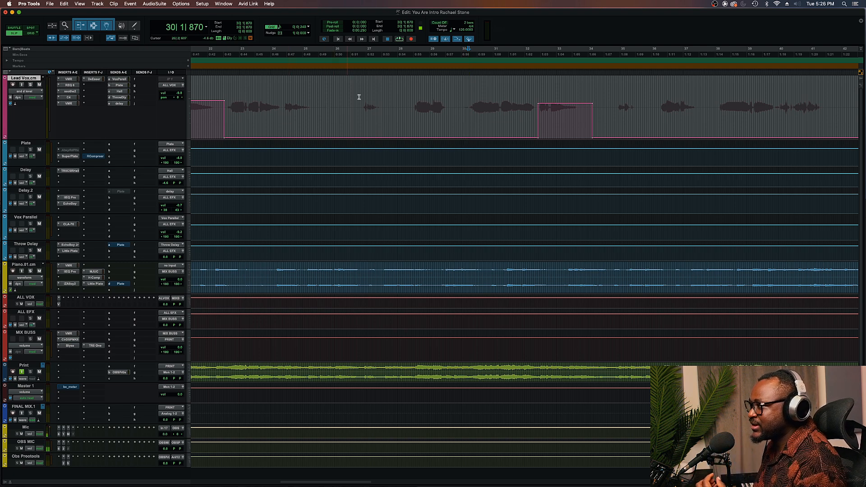
left_click(390, 97)
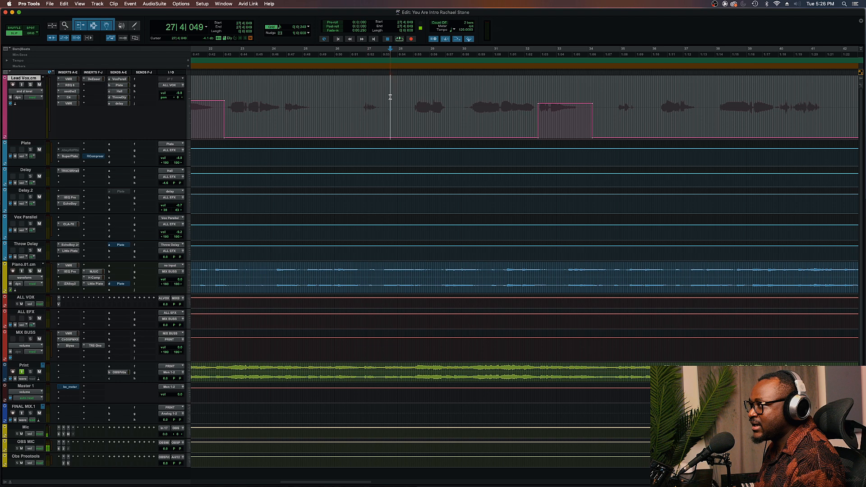
key("space")
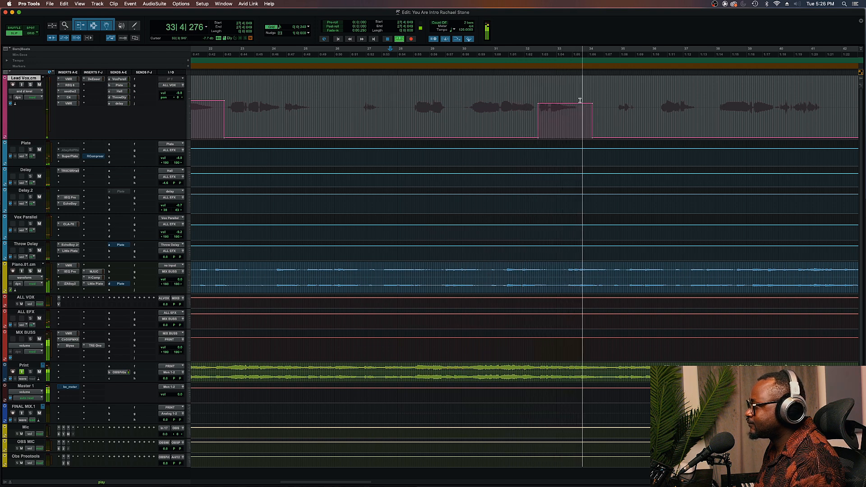
key("space")
left_click_drag(571, 87, 572, 91)
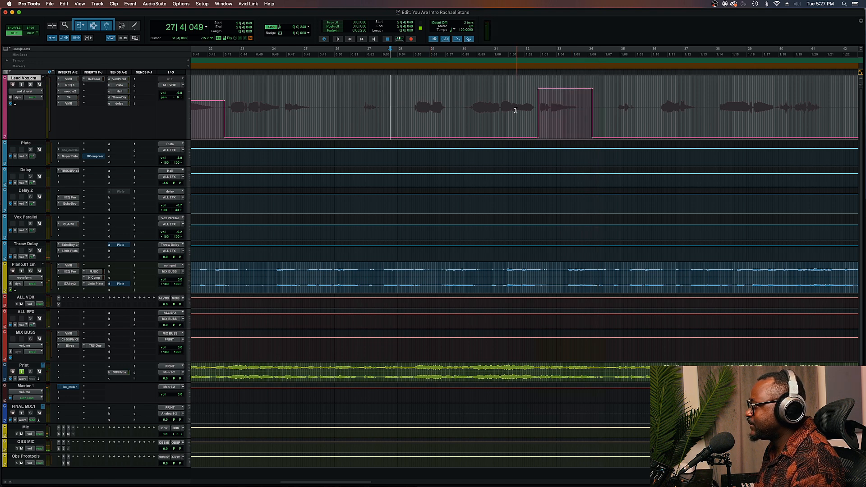
Stretch the throw section's tail into a ramp down and trim its level during playback
left_click(461, 105)
key("space")
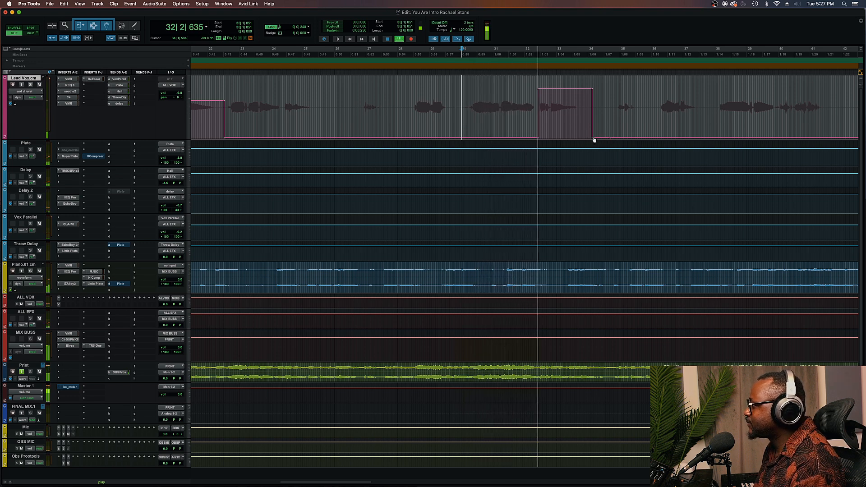
left_click_drag(593, 136, 605, 112)
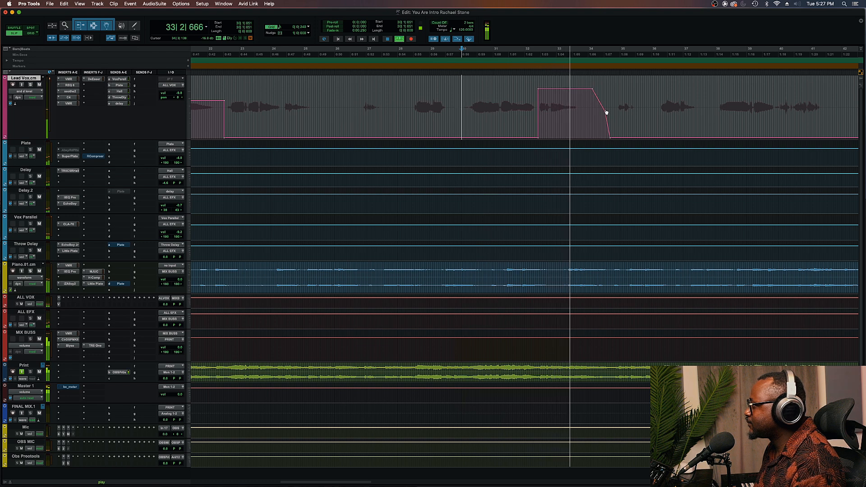
key("space")
left_click_drag(572, 86, 573, 91)
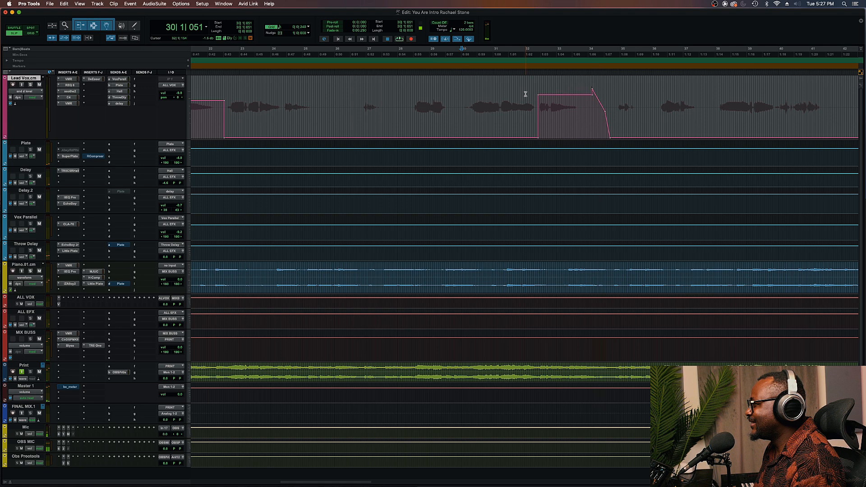
Switch the Lead Vox track's view back to waveform
key("space")
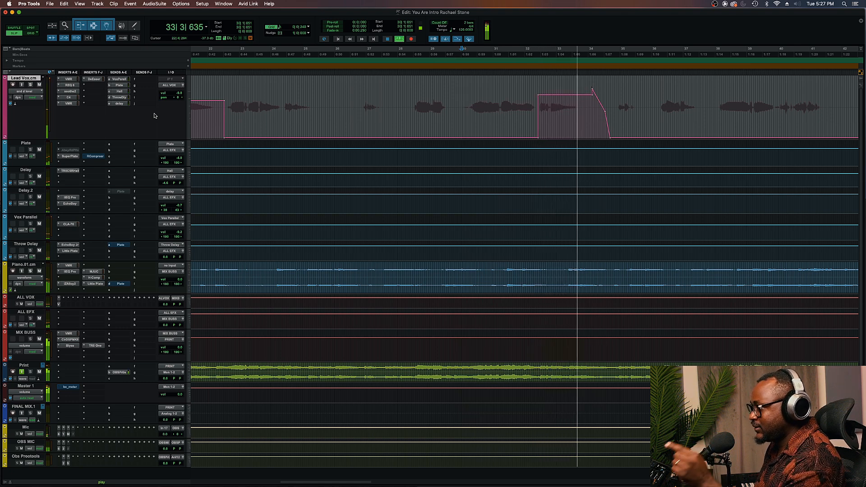
key("space")
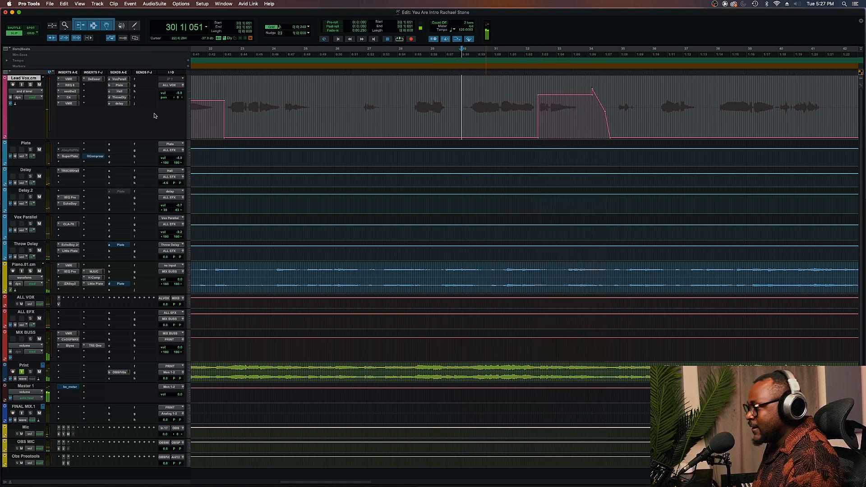
left_click(28, 91)
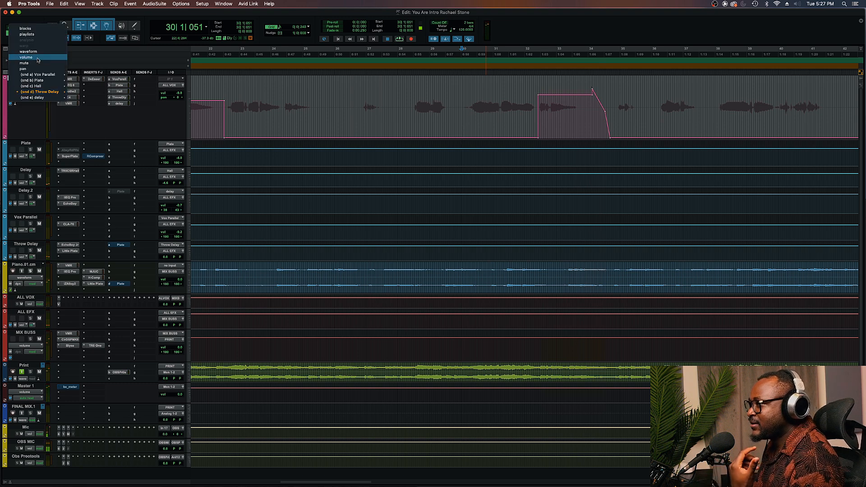
left_click(37, 53)
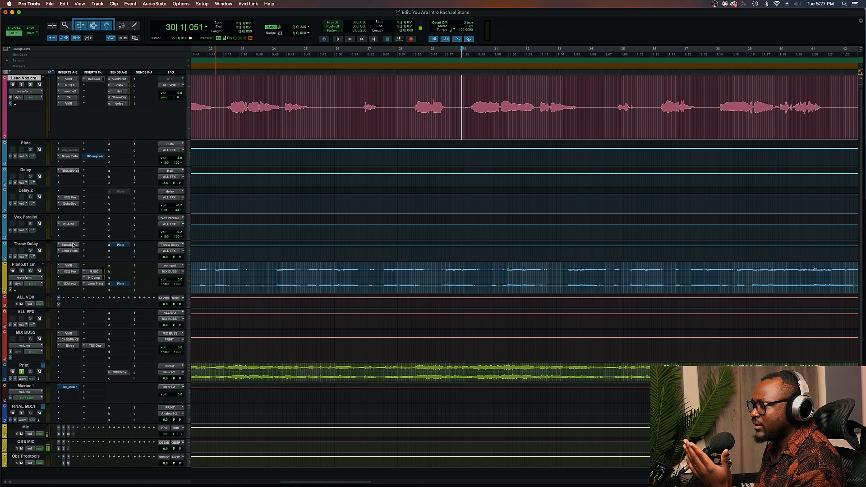
Duplicate the Lead Vox track with all data options unchecked, inserting it after the selected track
right_click(30, 78)
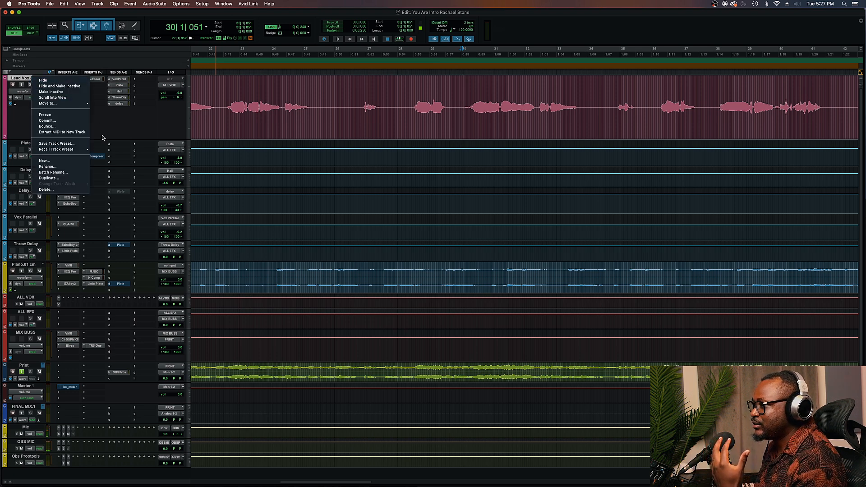
left_click(71, 178)
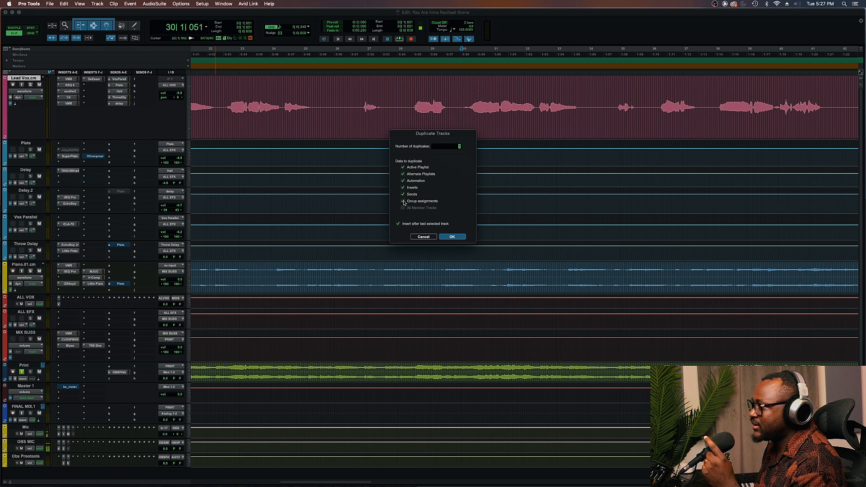
left_click(402, 167)
left_click(402, 174)
left_click(402, 181)
left_click(403, 188)
left_click(403, 194)
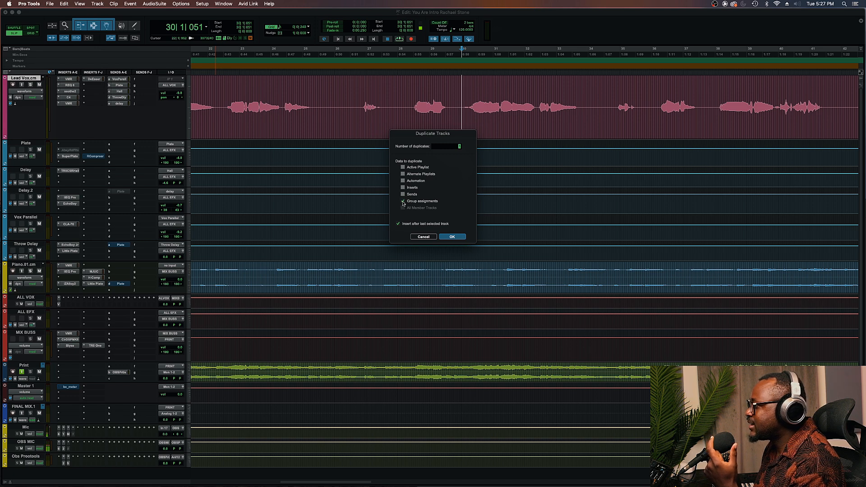
left_click(403, 202)
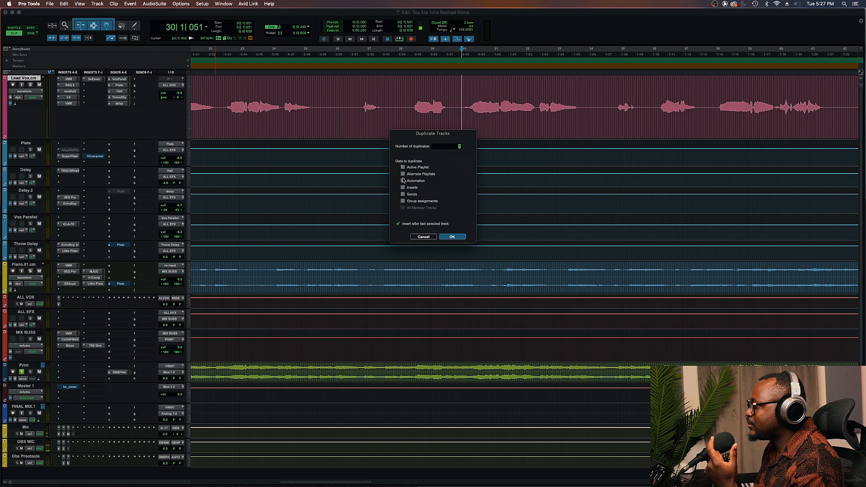
left_click(456, 237)
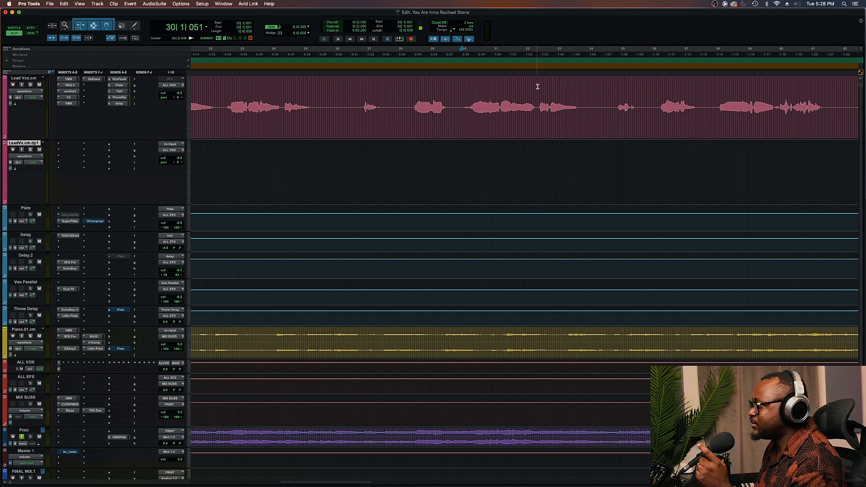
Copy the throw phrase around bar 32–33 from Lead Vox and paste it onto the duplicate track
left_click(461, 99)
key("space")
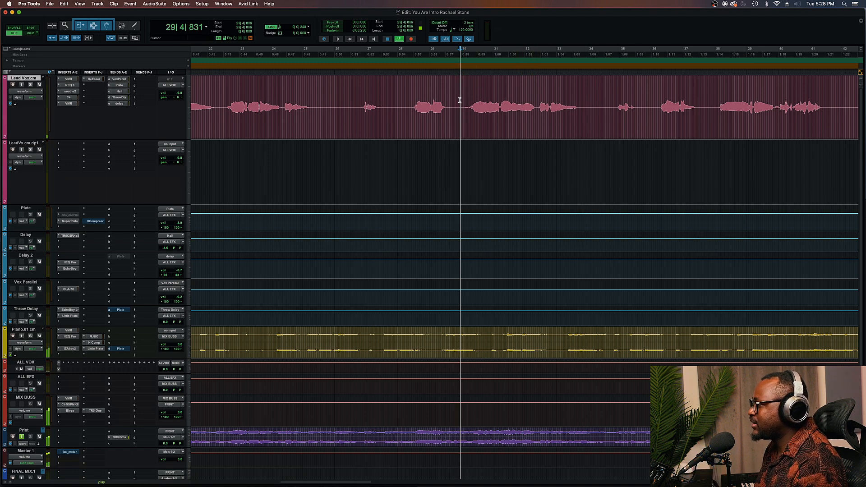
left_click_drag(536, 104, 587, 104)
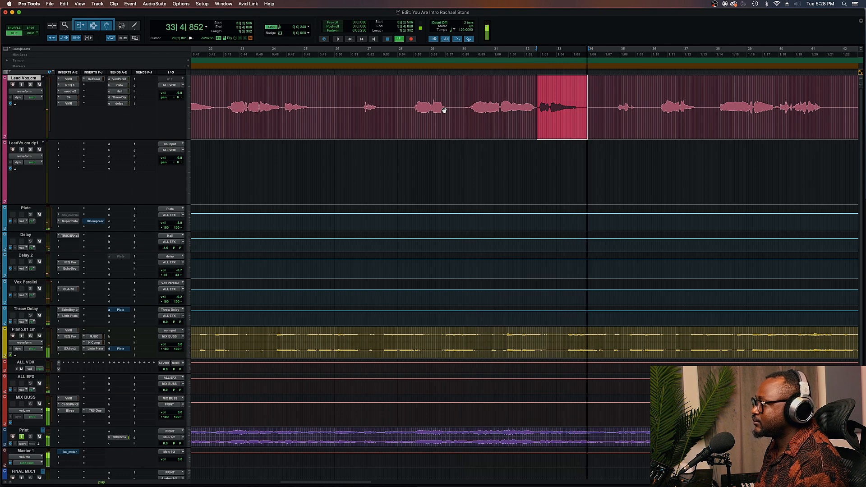
key("space")
left_click(29, 143)
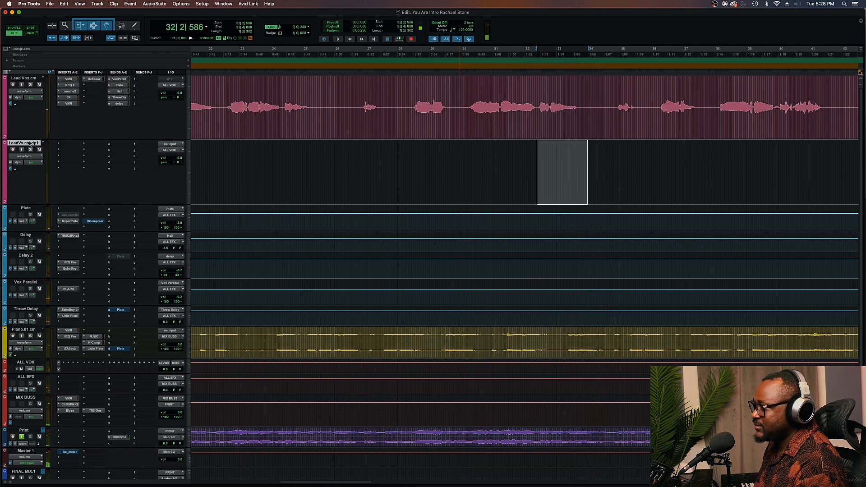
left_click_drag(538, 99, 585, 97)
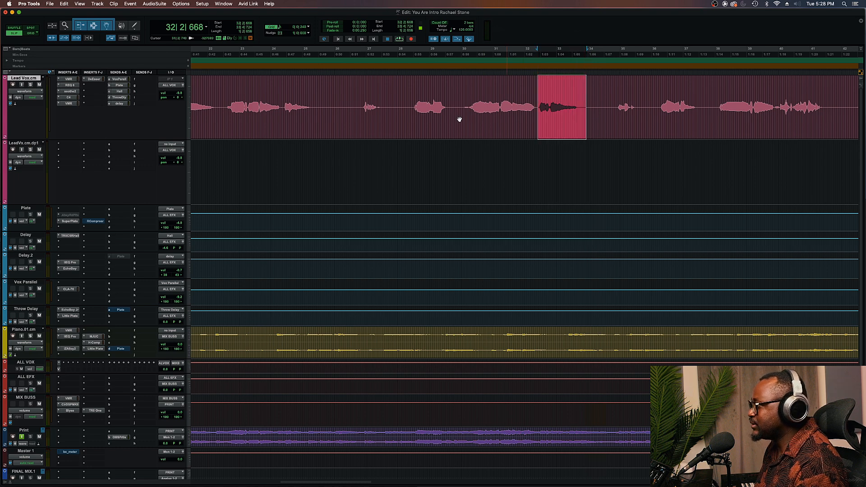
left_click(25, 143)
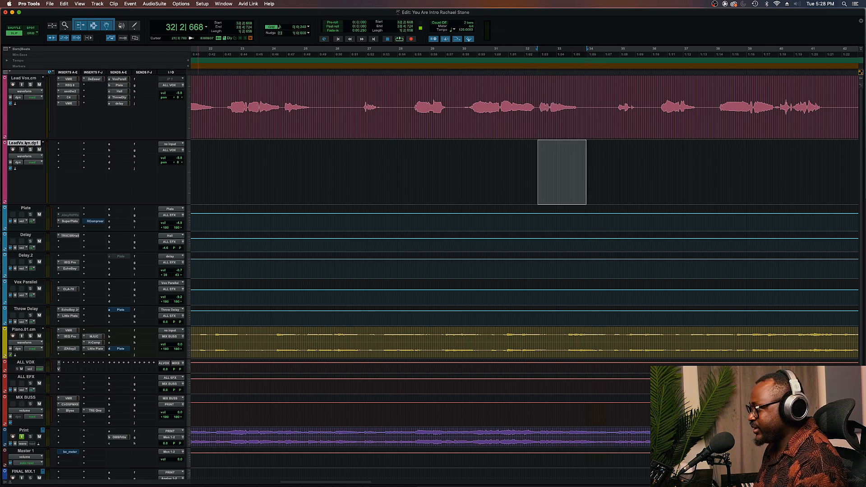
key("super+v")
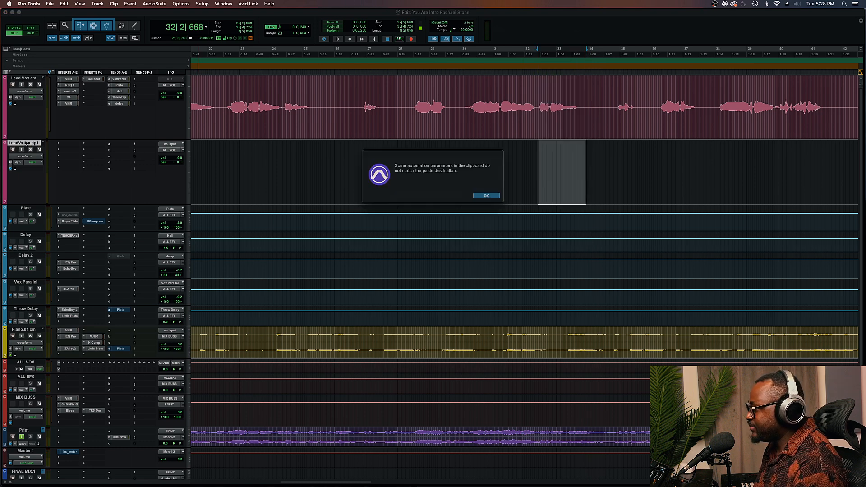
left_click(493, 196)
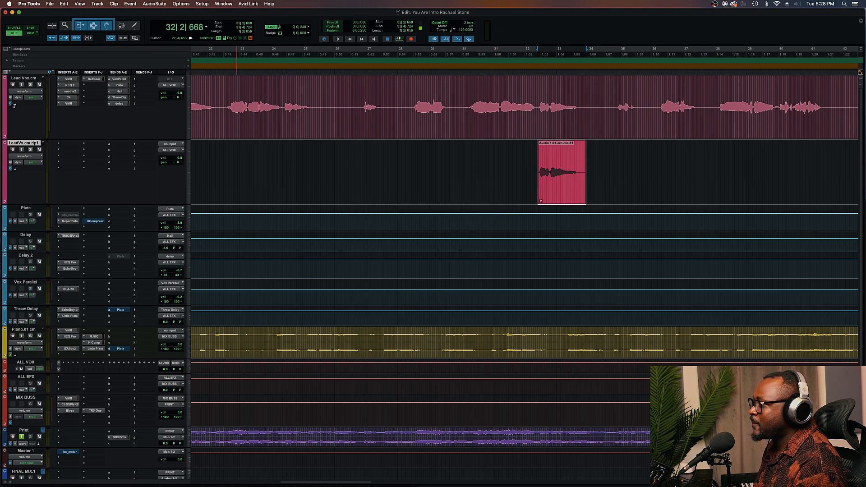
Show the Lead Vox's Throw Delay send level lane and delete its automation across the throw phrase
left_click(6, 138)
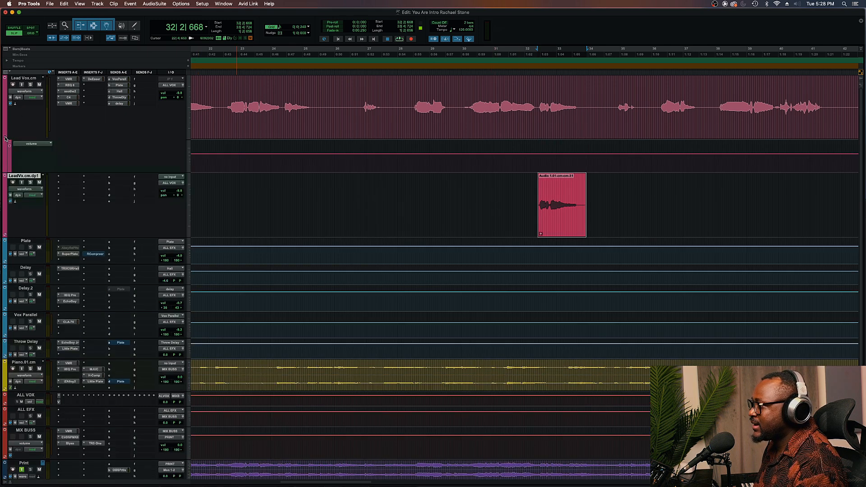
left_click(26, 143)
mouse_move(60, 181)
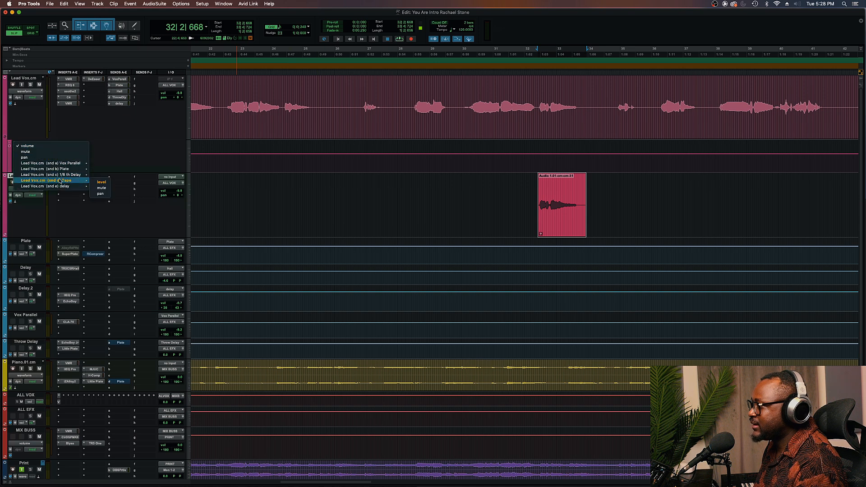
left_click(101, 183)
left_click_drag(529, 157, 655, 156)
key("Delete")
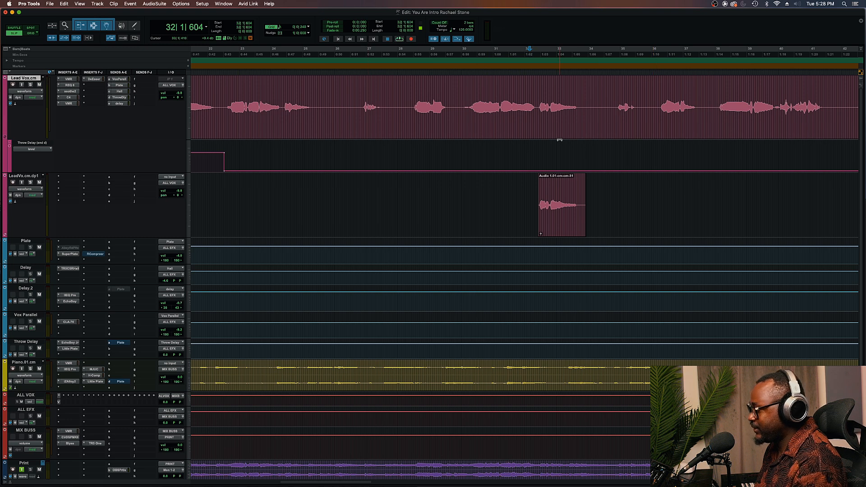
Insert an REQ 6 EQ plug-in on the duplicate vocal track
left_click(524, 194)
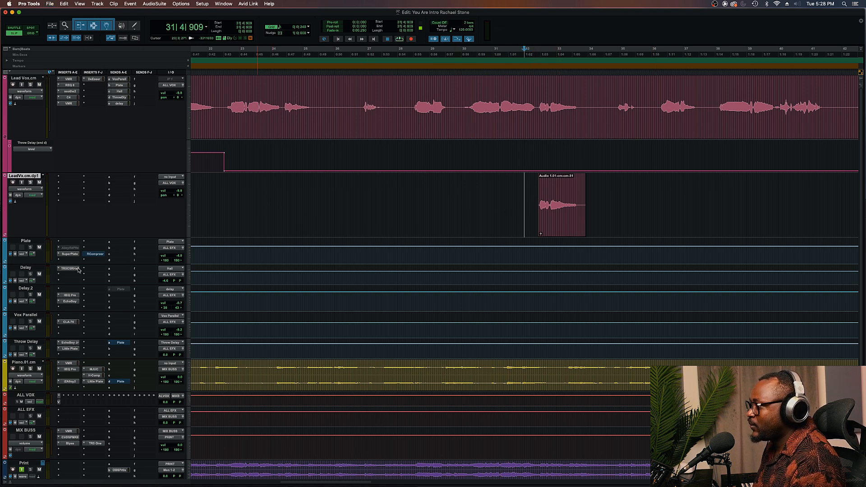
left_click(550, 226)
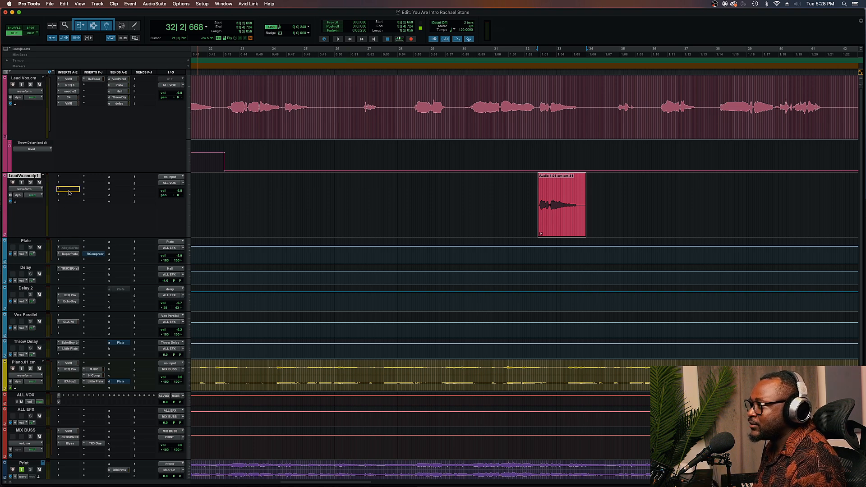
left_click(70, 177)
mouse_move(81, 177)
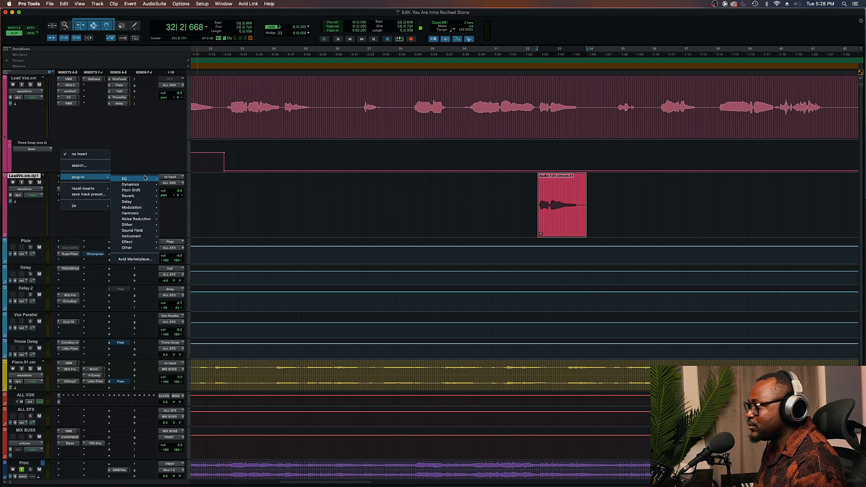
mouse_move(130, 179)
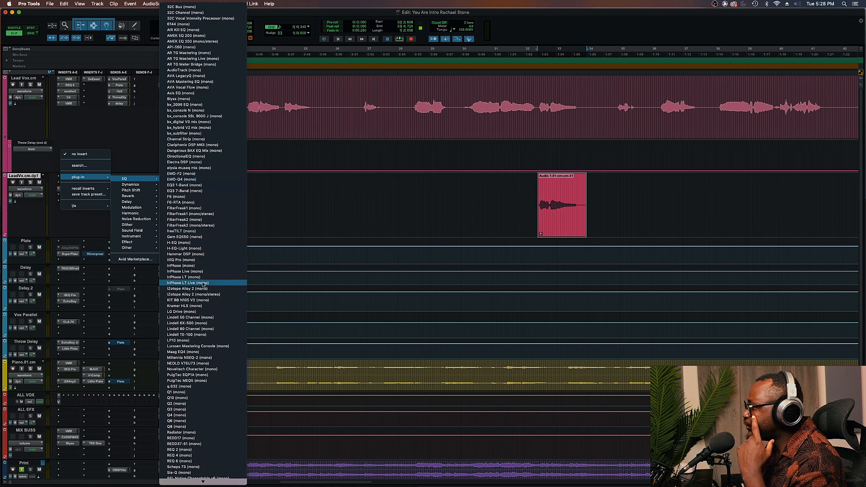
left_click(198, 460)
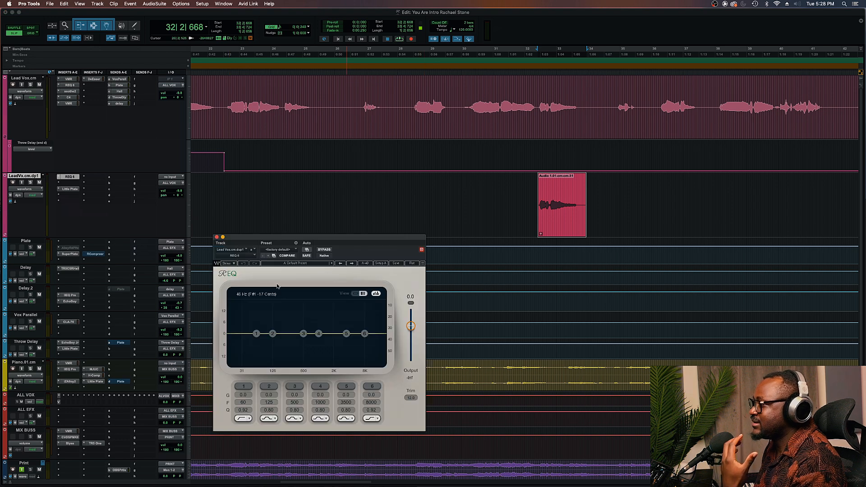
Shape the duplicate's EQ with a high-pass near 269 Hz, a low-pass band and a small cut near 2557 Hz
left_click(244, 386)
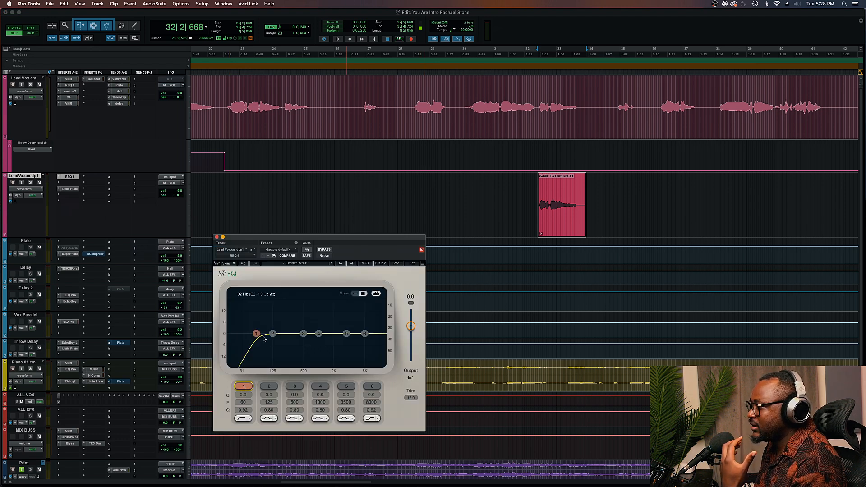
left_click_drag(256, 333, 290, 333)
left_click(372, 387)
left_click(370, 418)
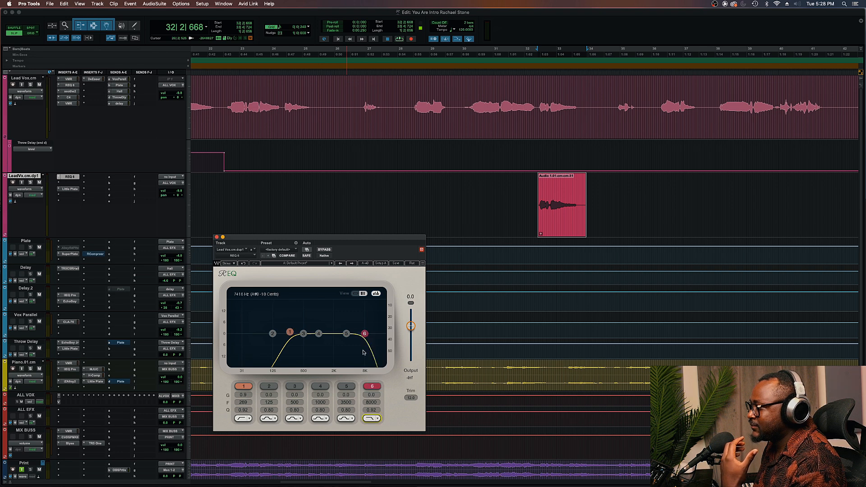
left_click_drag(364, 333, 339, 340)
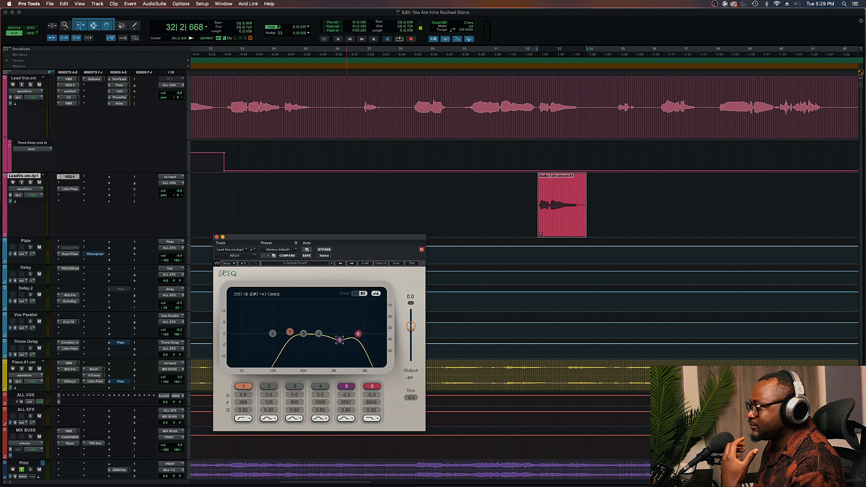
Close the EQ window and play back the section around the throw phrase
left_click(511, 189)
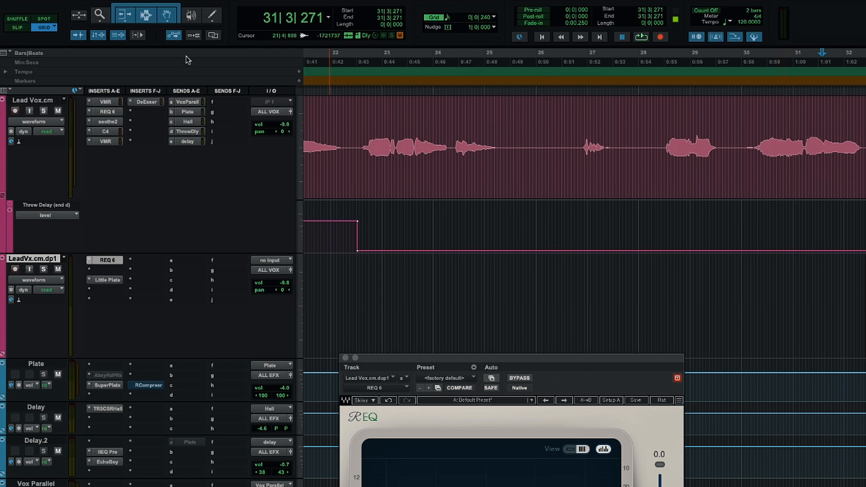
left_click(28, 30)
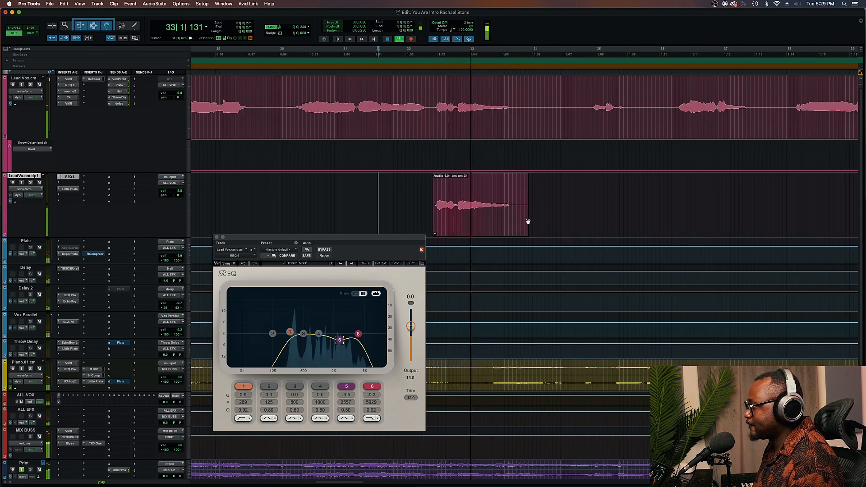
left_click(216, 237)
key("space")
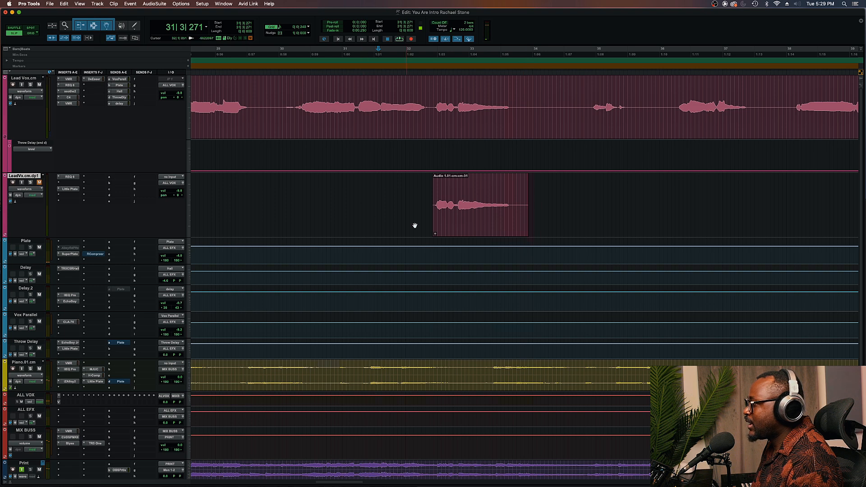
Slide the duplicate track's throw clip slightly later and play it back to check the timing
left_click(454, 227)
left_click_drag(454, 227, 471, 226)
left_click(428, 194)
key("space")
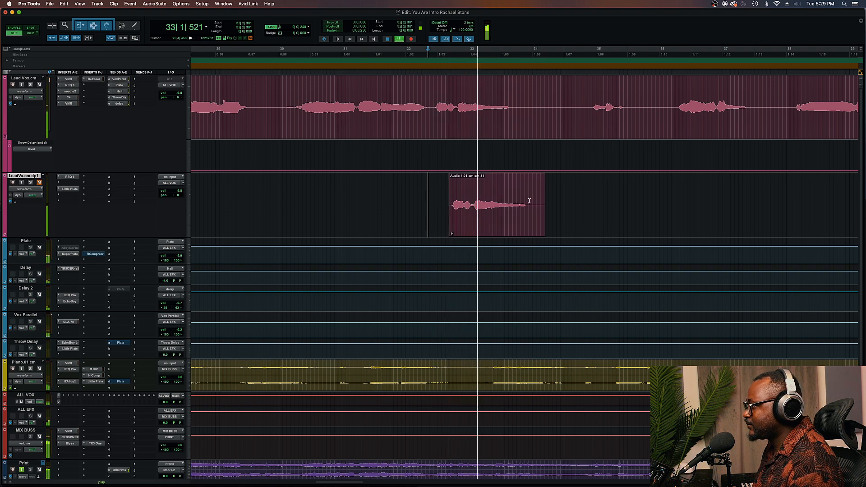
key("space")
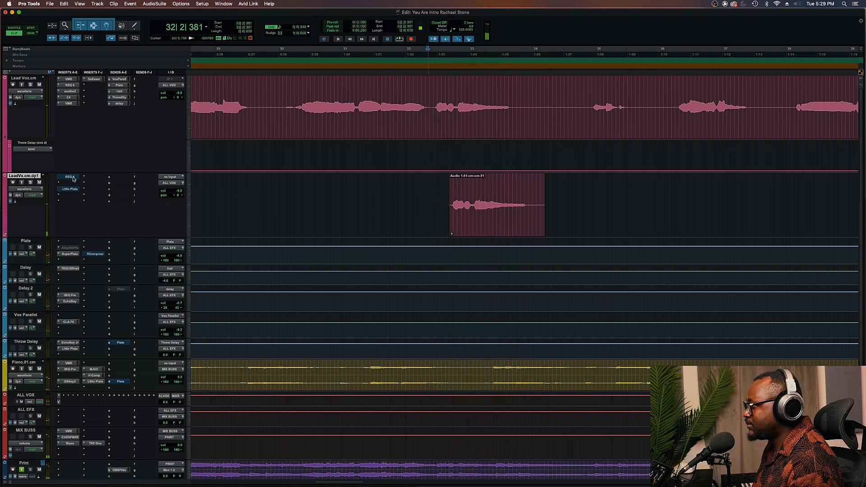
key("space")
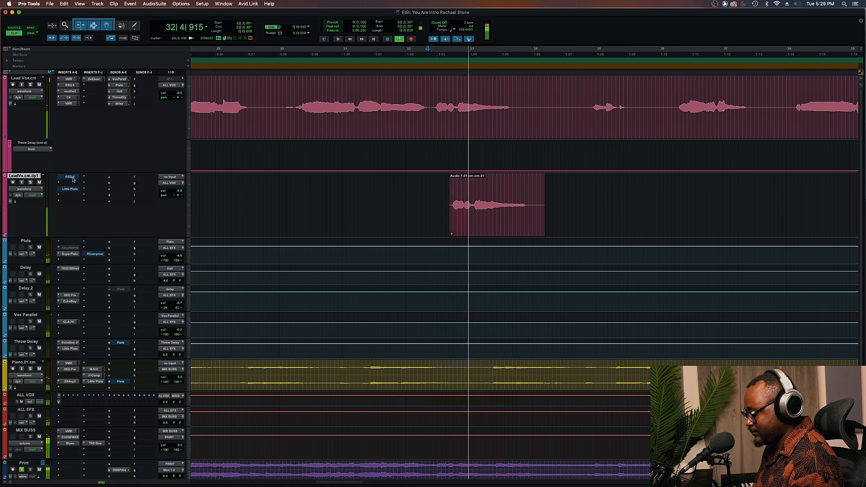
key("space")
Nudge the throw clip later again and audition it
left_click_drag(482, 229, 494, 229)
left_click(348, 192)
key("space")
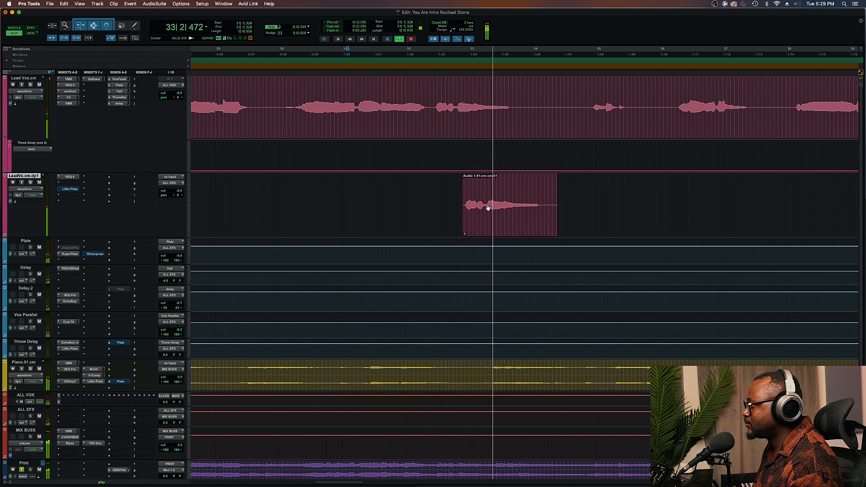
key("space")
Move the throw clip further to the right and play the passage again
left_click(492, 227)
left_click_drag(493, 227, 511, 227)
left_click(419, 198)
key("space")
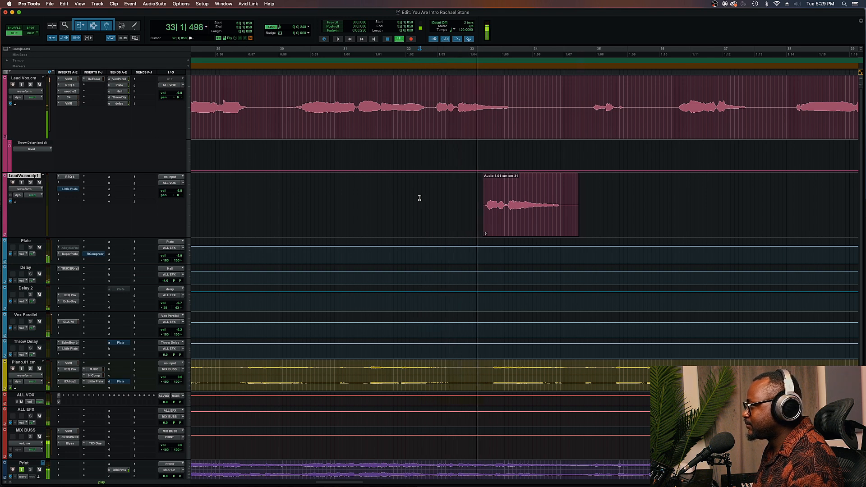
key("space")
Shift the throw clip a touch later and audition it from earlier in the section
left_click(300, 197)
key("space")
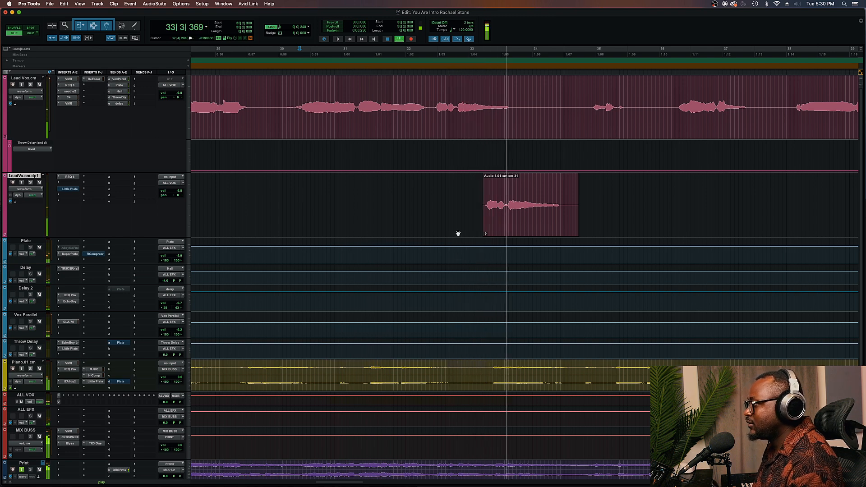
key("space")
left_click(501, 226)
left_click_drag(501, 227, 508, 227)
left_click(369, 194)
key("space")
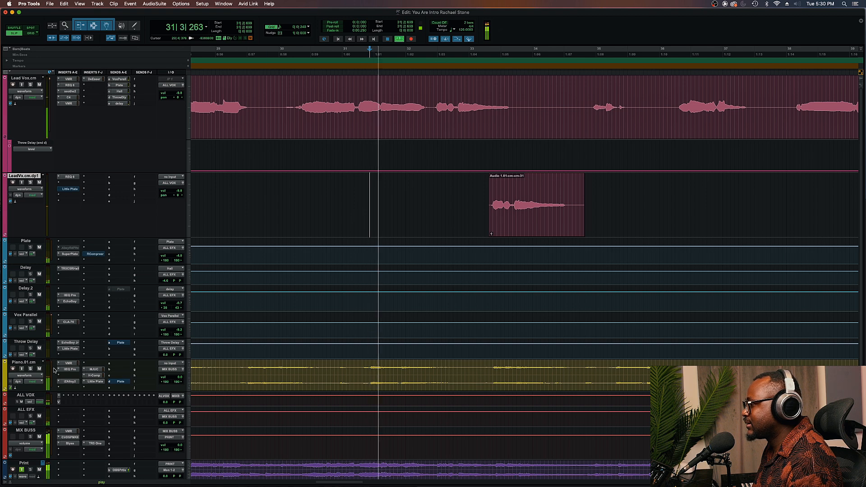
Mute the Piano track and play the throw phrase in context
left_click(40, 369)
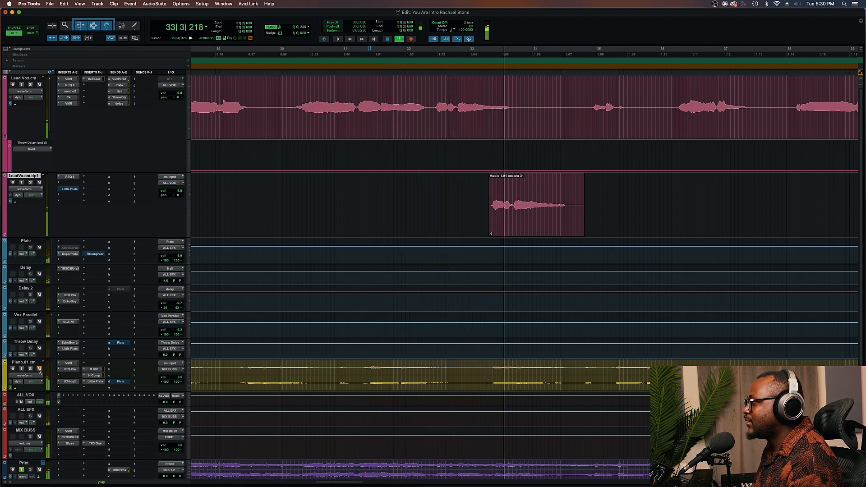
key("space")
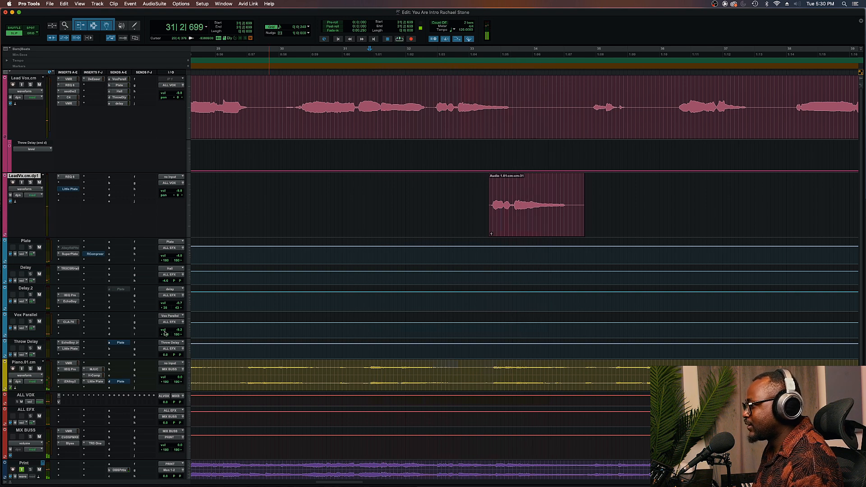
key("space")
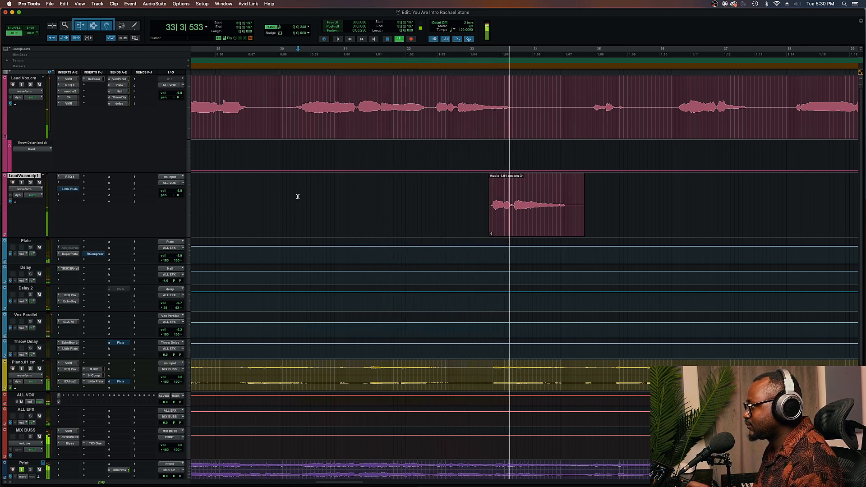
key("space")
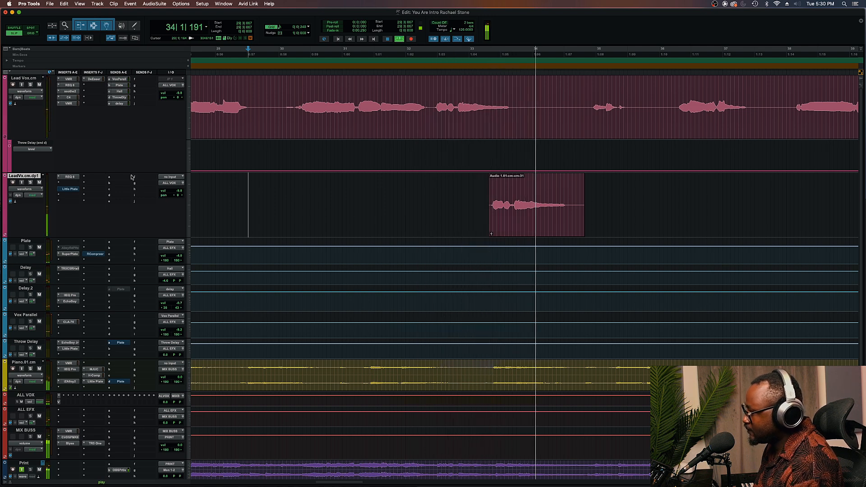
key("space")
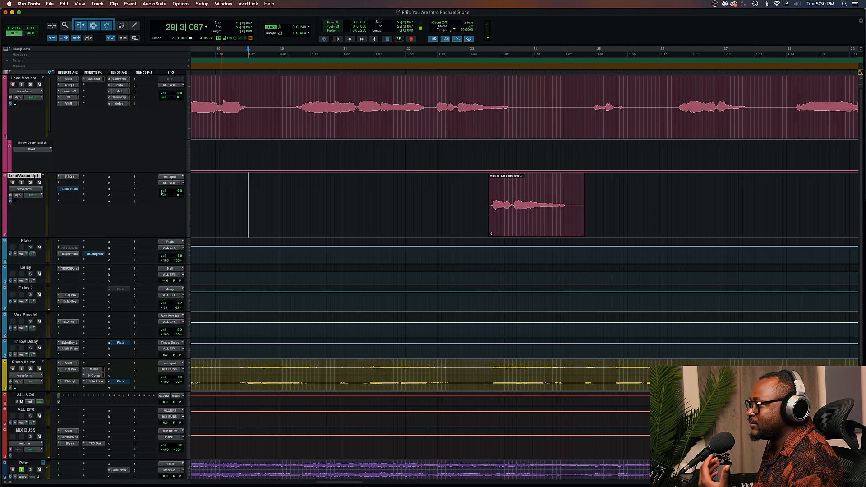
Open the duplicate track's REQ 6 window and play the phrase to audition the EQ
left_click(75, 177)
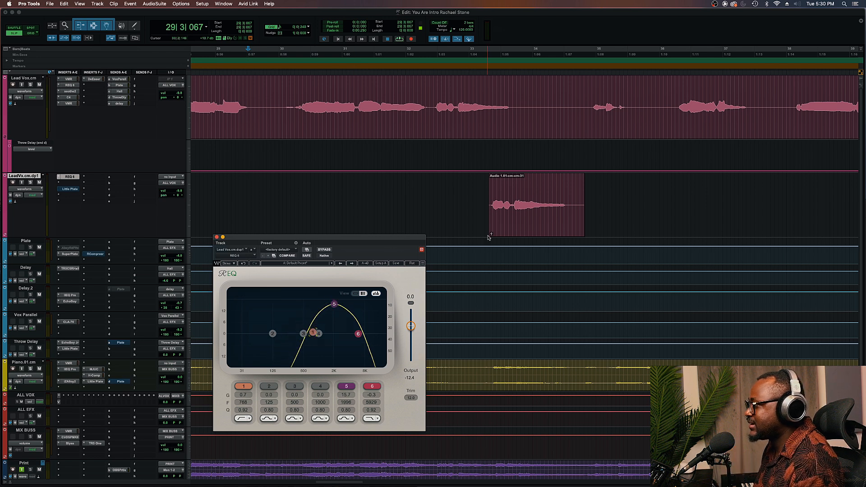
key("space")
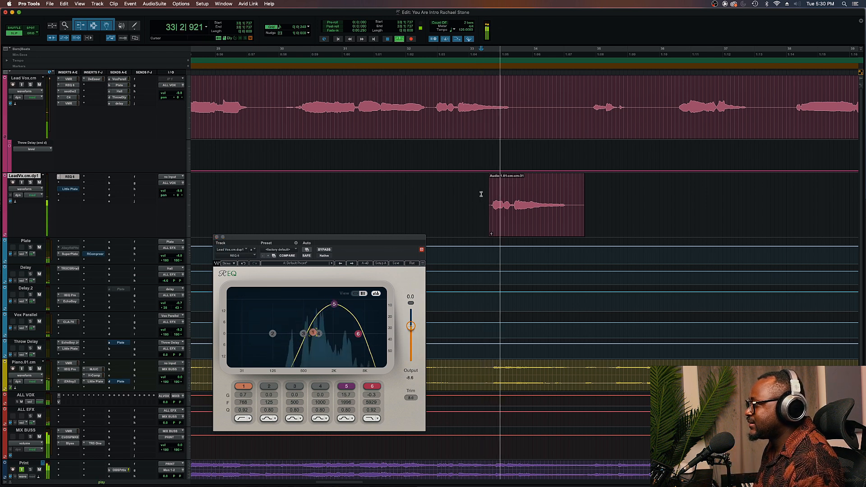
key("space")
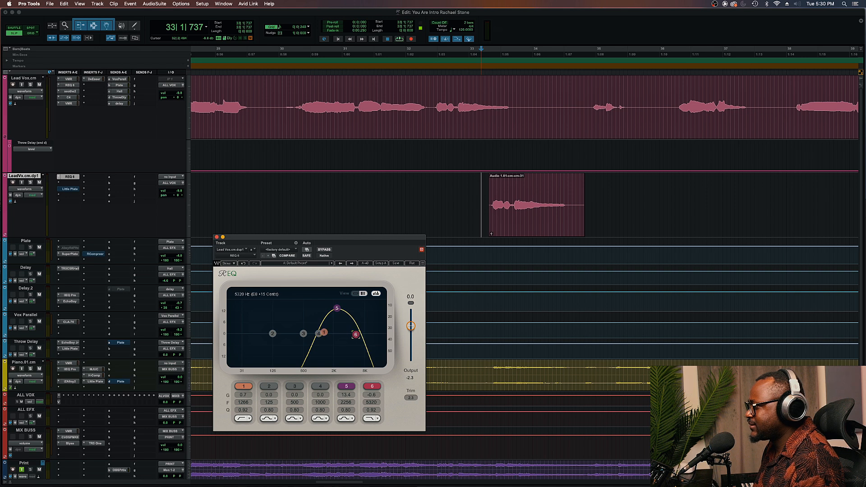
key("space")
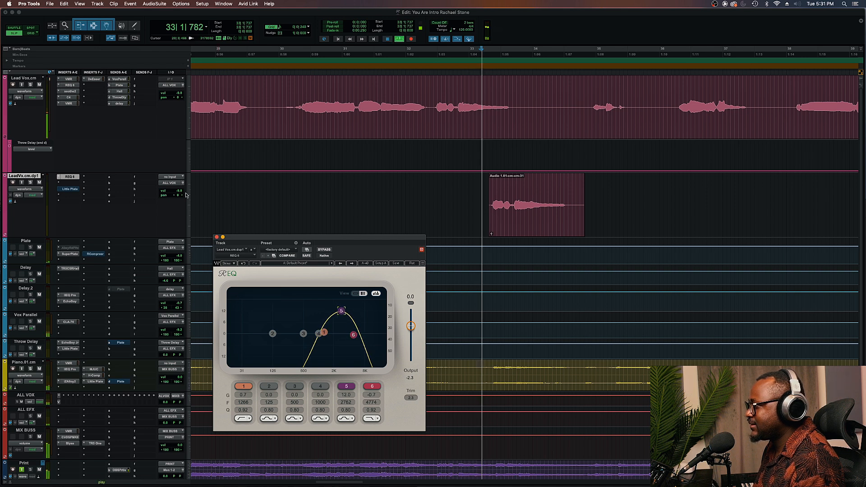
Lower the duplicate track's volume fader to about -15.1 dB and play it back
left_click_drag(179, 191, 180, 197)
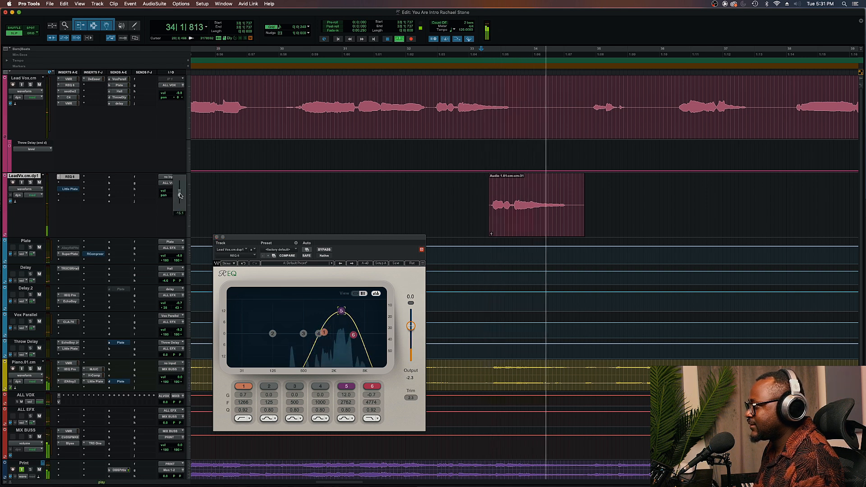
key("space")
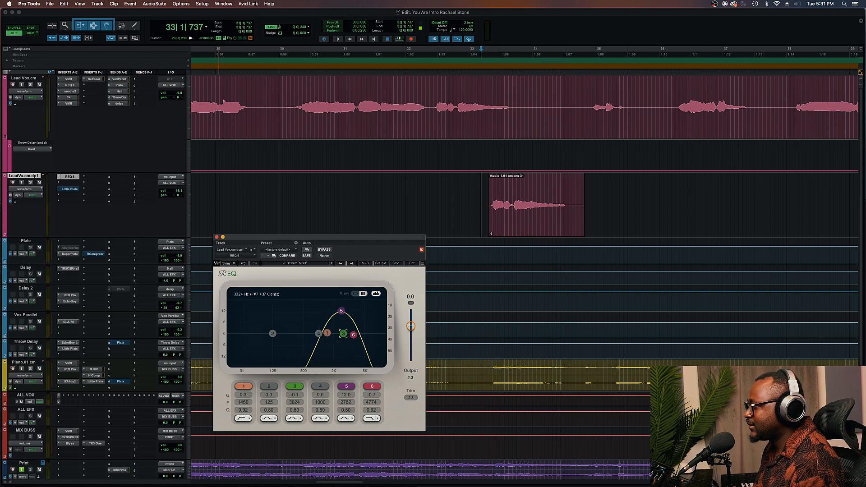
key("space")
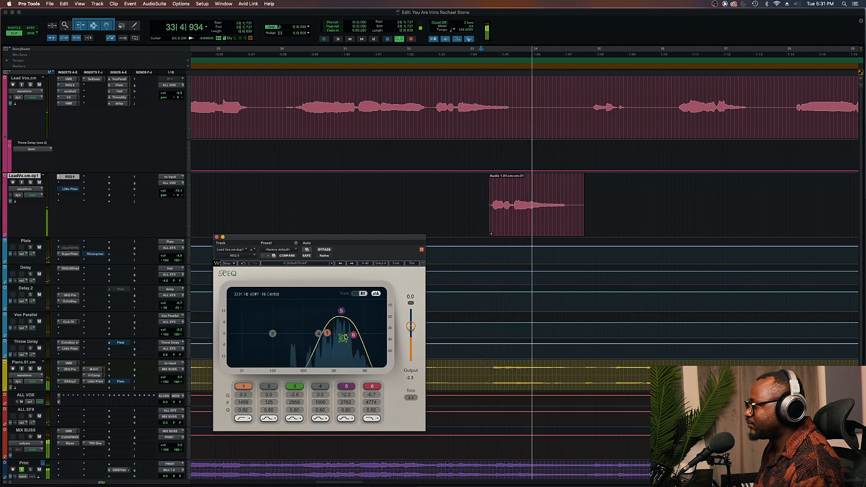
key("space")
left_click_drag(177, 191, 177, 192)
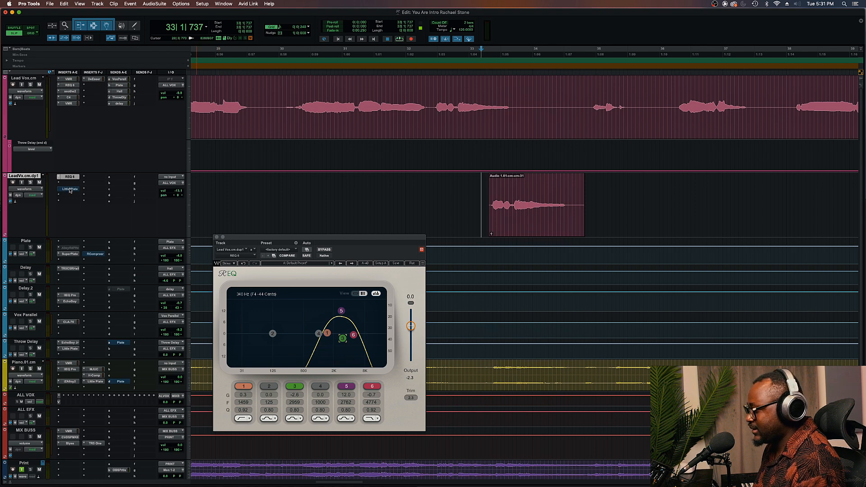
Open the duplicate track's Little Plate reverb and play the throw phrase to audition it
left_click(70, 189)
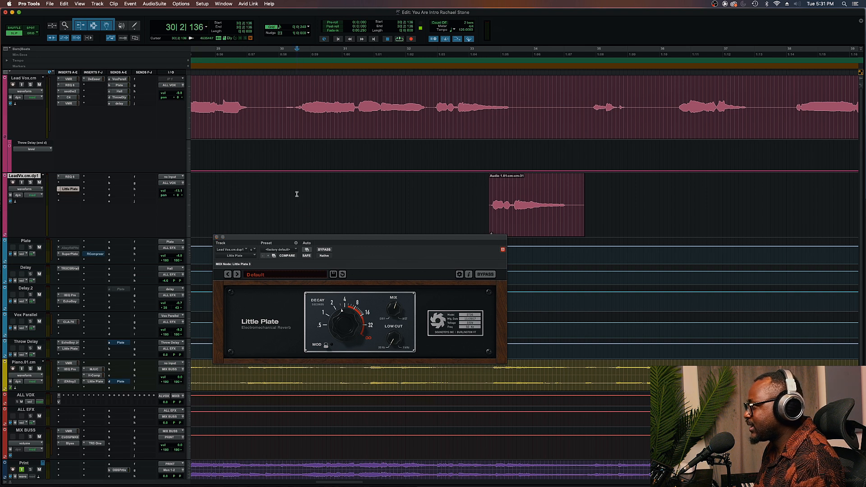
key("space")
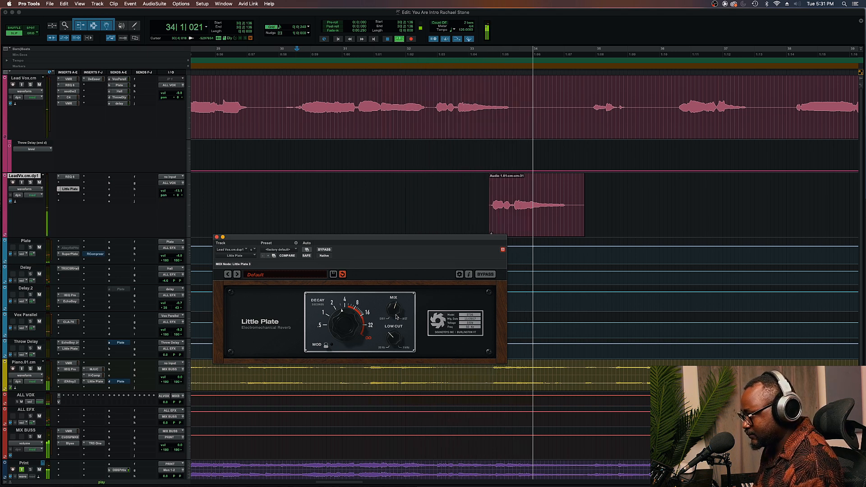
key("space")
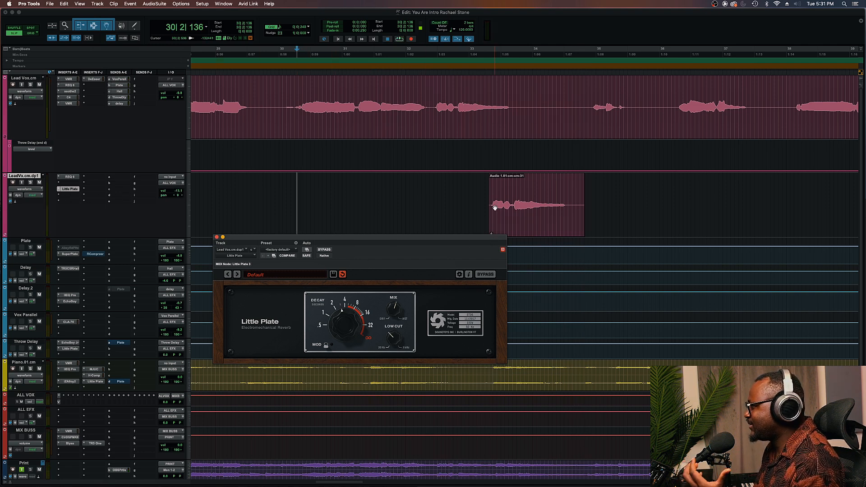
left_click(507, 230)
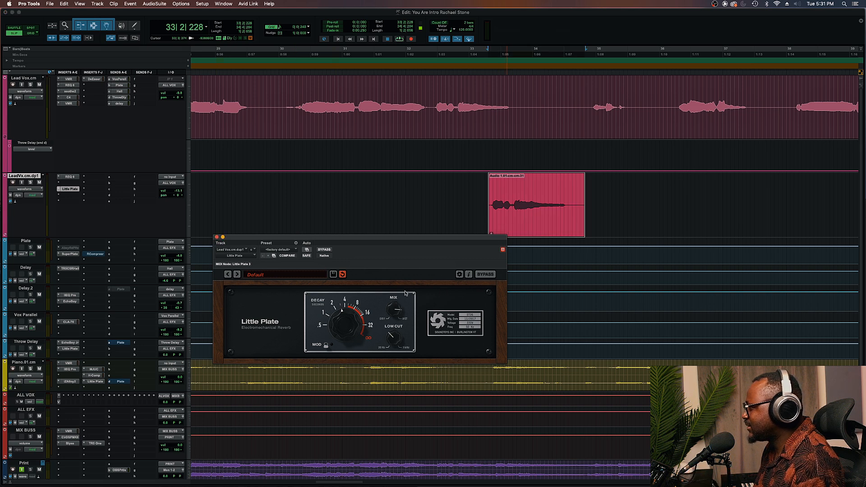
Open the duplicate track's REQ 6 window and audition the throw phrase with the EQ bypassed
key("space")
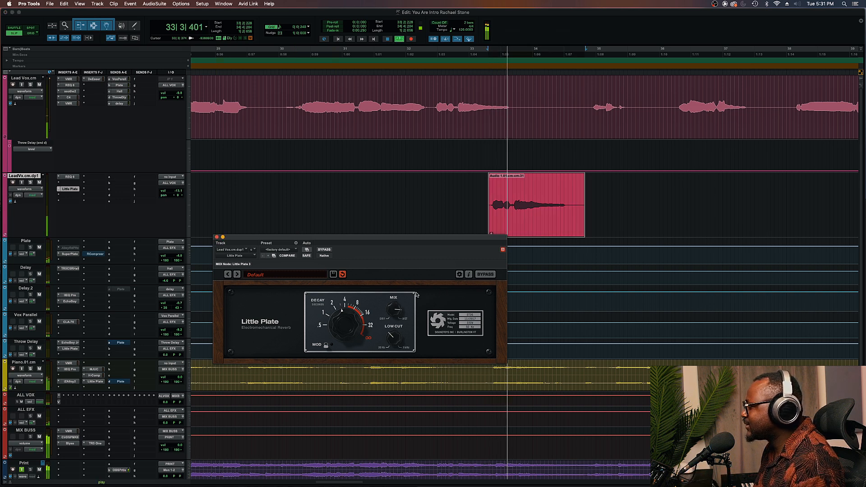
key("space")
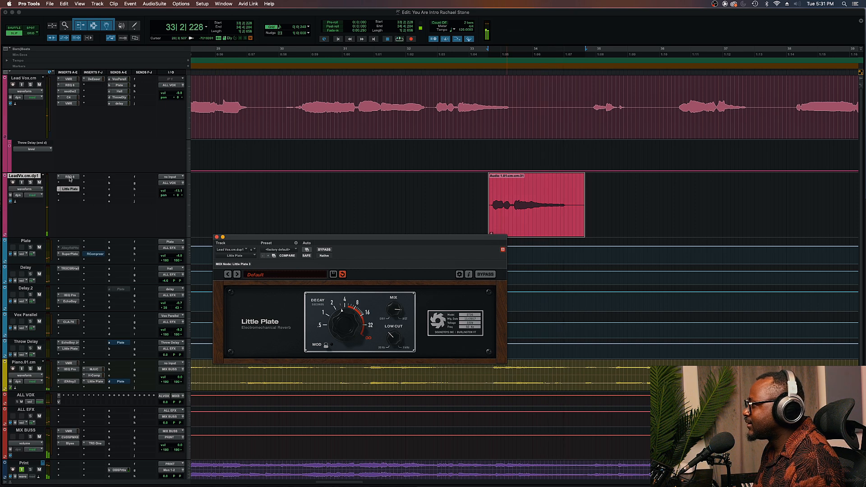
key("space")
left_click(69, 177)
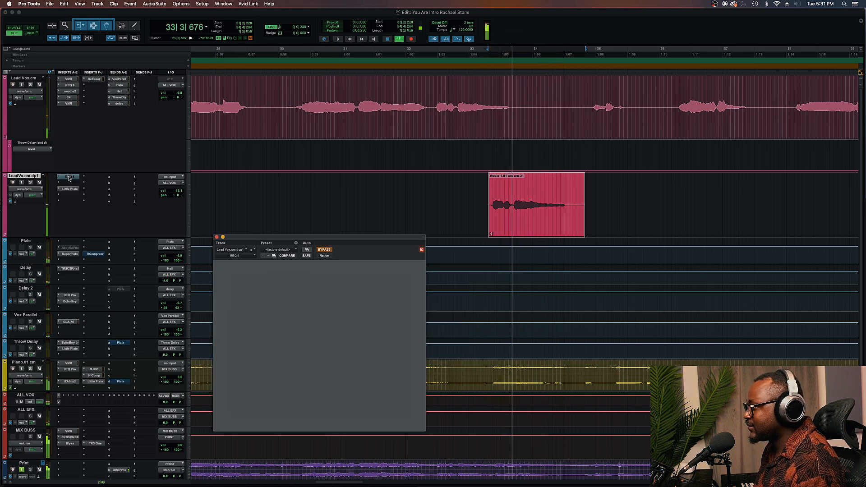
left_click_drag(342, 338, 342, 332)
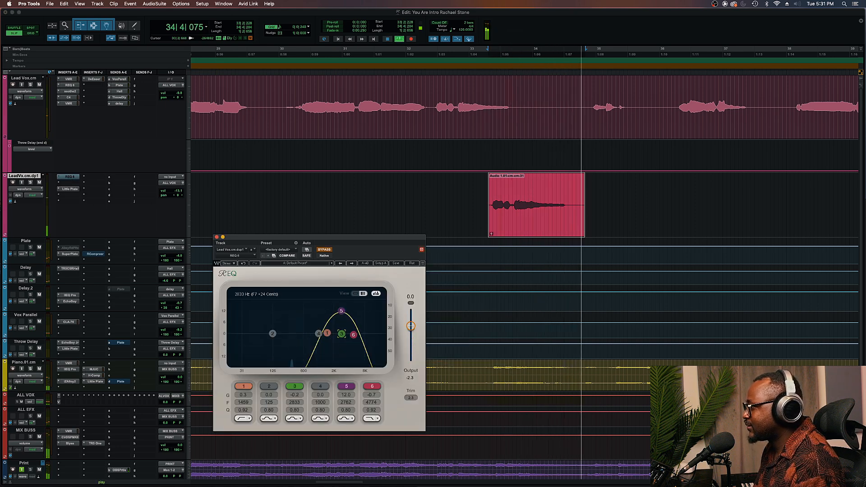
left_click(325, 249)
key("space")
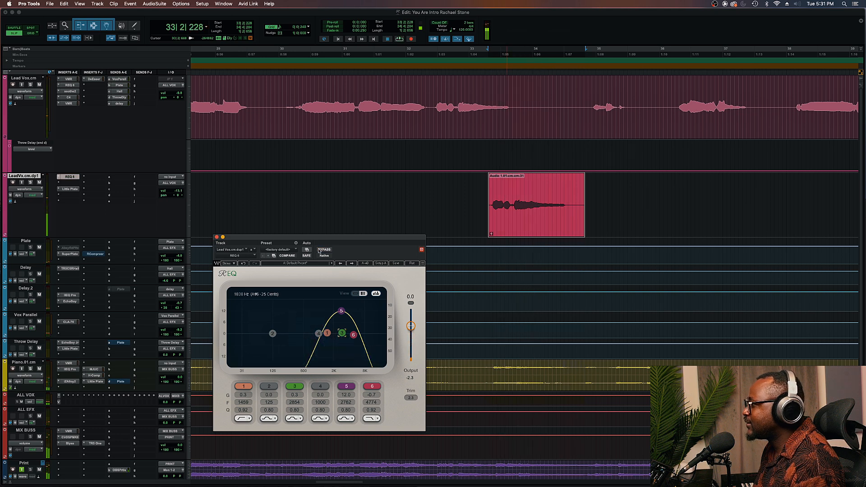
left_click(283, 254)
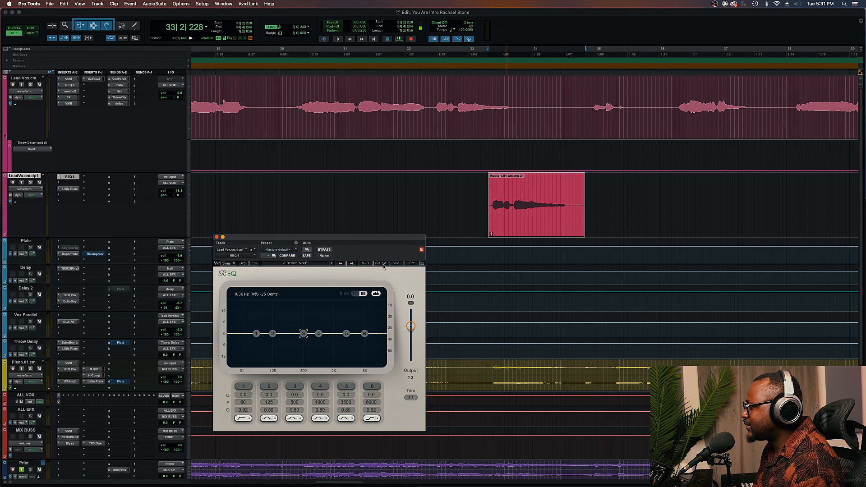
left_click(311, 264)
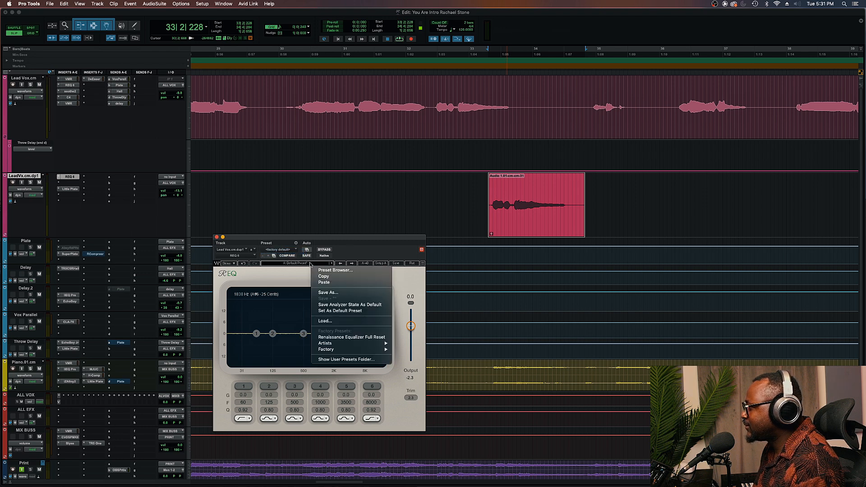
mouse_move(346, 352)
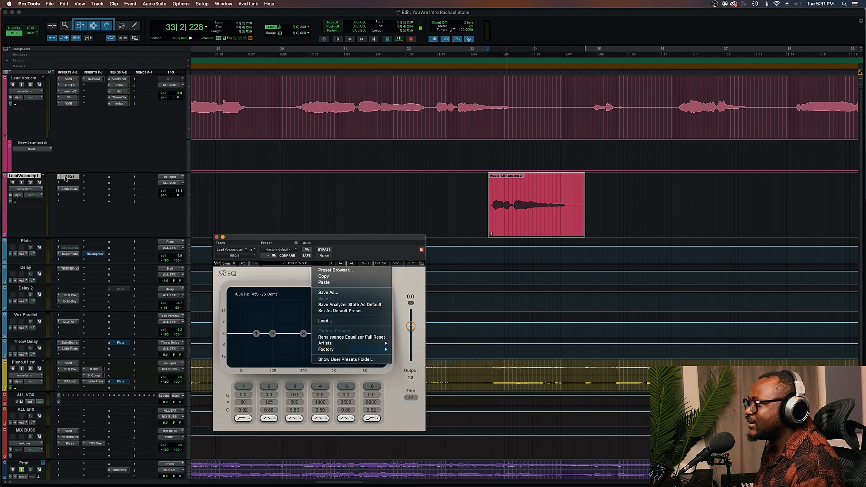
Replace the duplicate track's REQ 6 insert with EQ3 7-Band (mono)
left_click(58, 177)
left_click(64, 176)
mouse_move(81, 177)
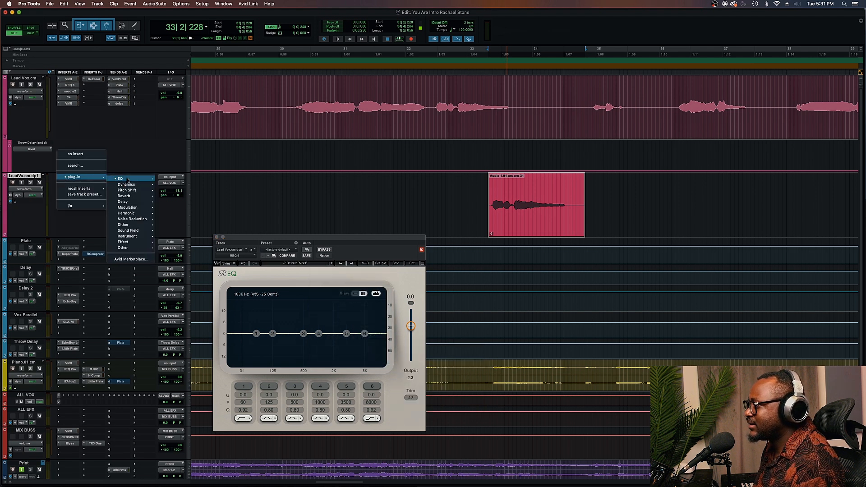
mouse_move(128, 178)
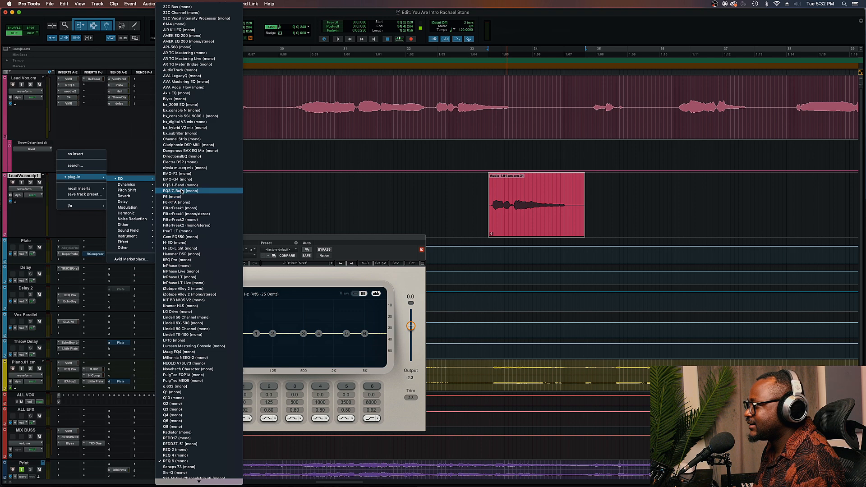
left_click(302, 201)
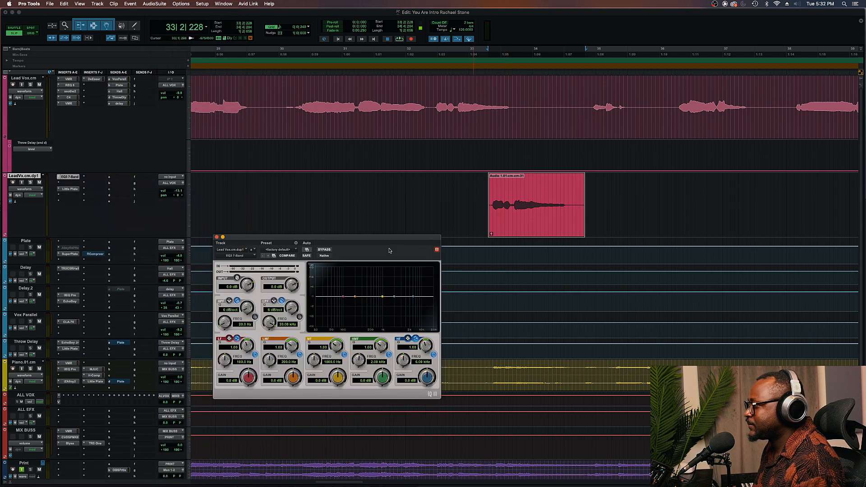
Load the EQ3 7-Band preset Telephone Vocal - 7 Band and play the throw phrase
left_click(273, 250)
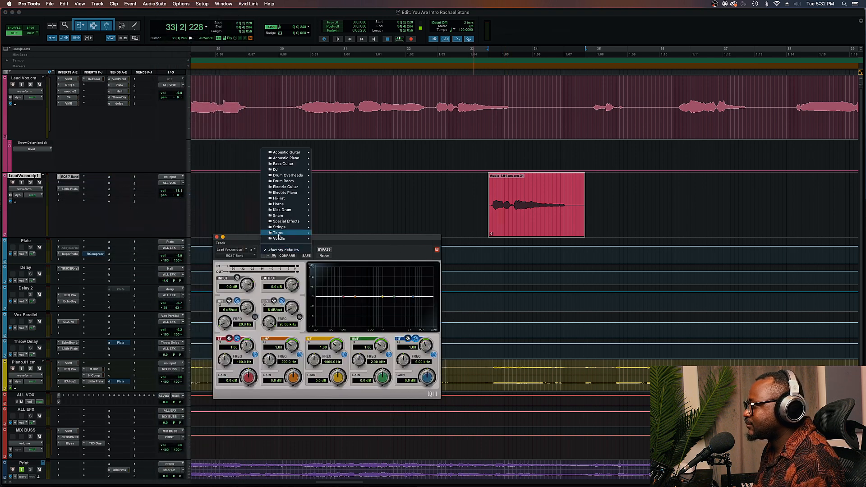
mouse_move(280, 241)
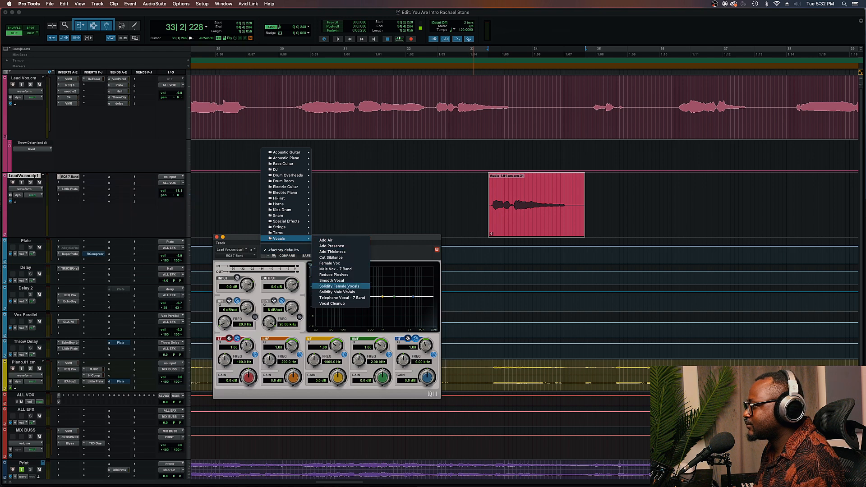
left_click(347, 298)
key("space")
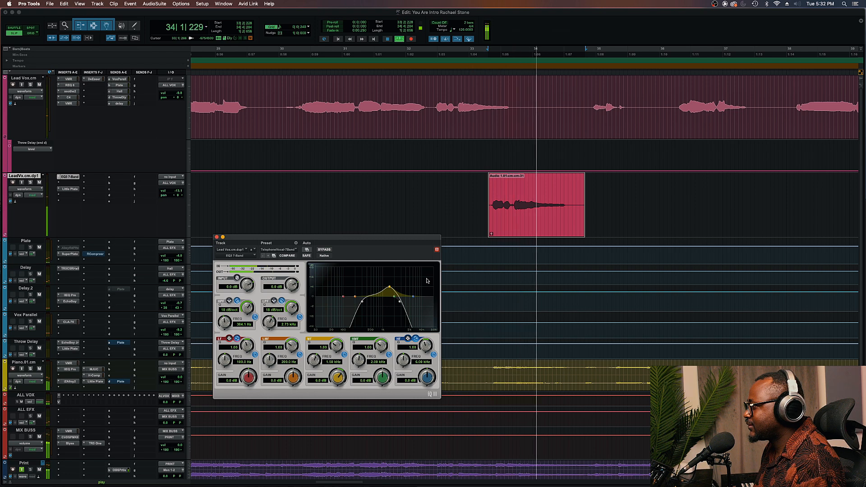
key("space")
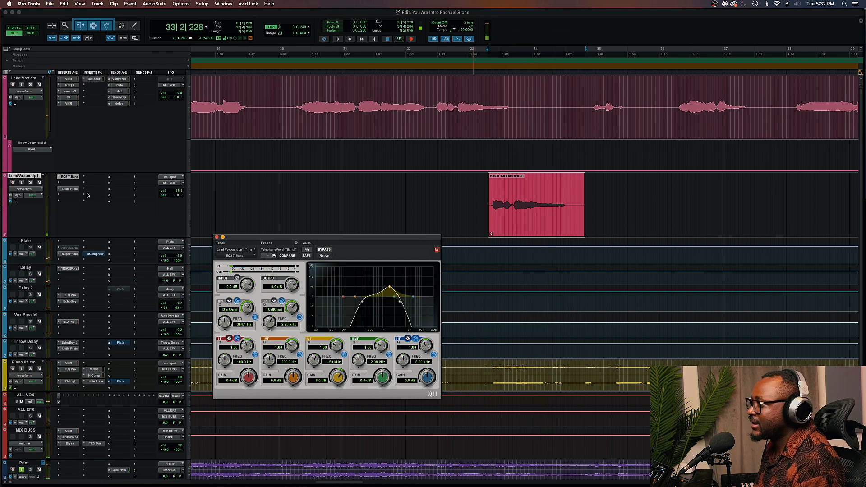
Insert Little MicroShift (mono/stereo) on the duplicate track's second insert slot
left_click(65, 183)
mouse_move(84, 183)
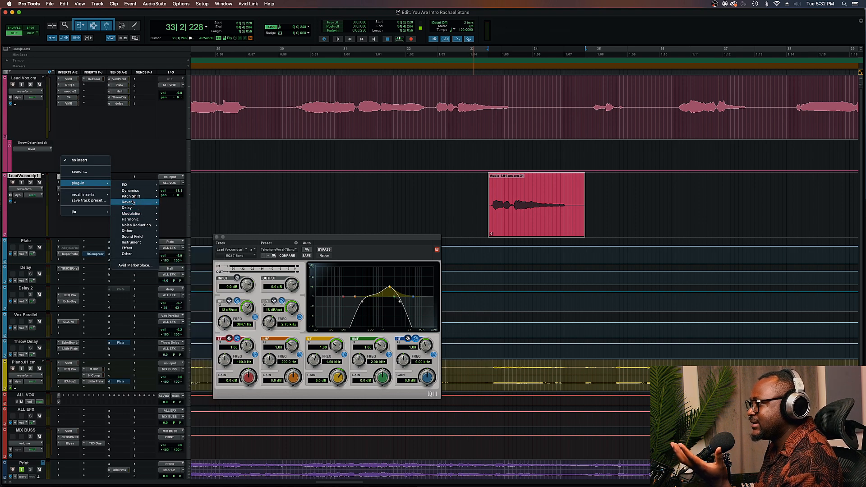
mouse_move(132, 198)
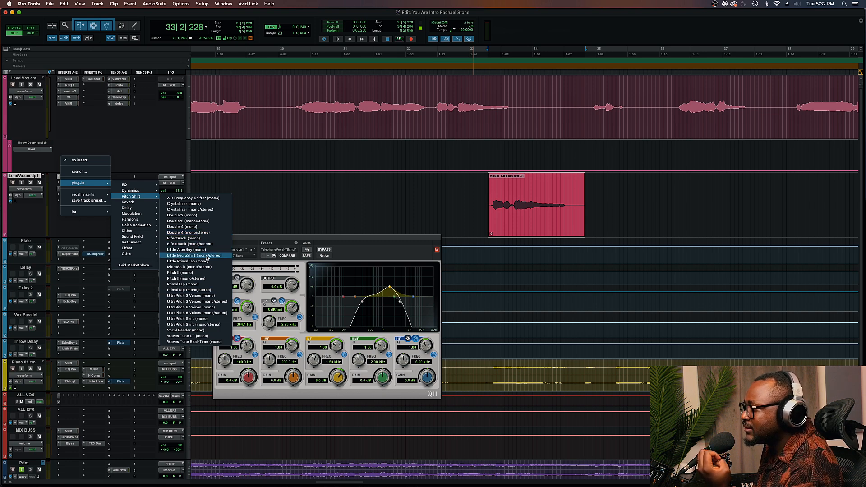
left_click(207, 256)
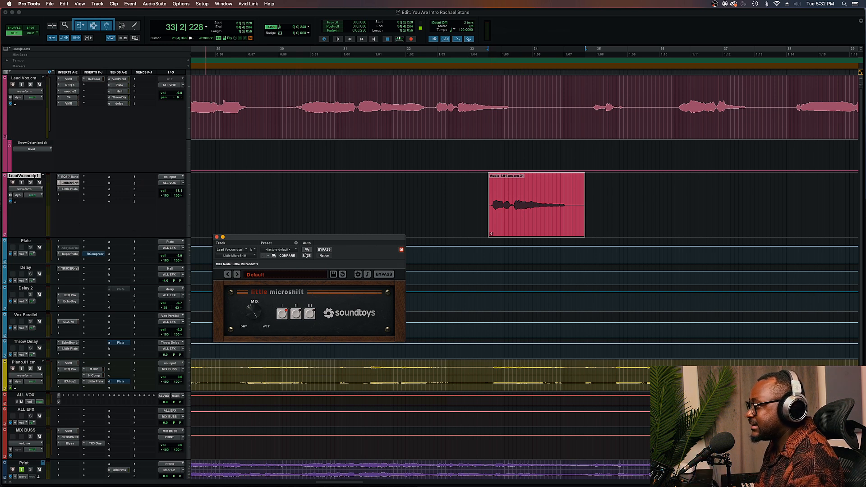
Select Little MicroShift's style II and play the throw phrase to audition it
key("space")
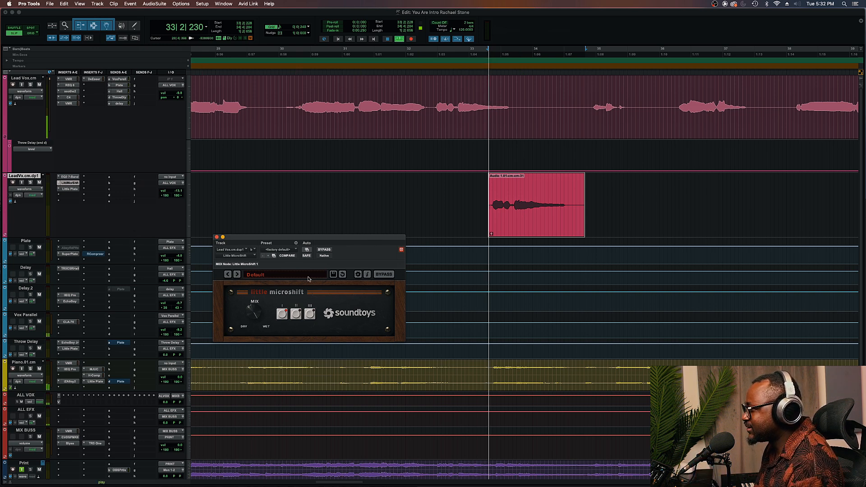
left_click(31, 183)
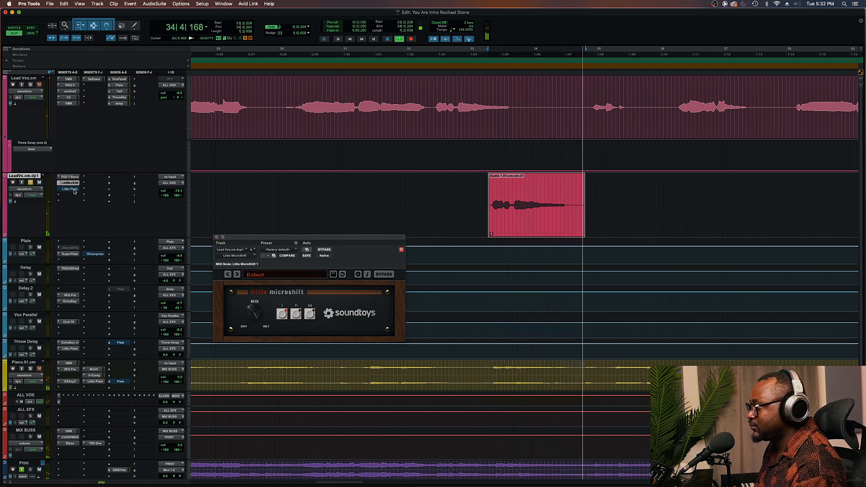
left_click(296, 313)
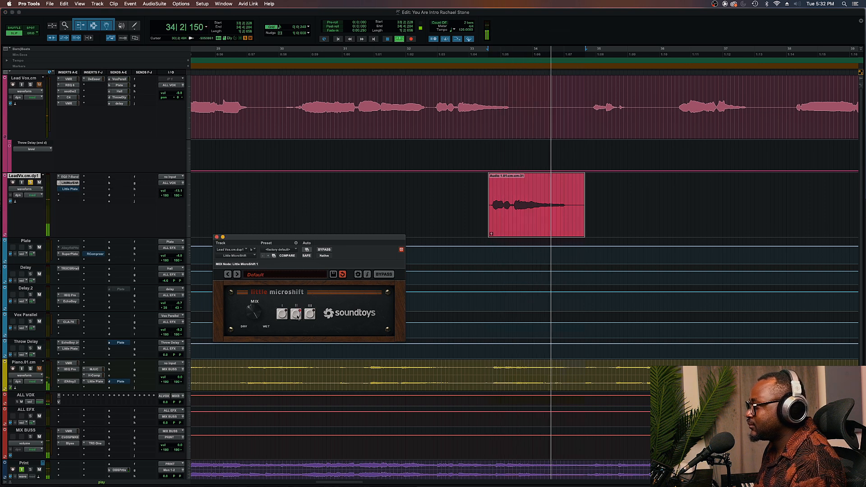
left_click(249, 190)
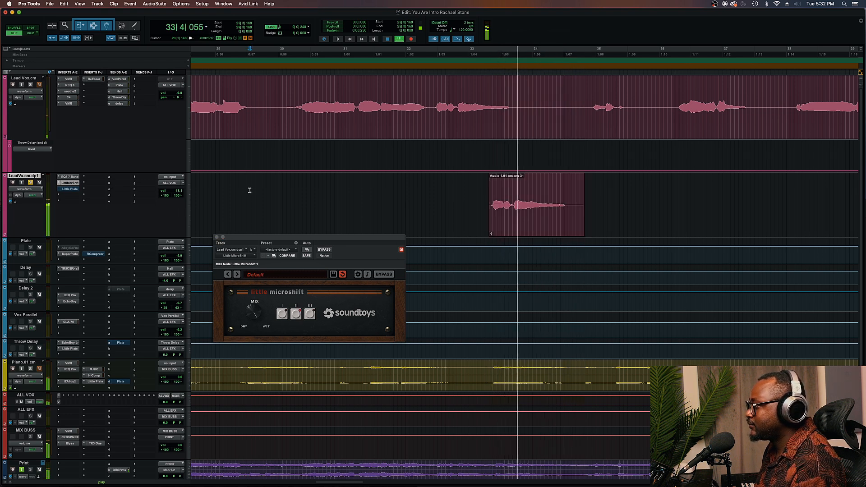
key("space")
key("space")
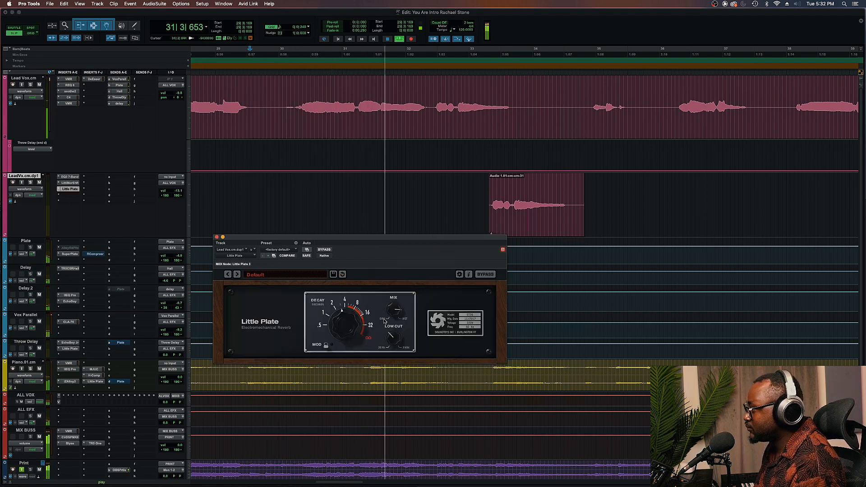
Turn the Little Plate mix down slightly and lower the duplicate track's fader to about -16.4 dB
left_click_drag(396, 318, 395, 322)
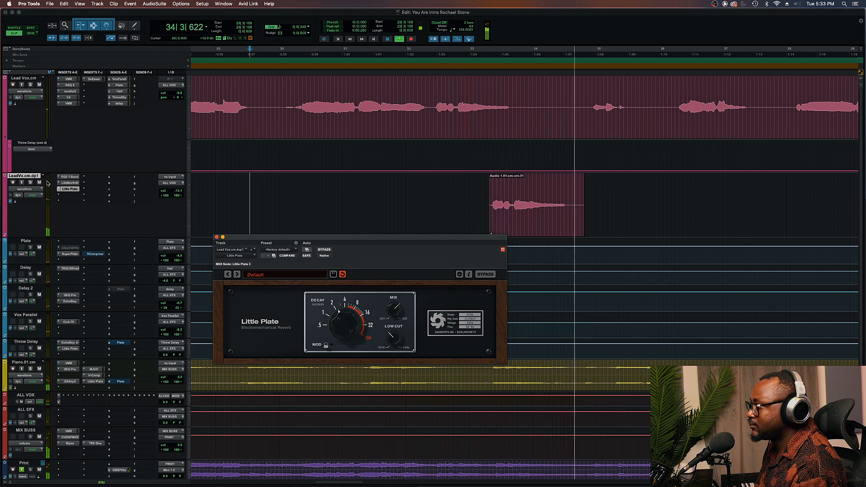
left_click(70, 178)
left_click(70, 177)
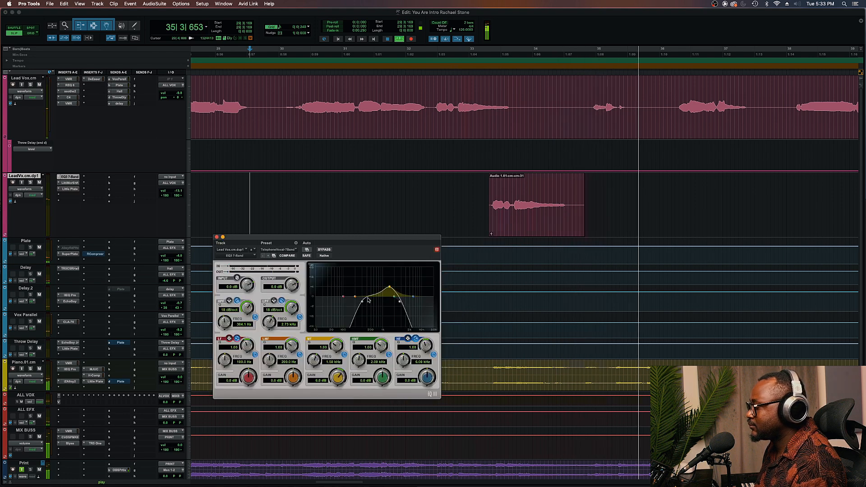
left_click_drag(179, 190, 179, 193)
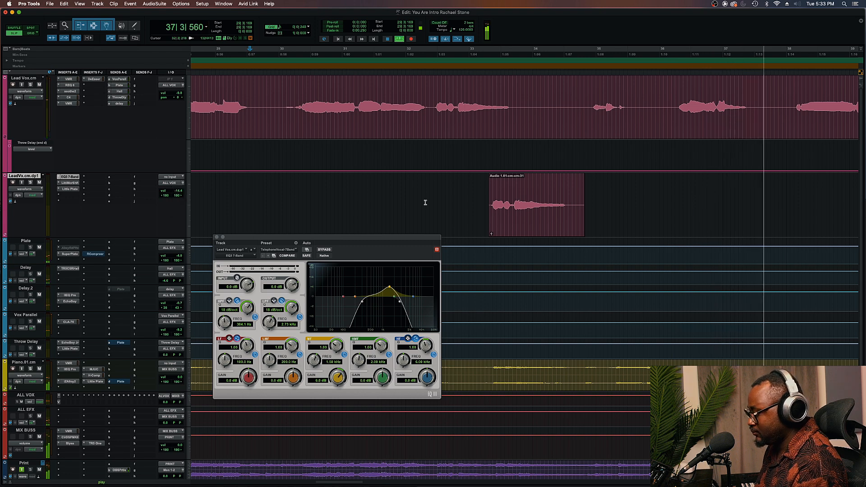
Zoom out, move to the later vocal clip on the duplicate track and play it
key("3")
key("2")
key("1")
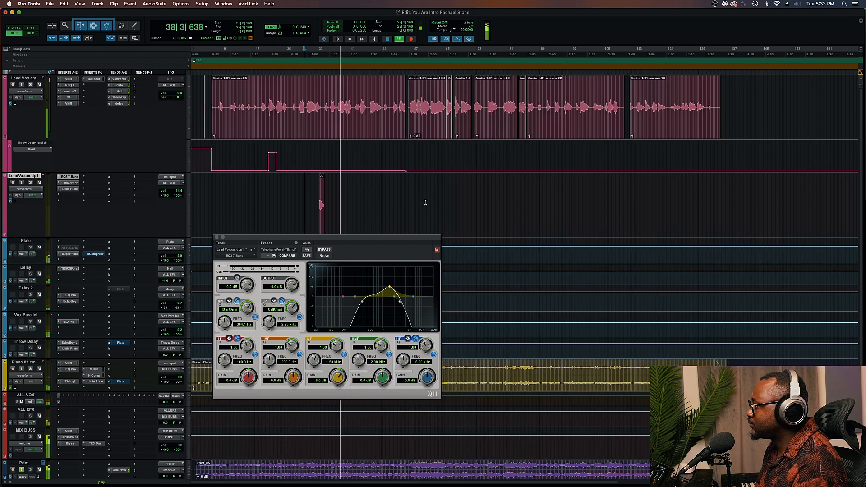
key("r")
key("r")
key("r")
key("t")
key("t")
key("t")
key("t")
key("t")
key("space")
left_click_drag(604, 207, 854, 204)
left_click(709, 181)
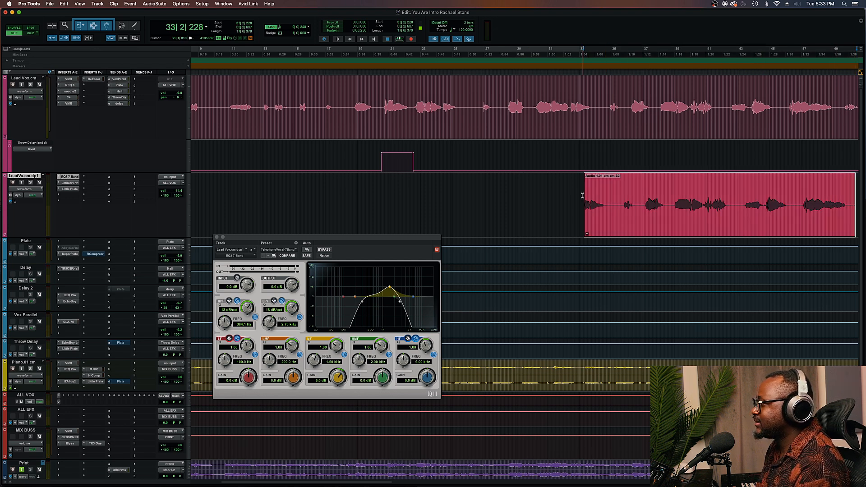
left_click(613, 189)
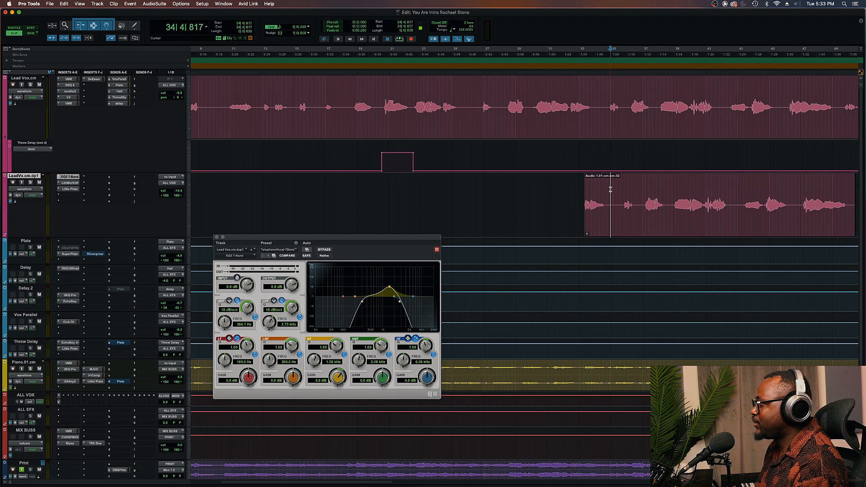
key("space")
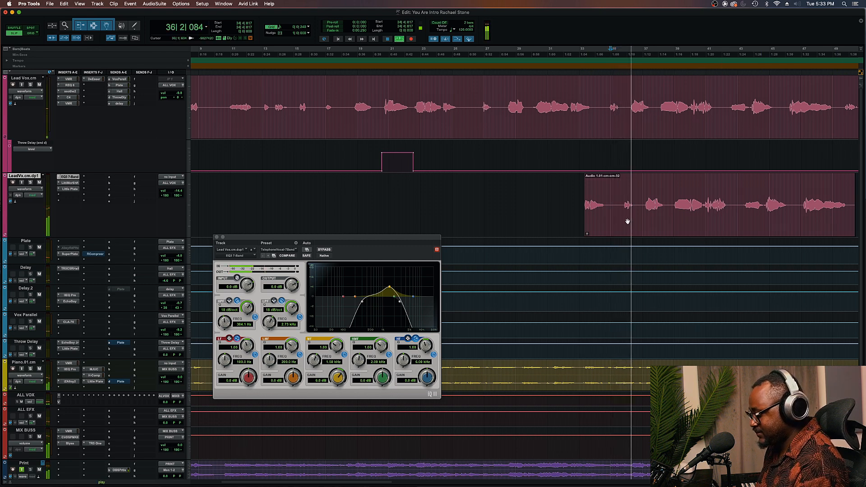
Delete a section near the start of the later duplicate-track clip and slide the remaining part later
scroll(625, 221, "right", 5)
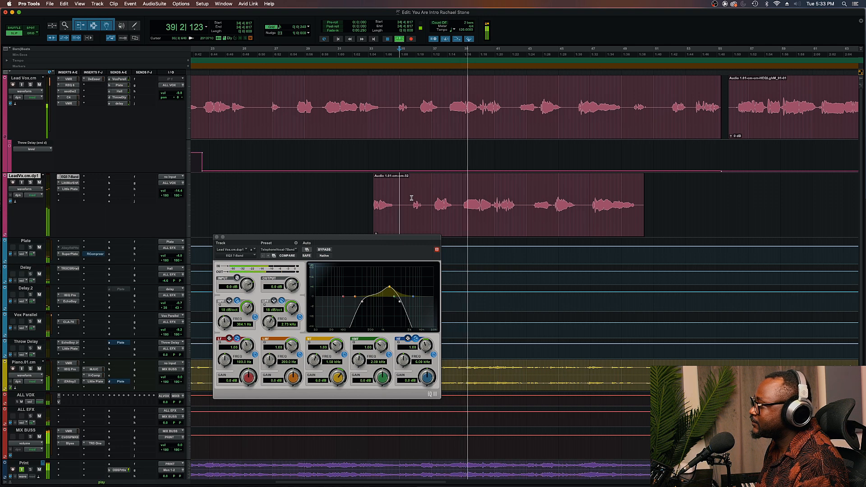
left_click_drag(411, 198, 460, 196)
key("Delete")
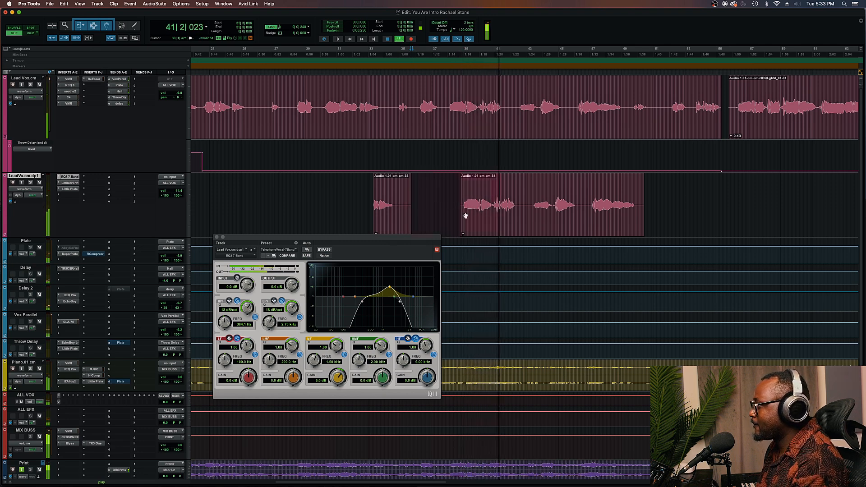
left_click_drag(463, 219, 494, 218)
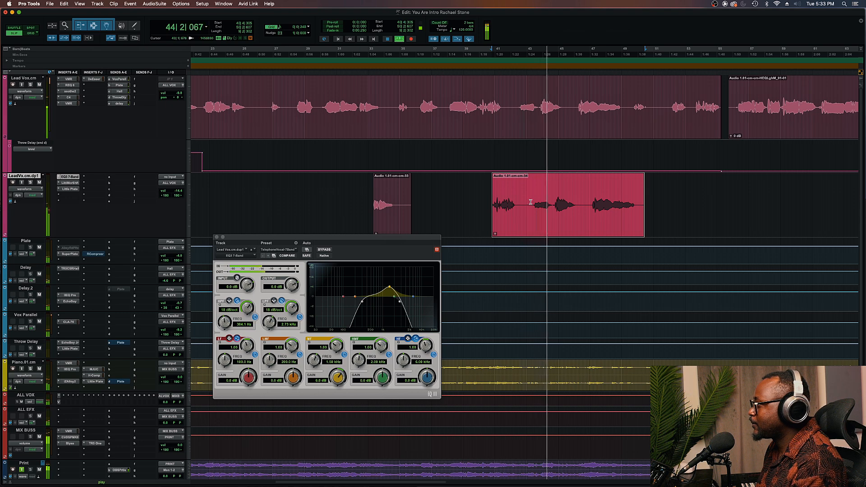
Select a short section of the later duplicate-track clip and slide it earlier
left_click_drag(534, 203, 547, 202)
key("super+bracketright")
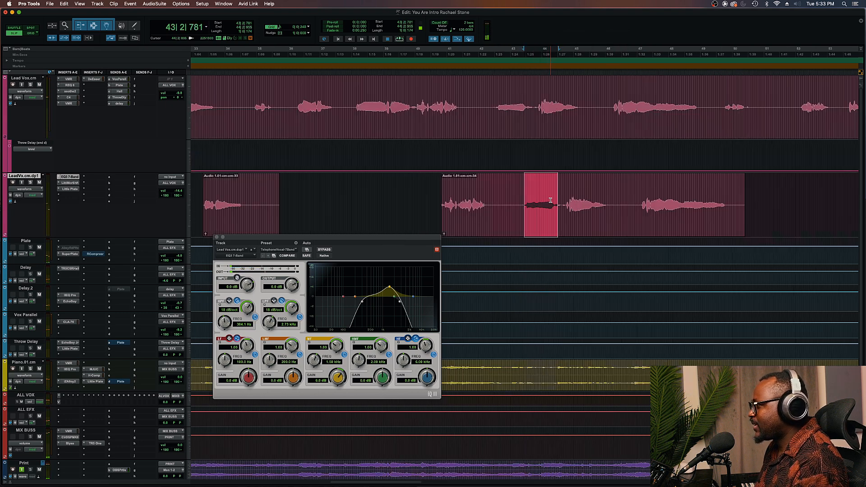
key("super+bracketright")
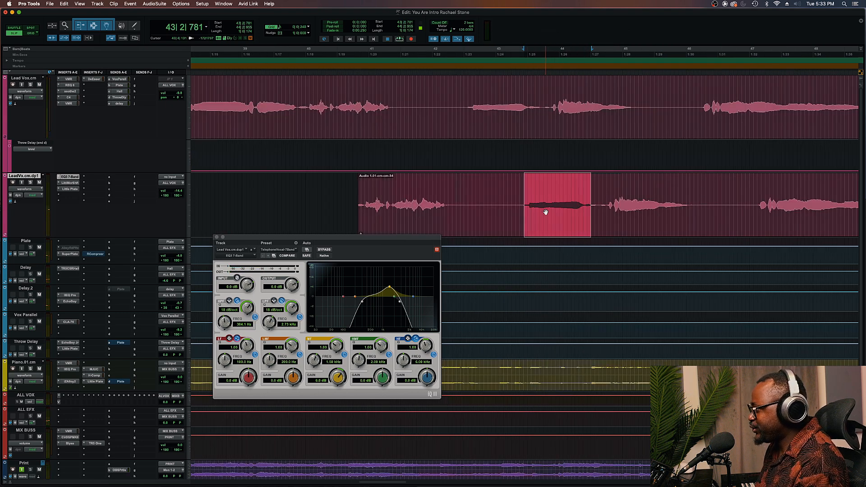
left_click_drag(544, 223, 513, 229)
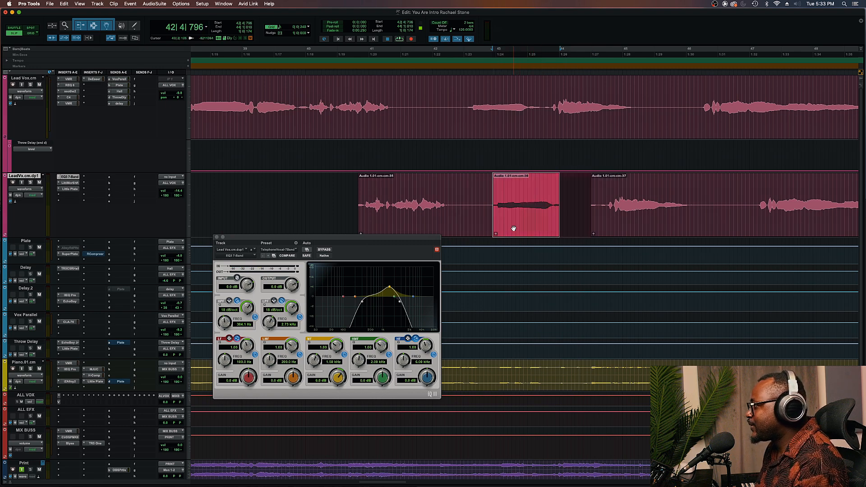
Trim the end of the moved section slightly and play back the edit on the duplicate track
left_click(447, 191)
key("space")
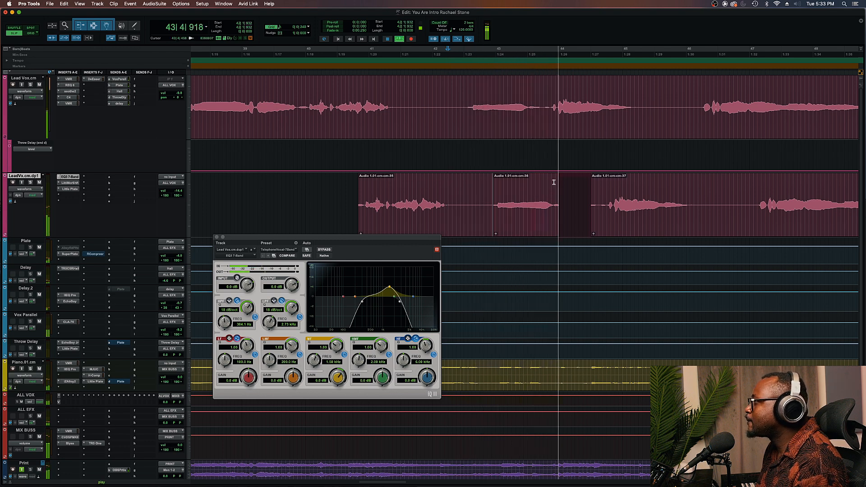
left_click_drag(558, 182, 553, 182)
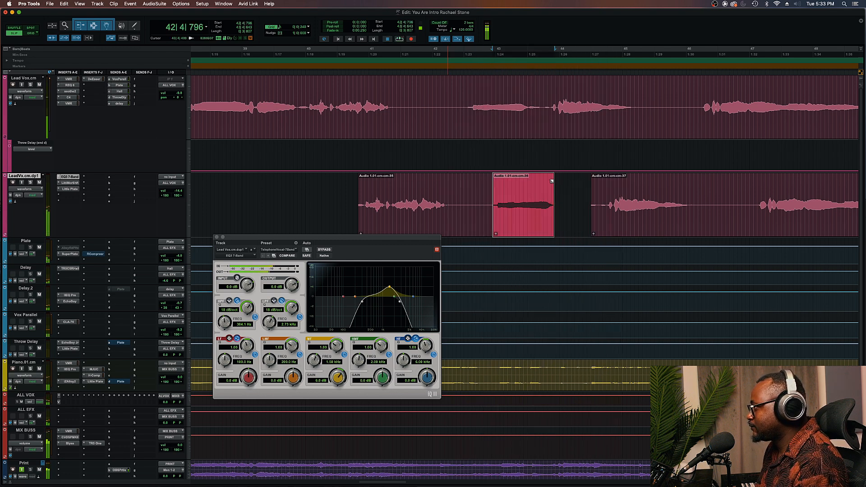
left_click(551, 181)
key("space")
key("r")
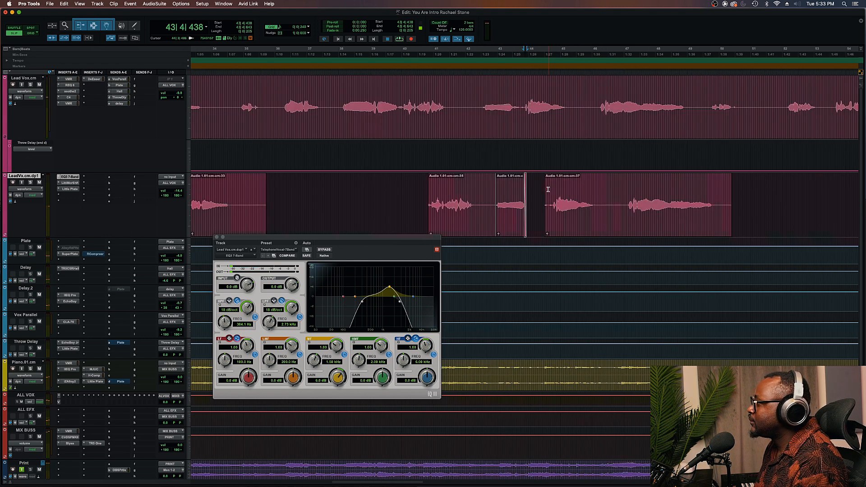
Trim the edge of the middle clip on the duplicate track and play from just before it
left_click_drag(491, 216, 484, 215)
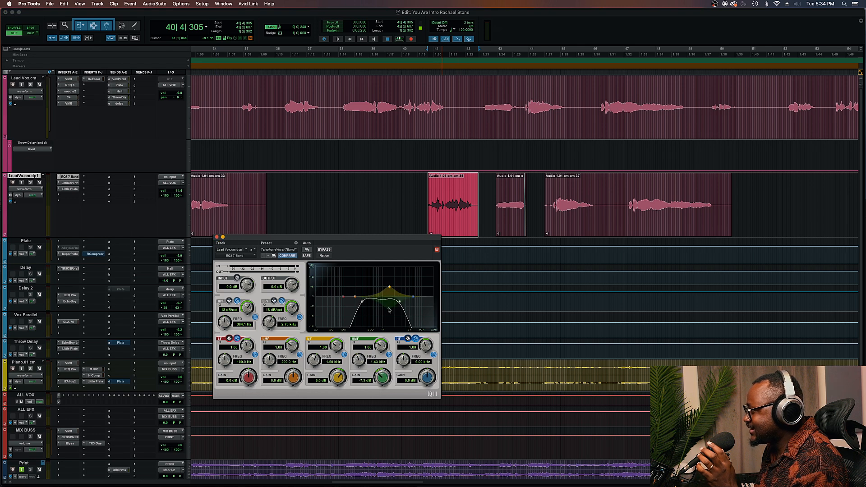
left_click(410, 190)
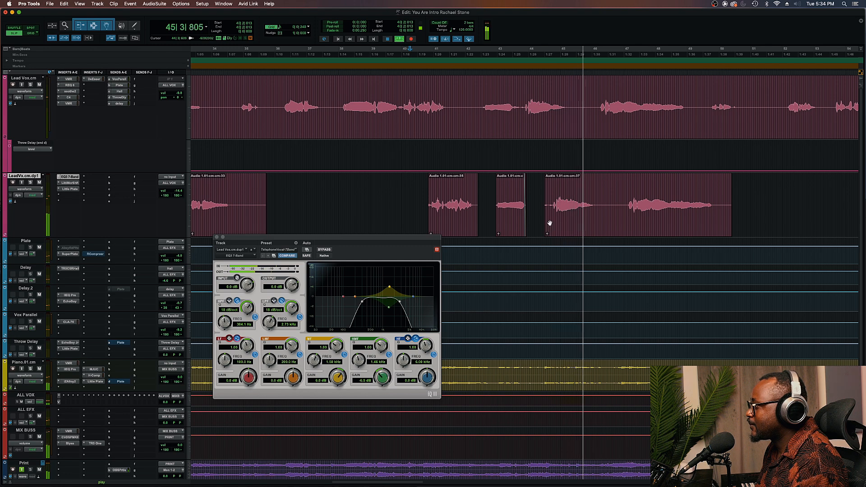
Delete the last clip on the duplicate vocal track
left_click_drag(547, 223, 625, 221)
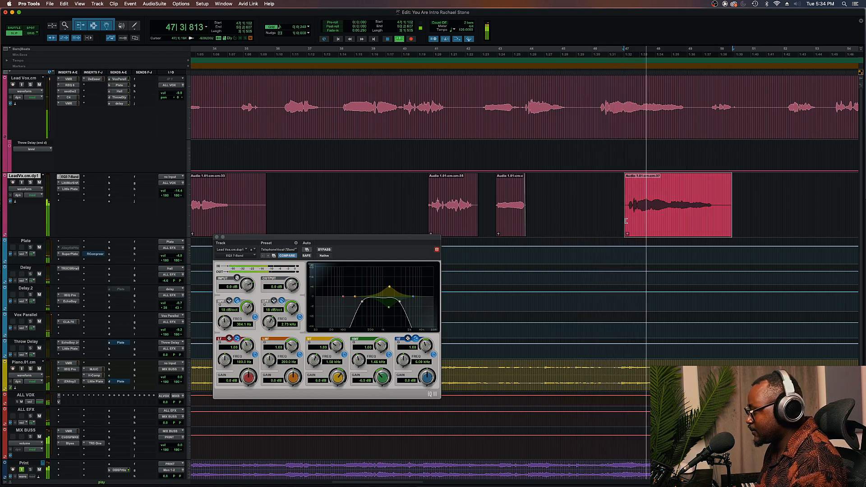
key("t")
key("r")
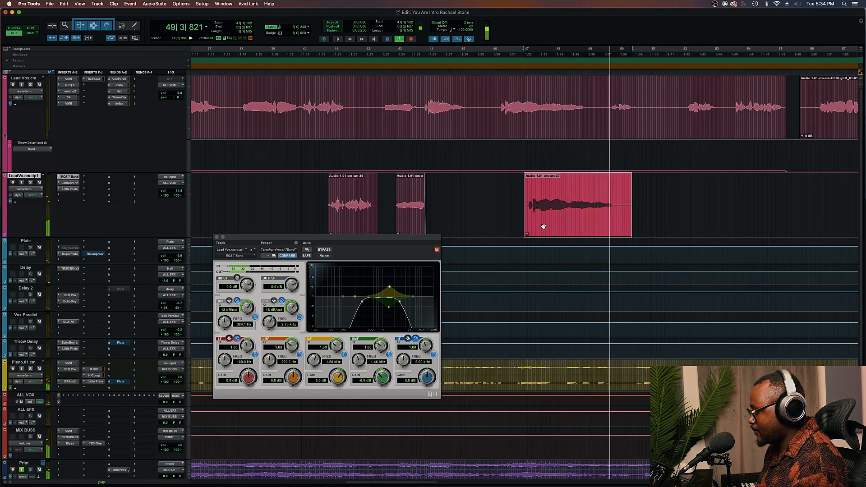
key("space")
key("Delete")
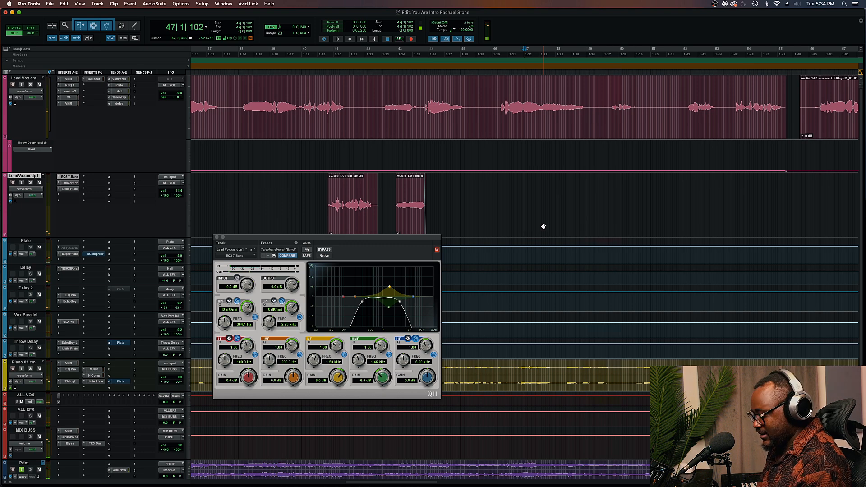
Close the EQ window and zoom out to review the duplicate track's clips and its MicroShift plug-in
left_click(216, 238)
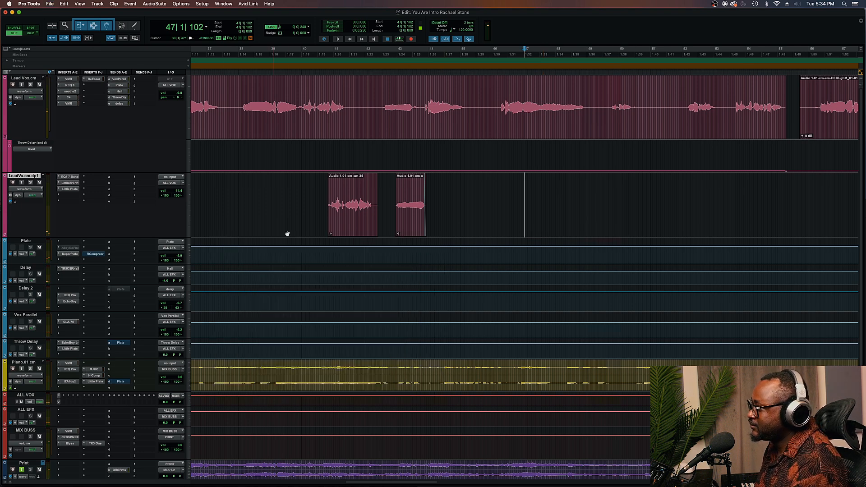
scroll(321, 233, "left", 10)
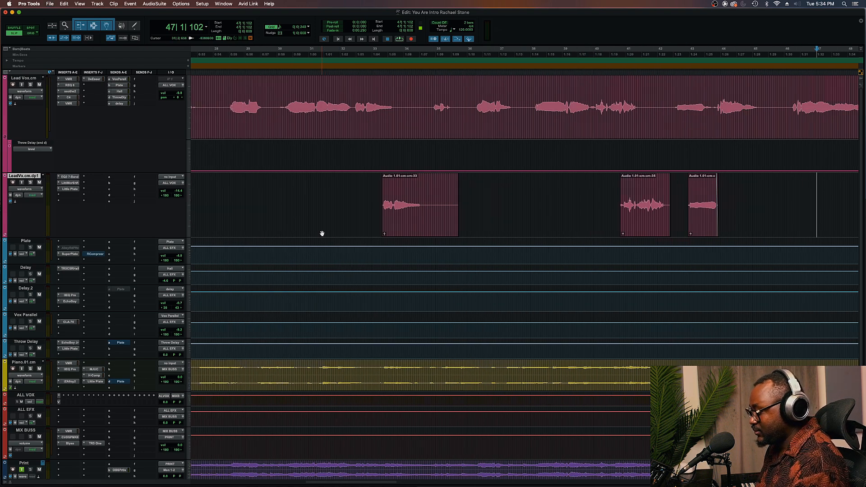
scroll(322, 233, "down", 8, "alt")
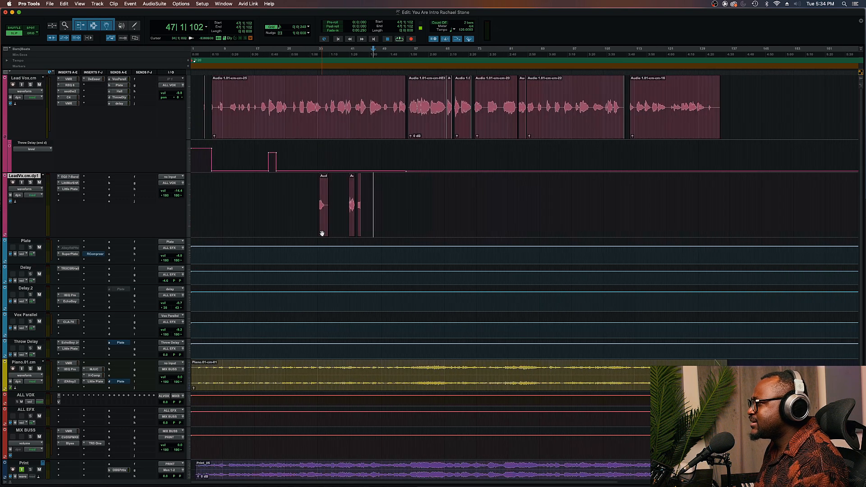
scroll(322, 233, "up", 3, "alt")
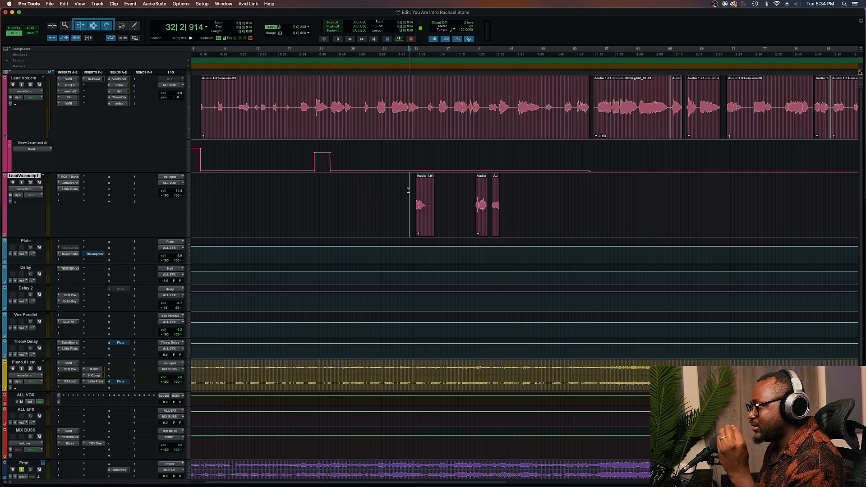
left_click(76, 184)
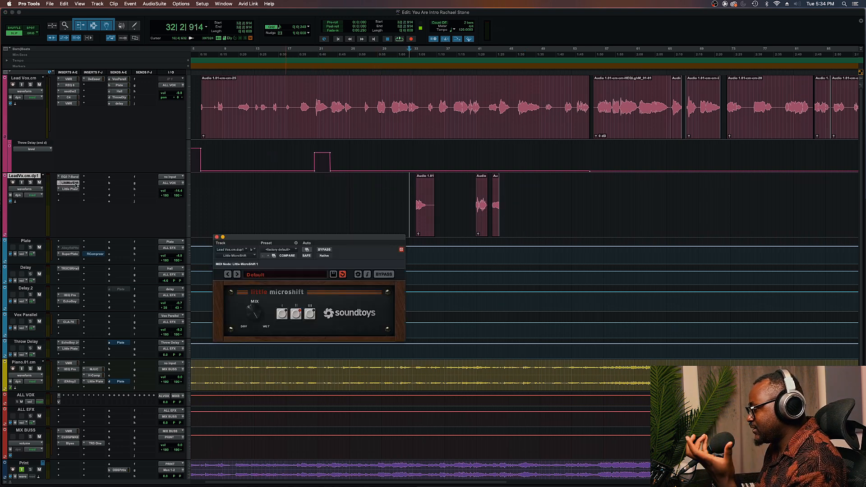
left_click(77, 183)
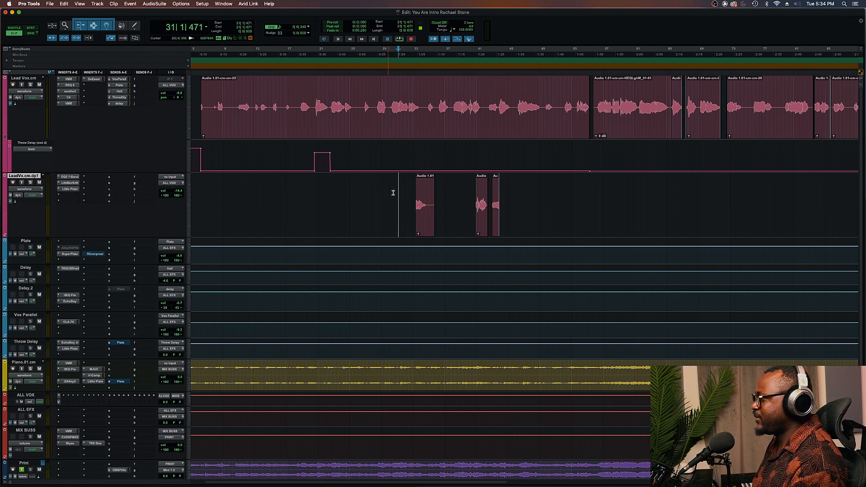
left_click(496, 228)
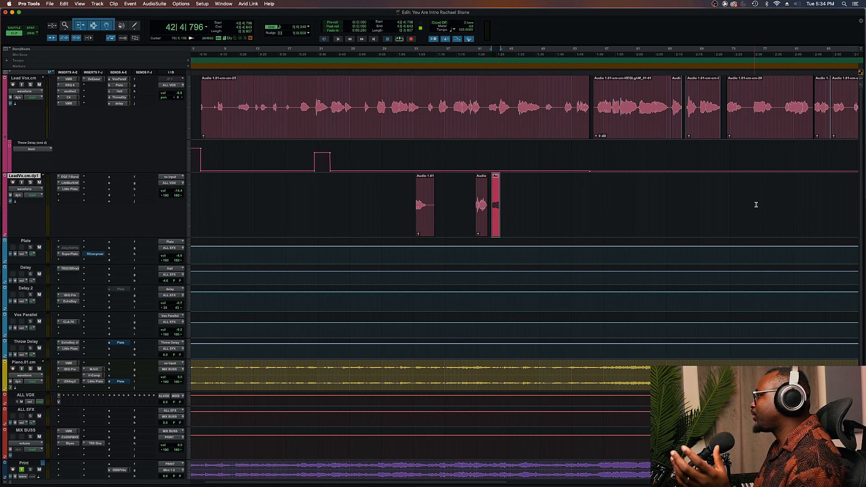
left_click(390, 194)
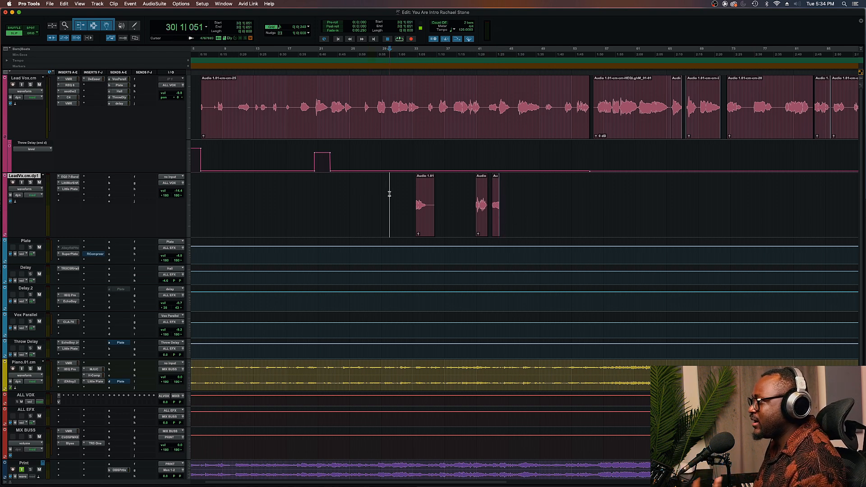
mouse_move(413, 193)
left_mouse_down()
mouse_move(518, 193)
mouse_move(413, 199)
left_mouse_up()
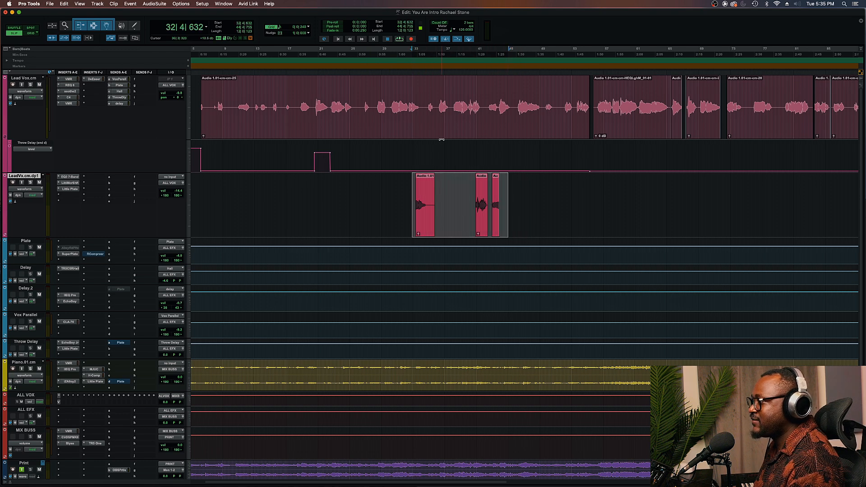
left_click_drag(436, 106, 513, 107)
left_click_drag(410, 193, 513, 191)
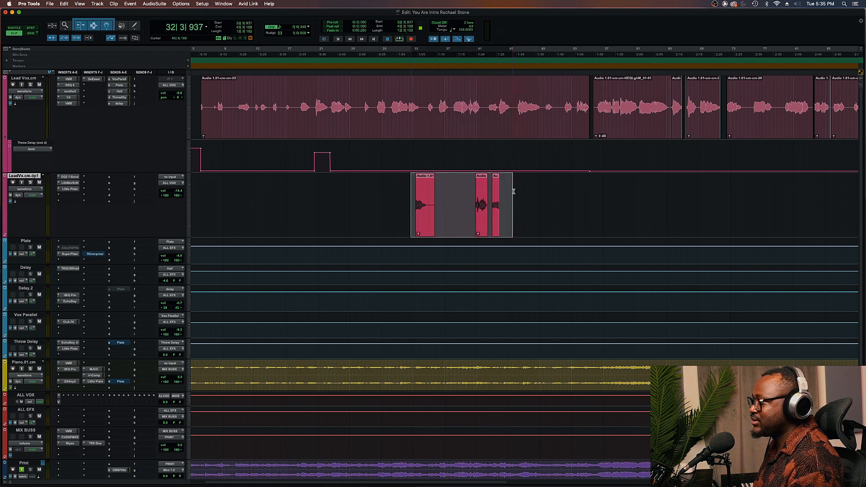
left_click(407, 195)
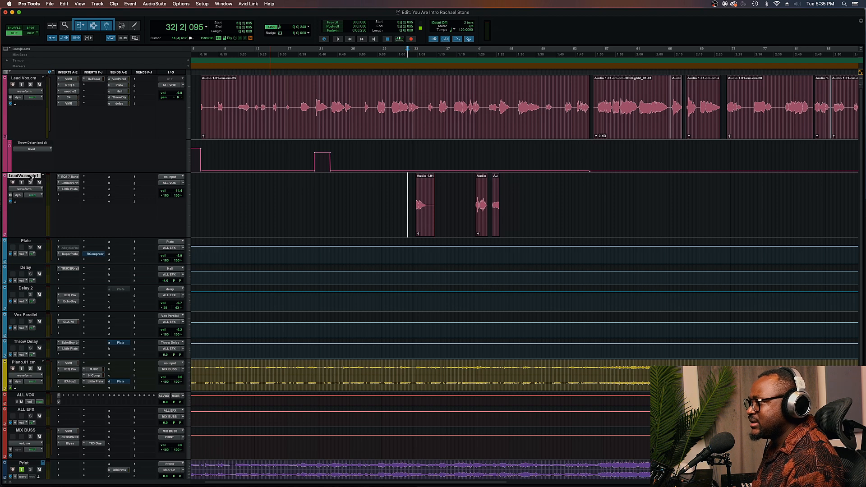
Duplicate the LeadVx.cm.dp1 track
right_click(31, 178)
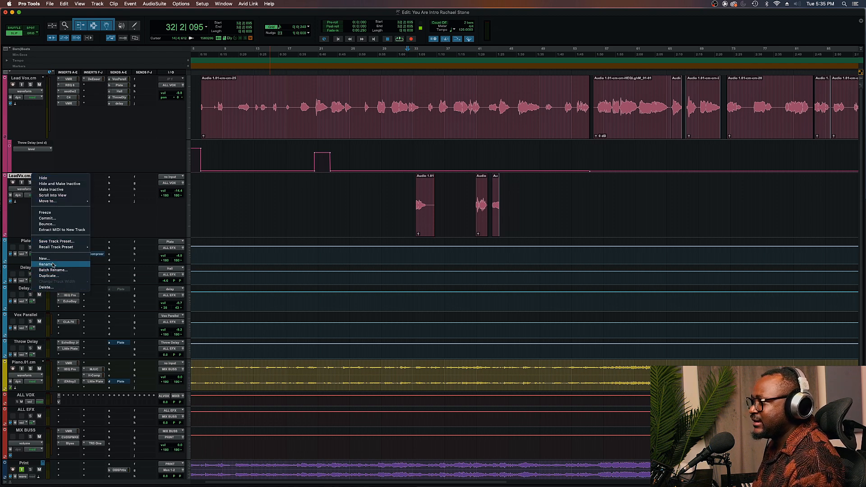
left_click(52, 276)
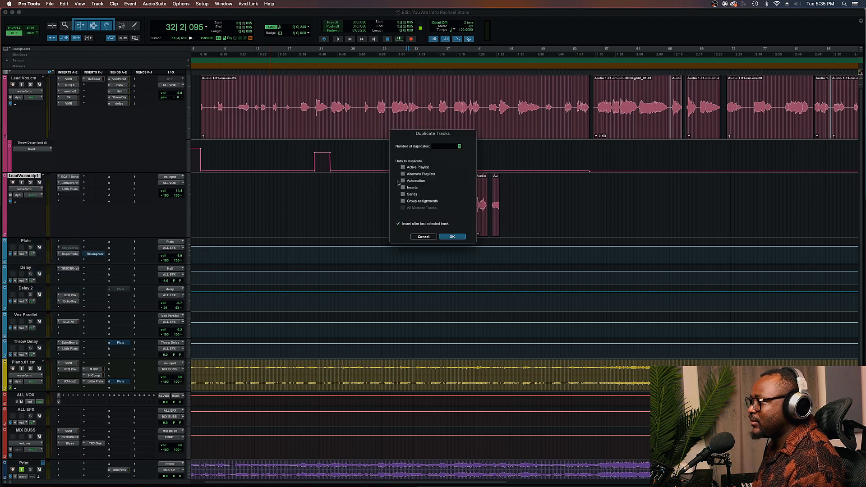
left_click(452, 236)
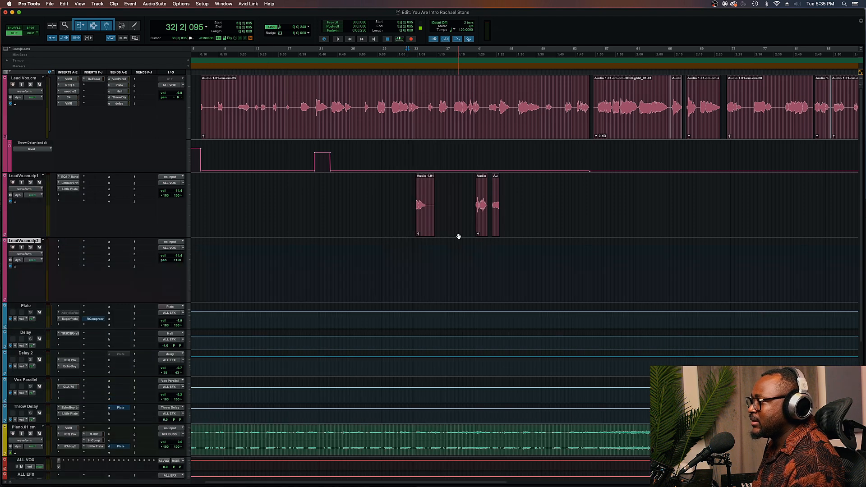
Move the middle throw clip from the first duplicate track onto the new second duplicate track
left_click(478, 226)
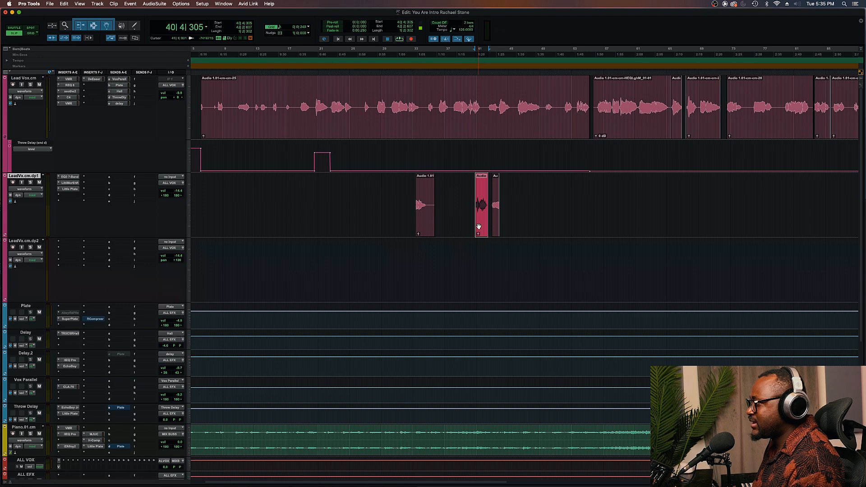
key("Delete")
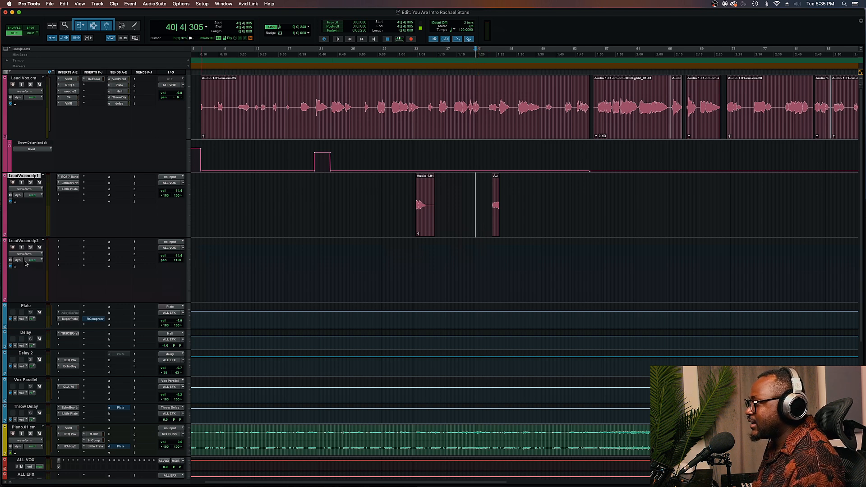
key("super+v")
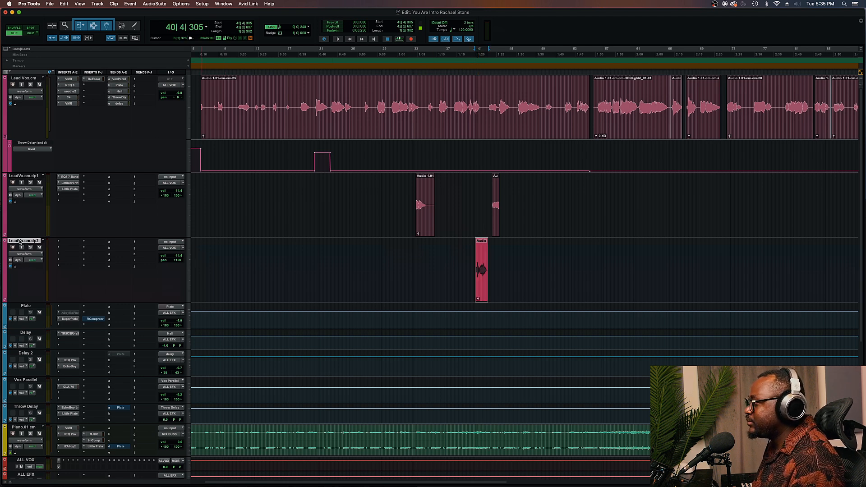
Insert the Decapitator plug-in on the second duplicate track
left_click(67, 254)
mouse_move(74, 254)
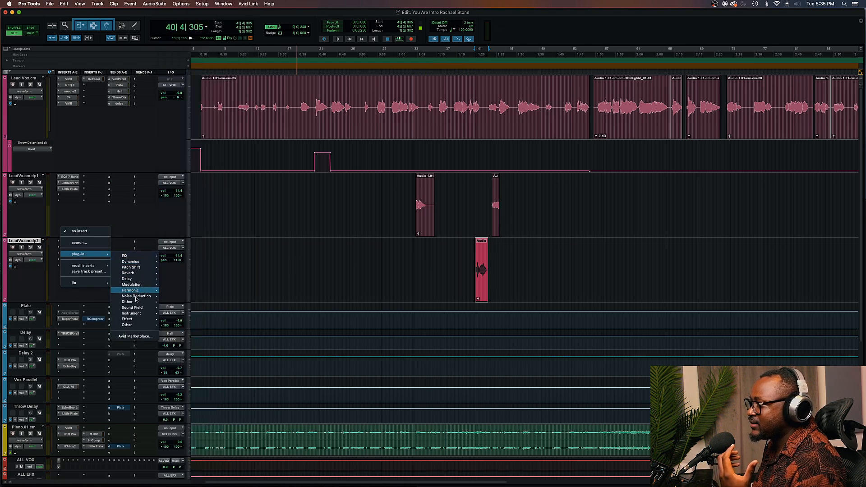
mouse_move(137, 290)
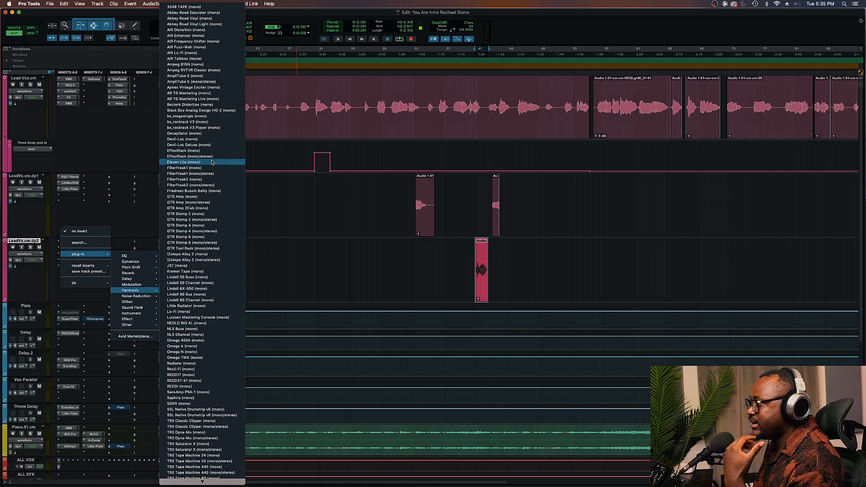
left_click(206, 134)
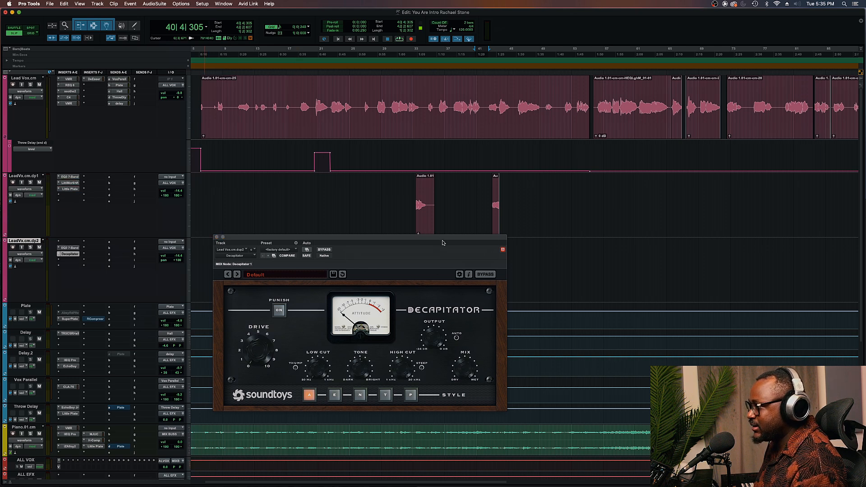
Add the LittleMicroShift and Little Plate inserts to the second duplicate track after Decapitator
left_click_drag(440, 241, 434, 282)
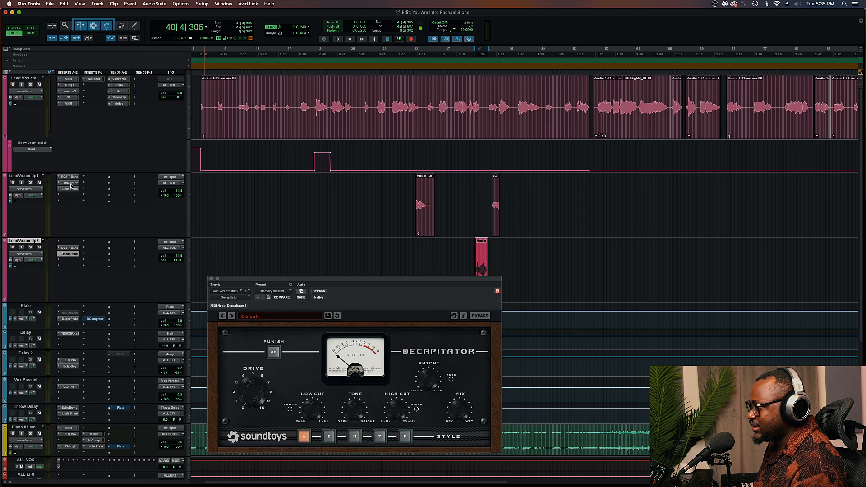
left_click_drag(71, 261, 70, 260)
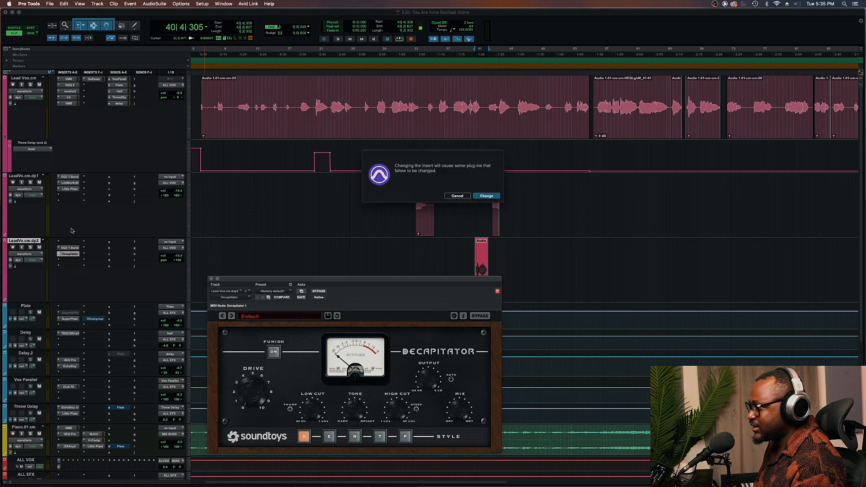
left_click(485, 196)
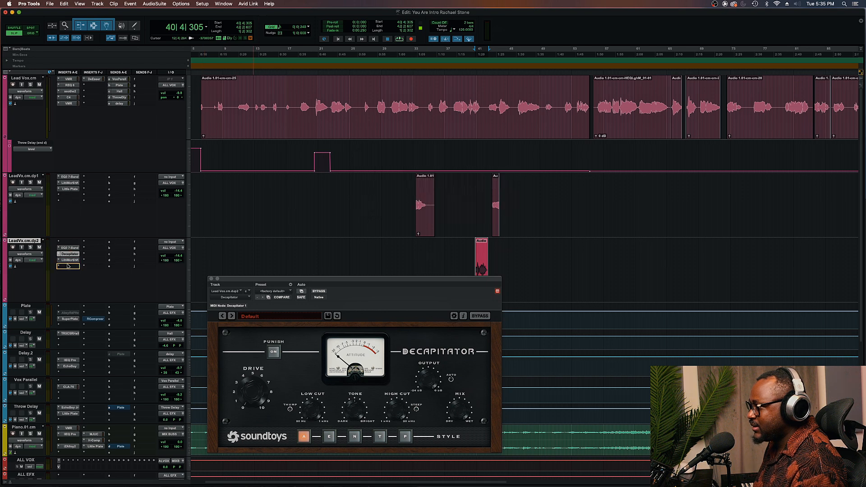
left_click(466, 253)
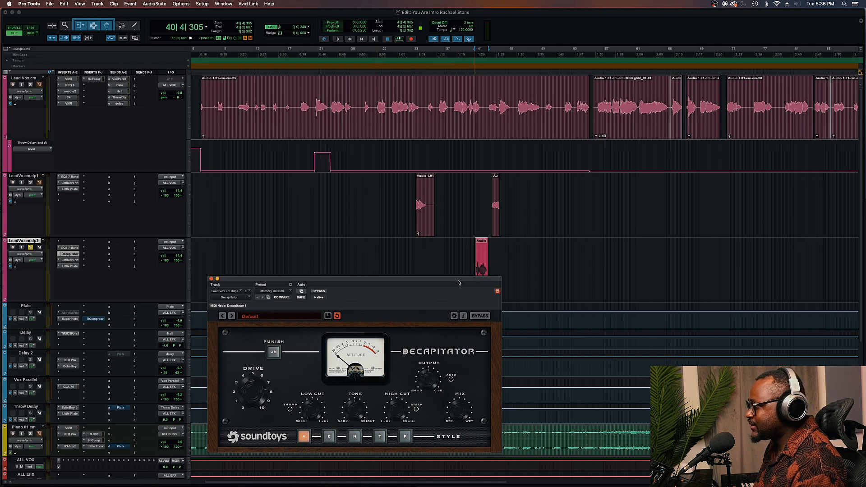
Play back the throw through Decapitator, comparing its E style against the A style
left_click_drag(406, 279, 370, 192)
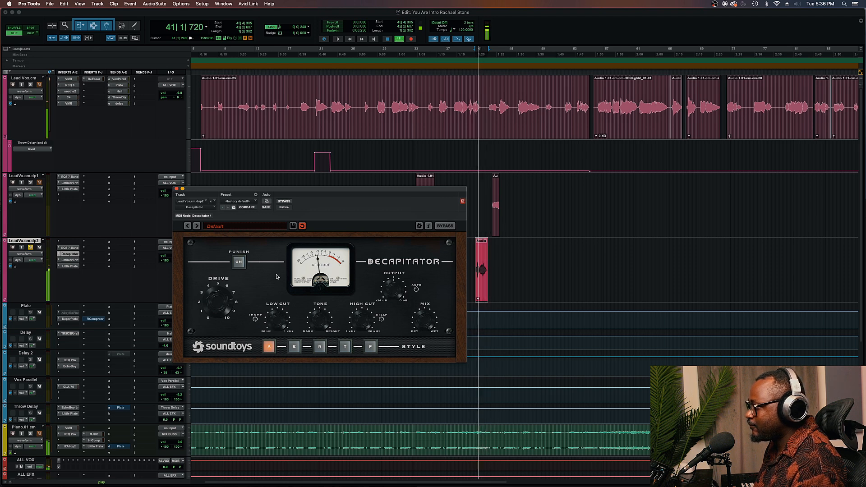
key("space")
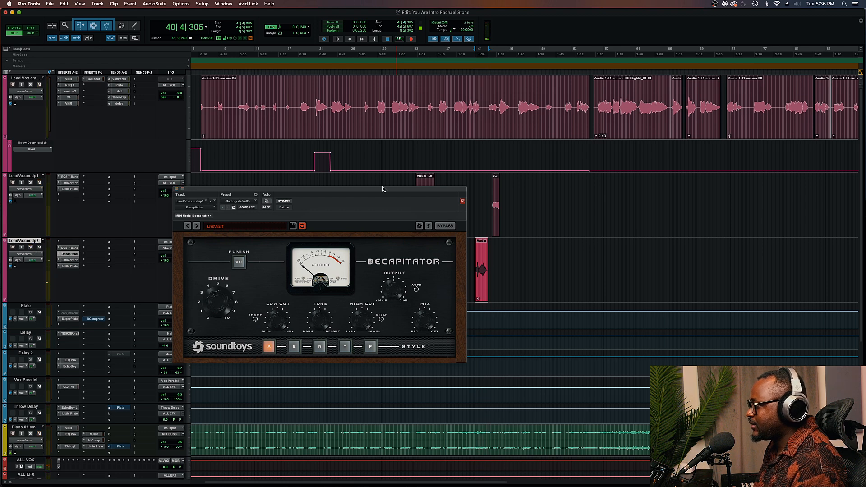
left_click(383, 180)
left_click_drag(380, 193, 446, 14)
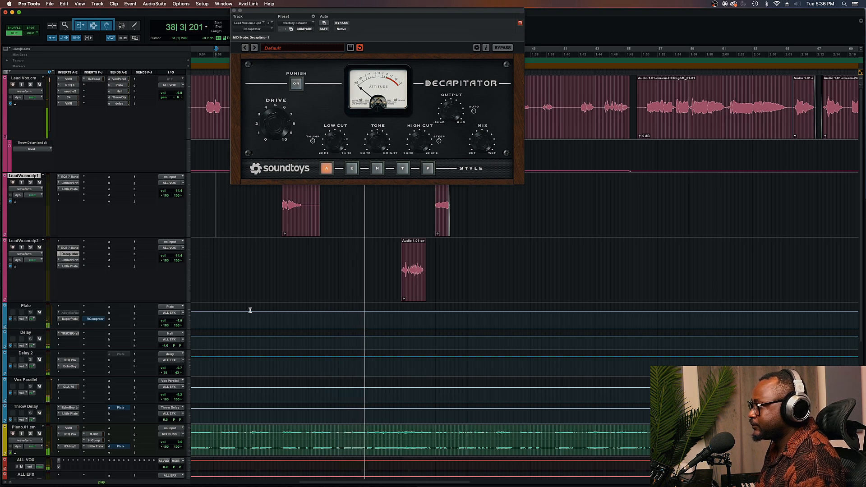
left_click(351, 169)
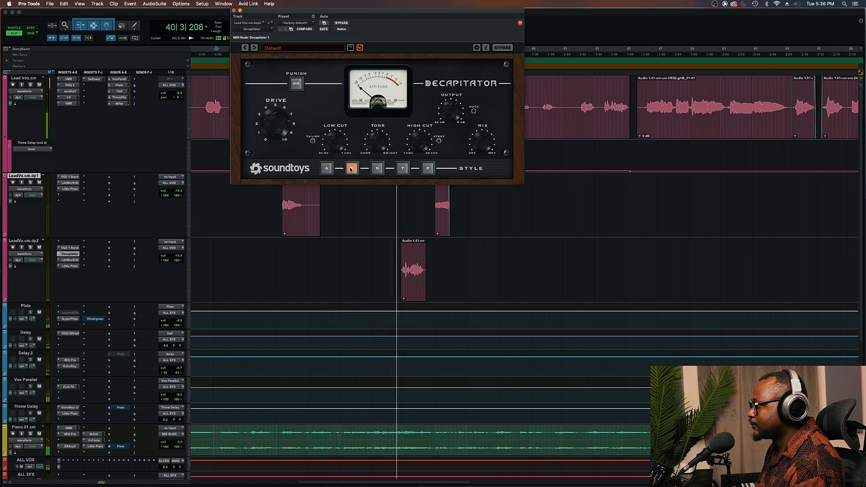
left_click(326, 168)
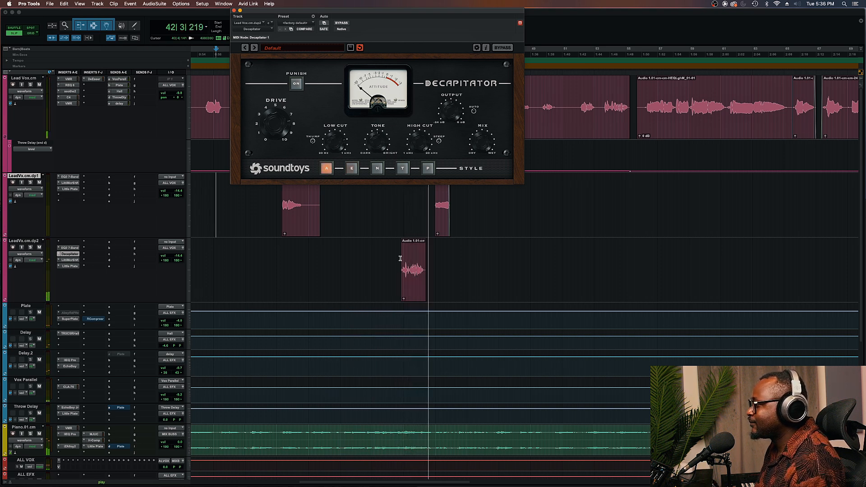
left_click(399, 245)
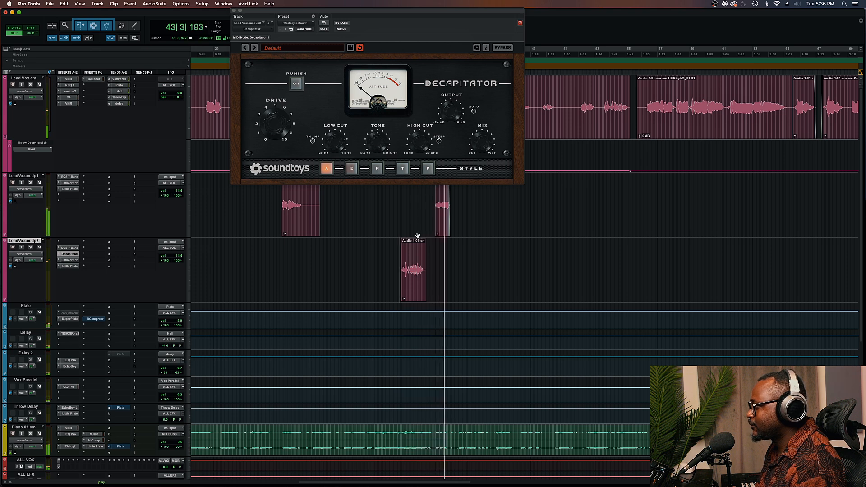
key("space")
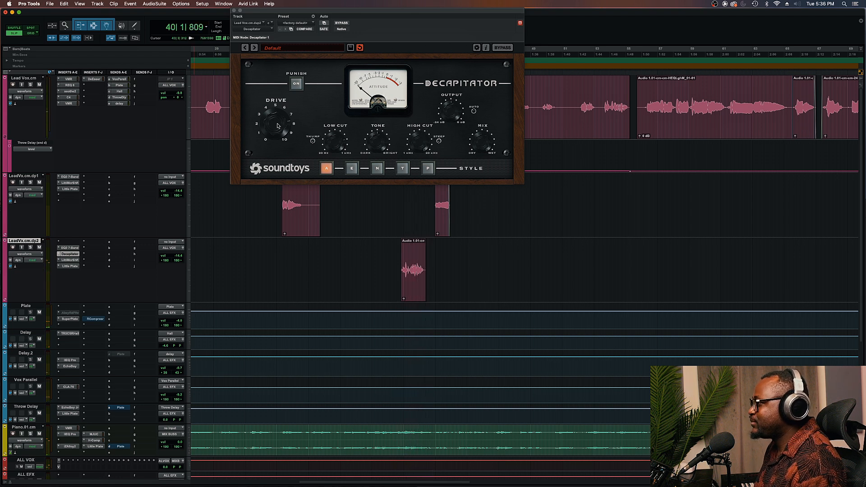
key("space")
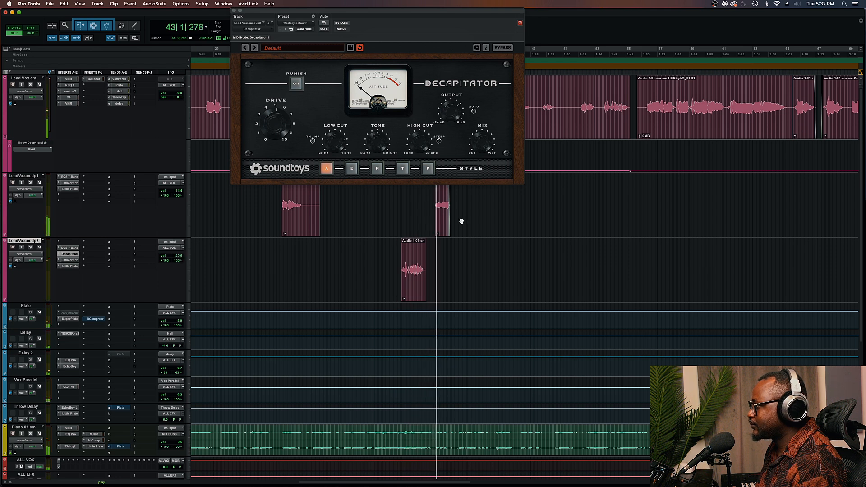
Copy the last throw clip onto the second duplicate track and delete the middle throw clip from that track
left_click(444, 221)
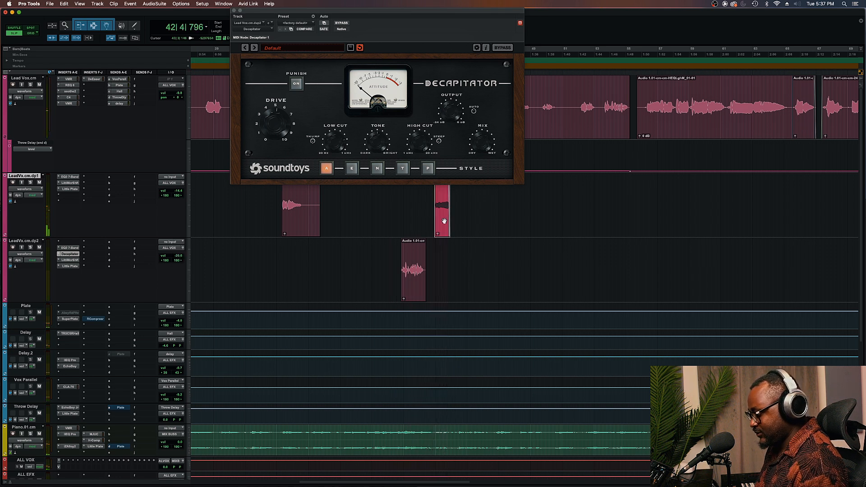
left_click(32, 244)
key("super+v")
left_click(438, 229)
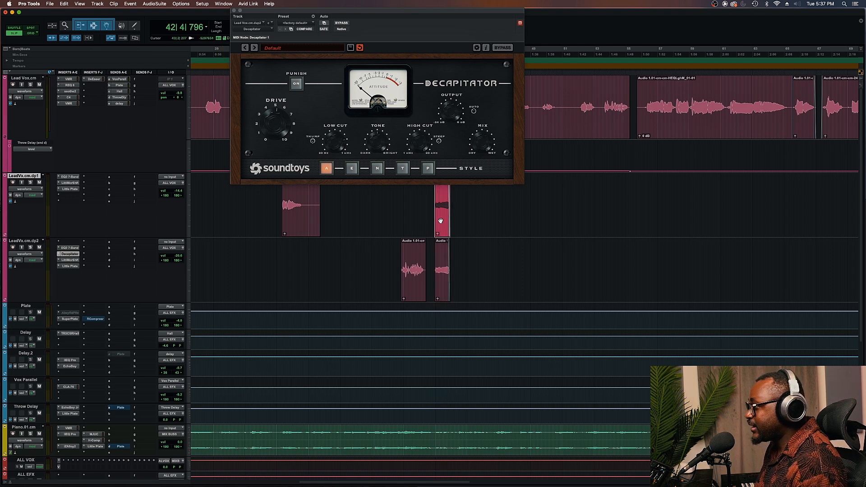
left_click(421, 294)
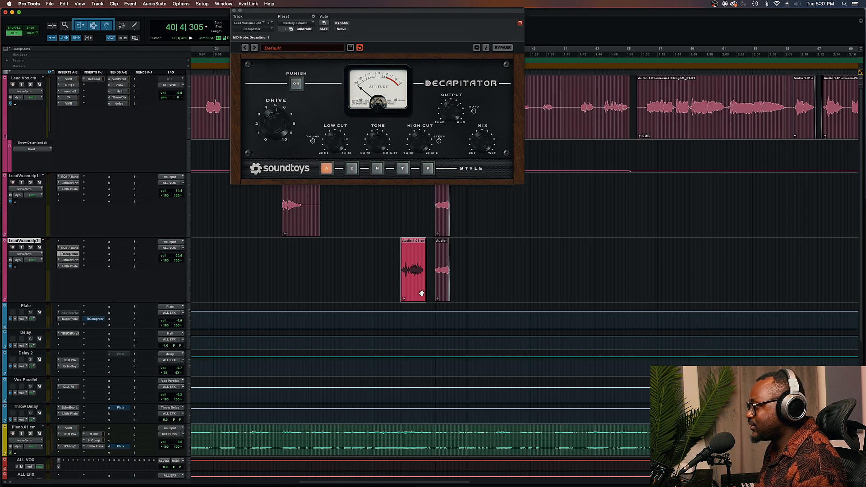
key("Delete")
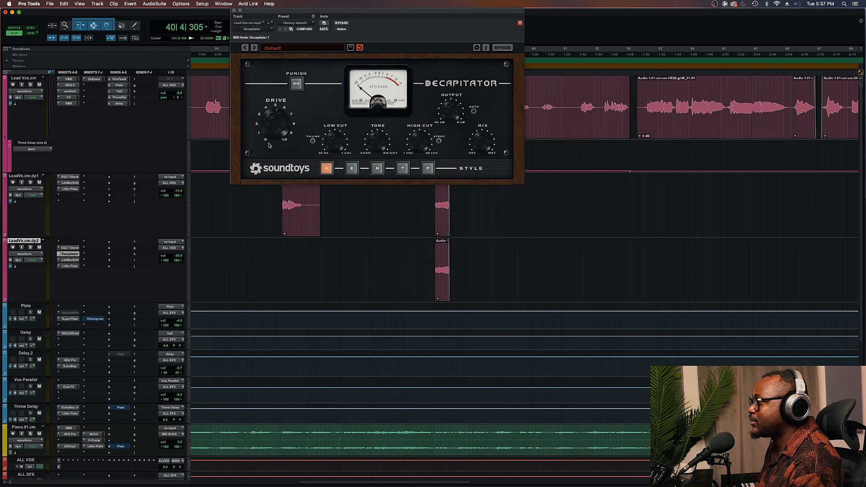
Close the Decapitator window and play back the throw clips on the duplicate vocal tracks
left_click(234, 10)
left_click(446, 223)
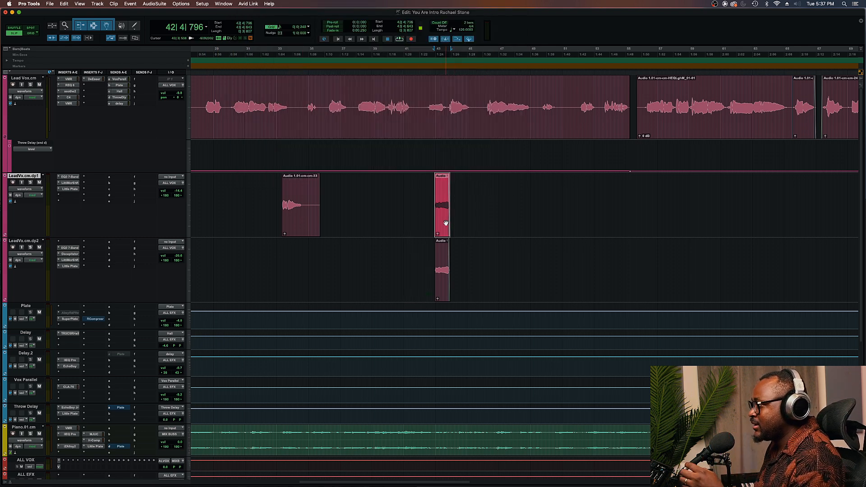
left_click(444, 278)
left_click_drag(452, 249, 449, 254)
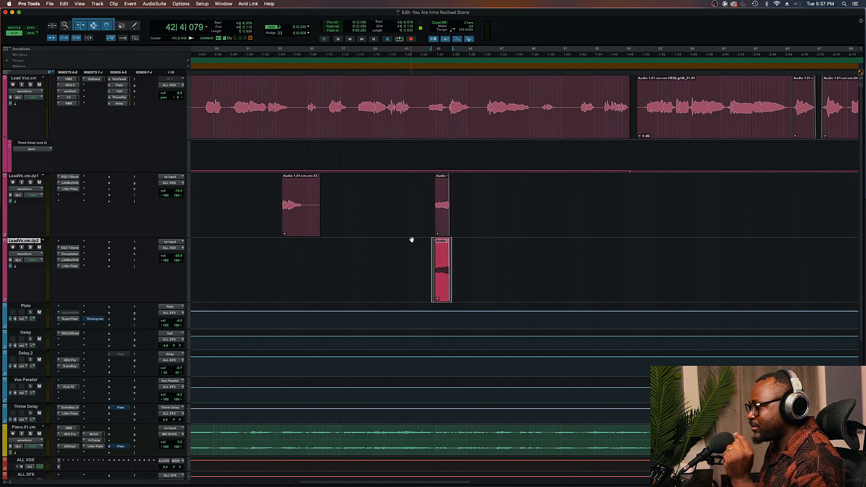
left_click(428, 192)
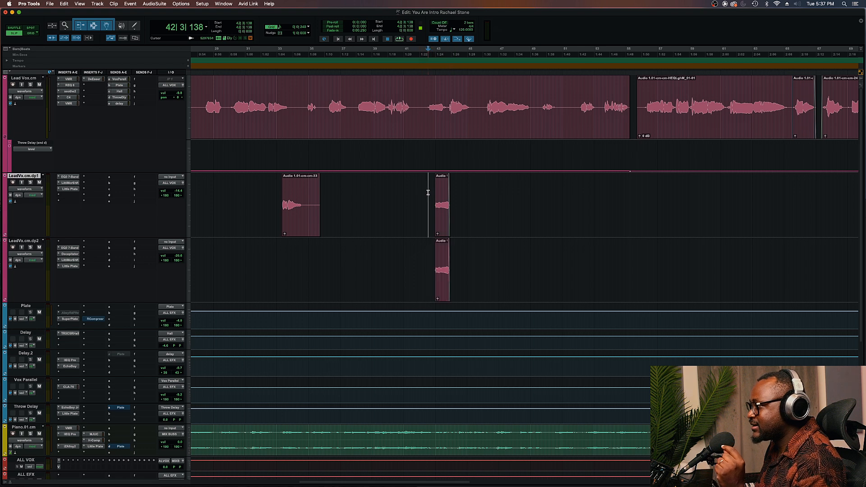
left_click(439, 217)
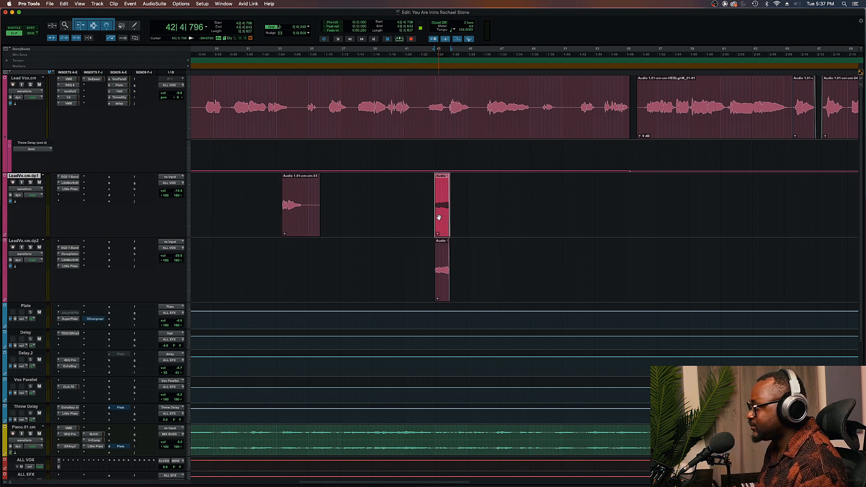
left_click(408, 243)
key("space")
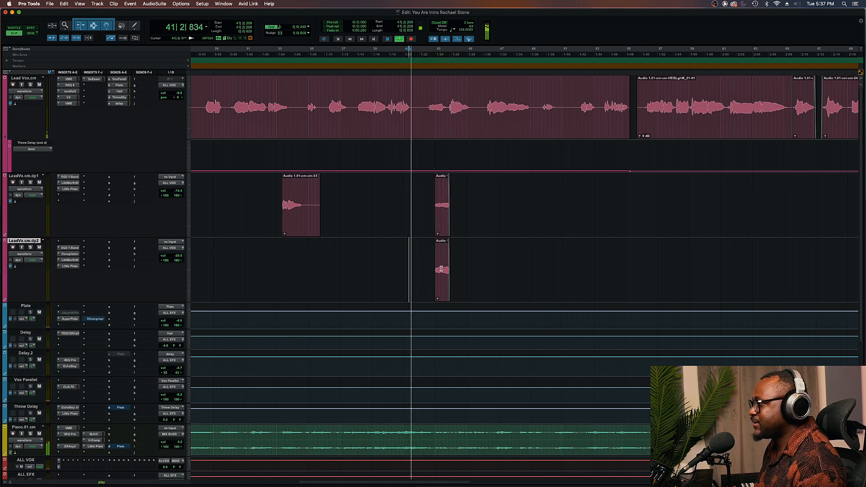
key("super+bracketright")
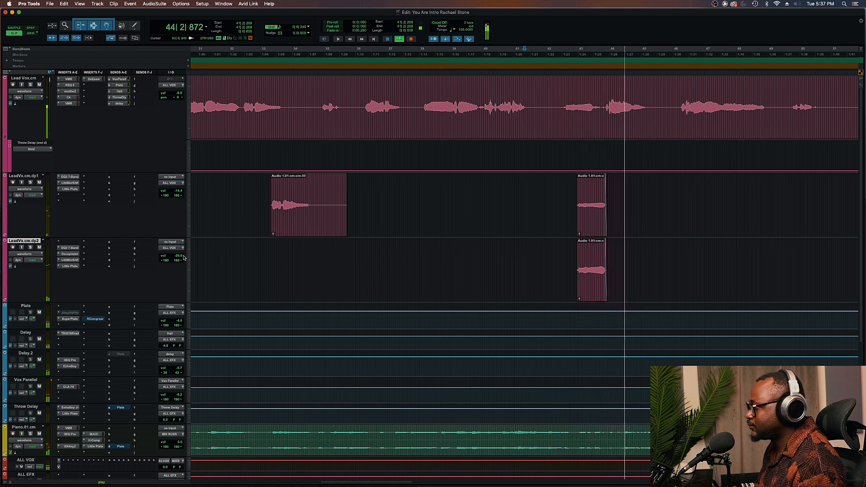
Adjust the second duplicate track's volume and play the throw section again
left_click_drag(183, 257, 178, 255)
key("space")
key("space")
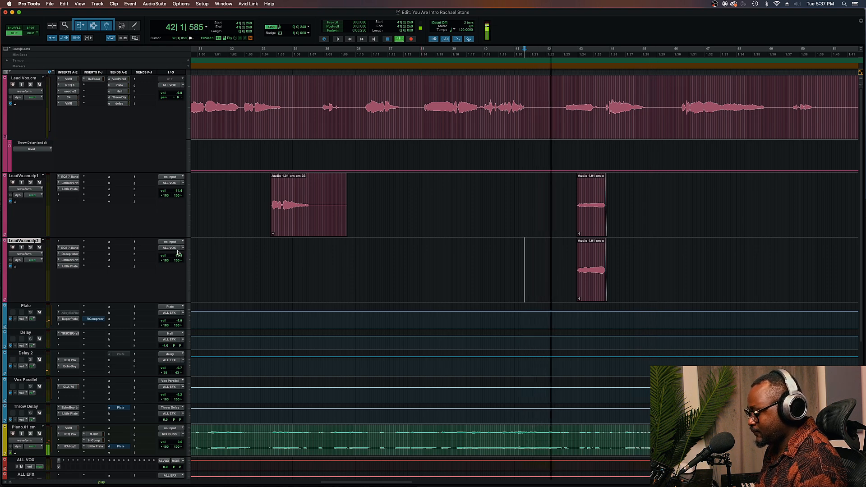
scroll(498, 276, "right", 3)
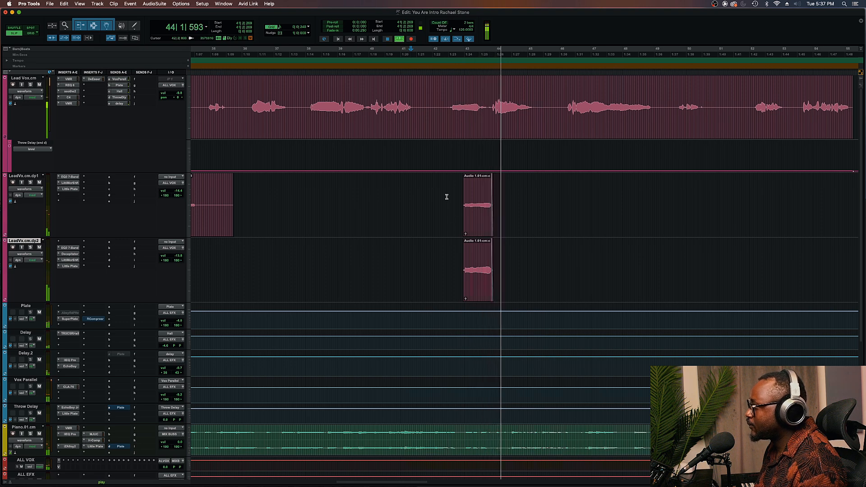
key("space")
Select the throw region across the lead vocal and second duplicate tracks and play it back repeatedly
left_click_drag(471, 187, 540, 188)
left_click(31, 79)
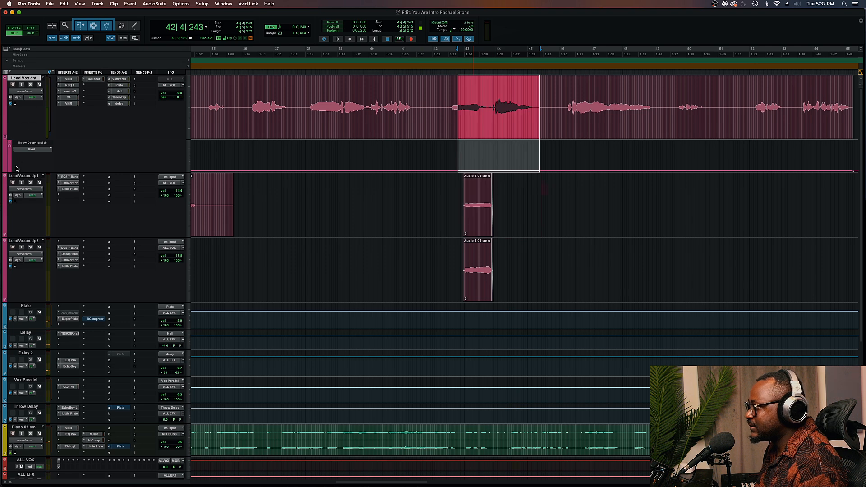
left_click(30, 241, "shift")
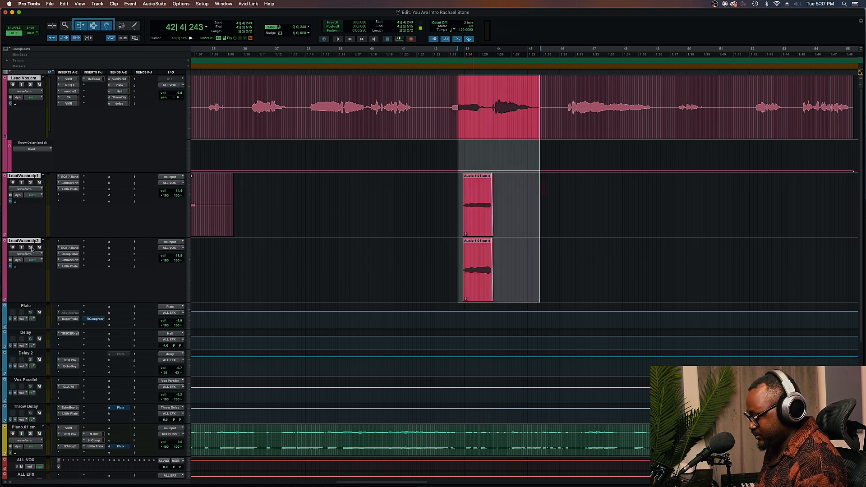
key("space")
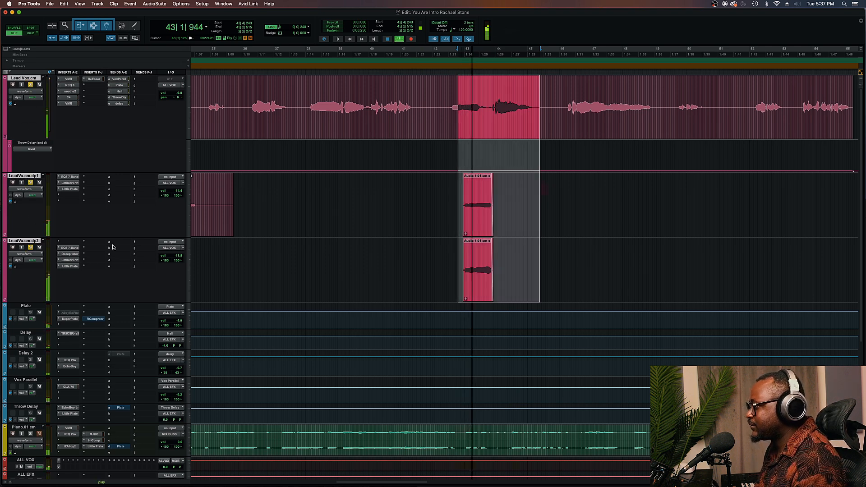
left_click(435, 247)
key("space")
key("space")
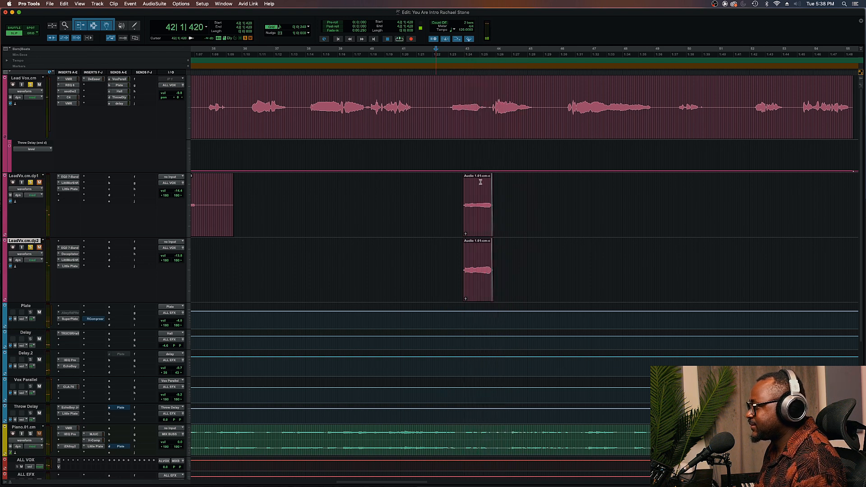
key("space")
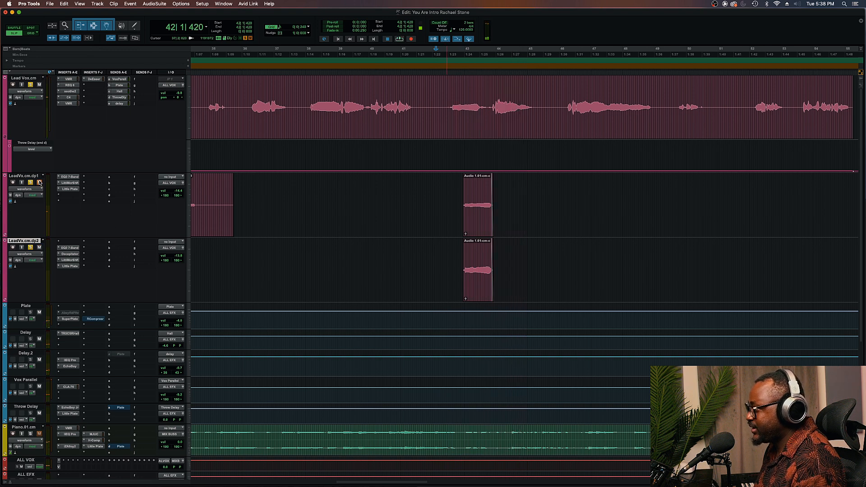
key("space")
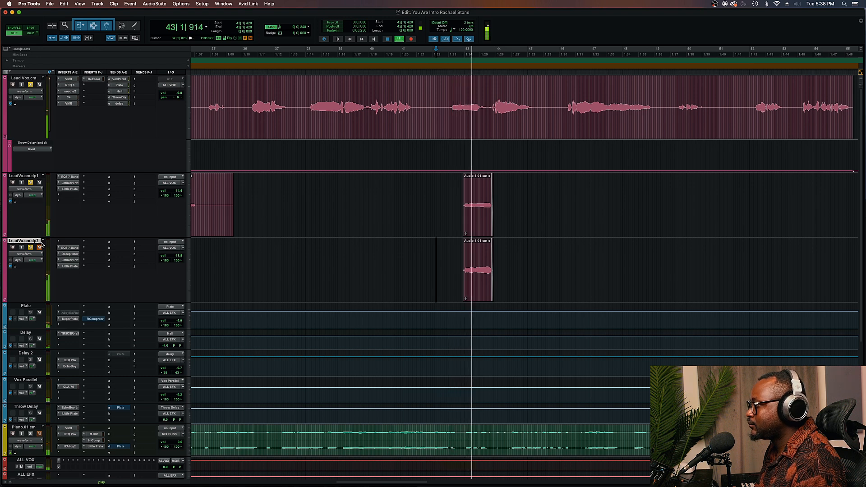
key("space")
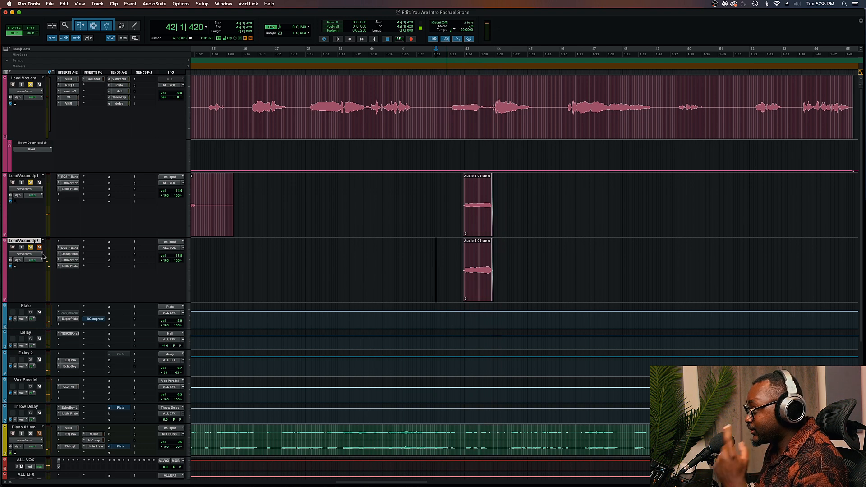
key("space")
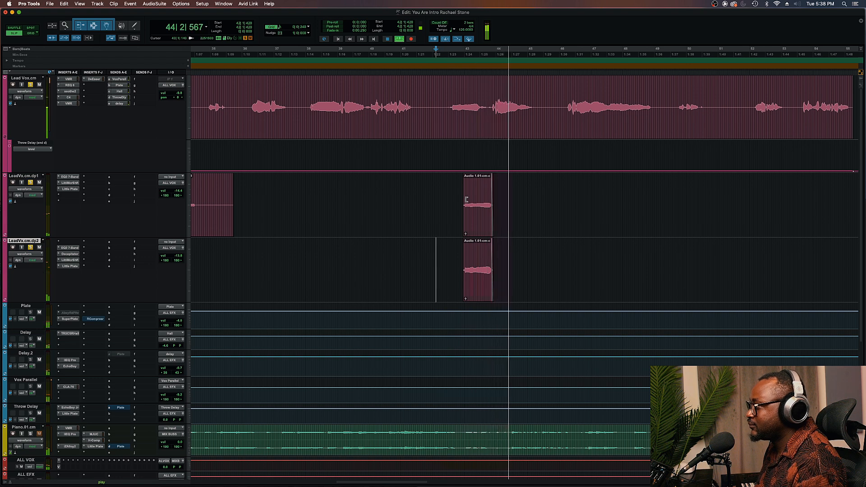
key("space")
Lengthen the throw clip on the second duplicate track, then delete the excess tail after the phrase
left_click_drag(492, 269, 551, 264)
left_click(440, 194)
key("space")
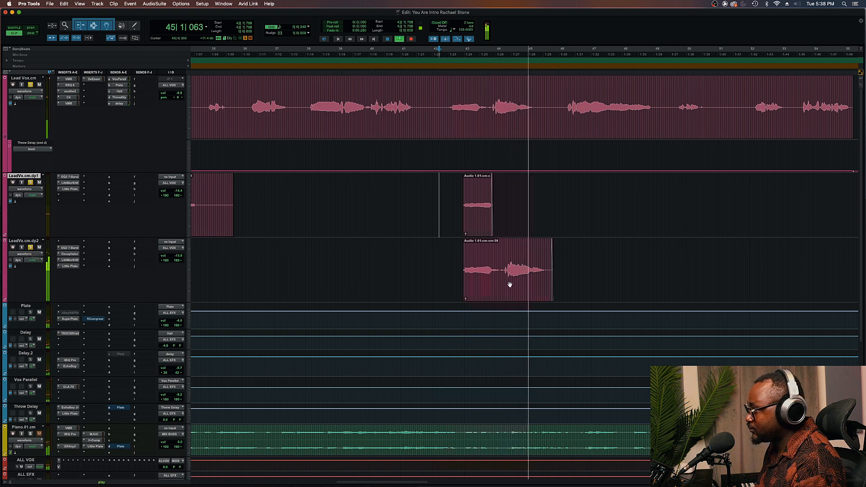
key("space")
left_click_drag(501, 265, 620, 260)
key("Delete")
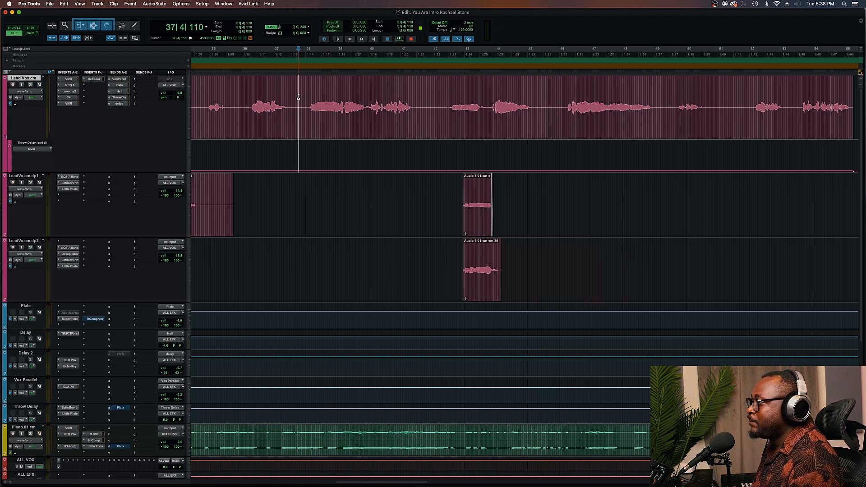
Zoom out and select the throw clip area across both duplicate tracks to review the edit
key("space")
key("r")
key("r")
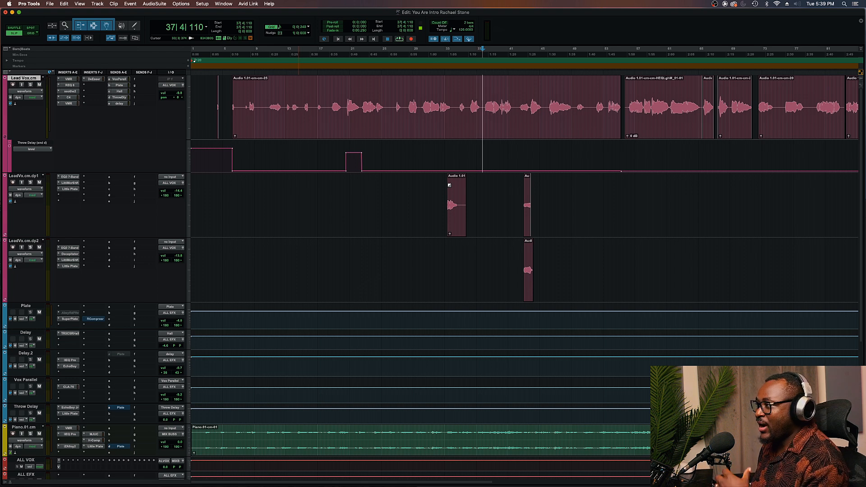
left_click_drag(495, 215, 561, 212)
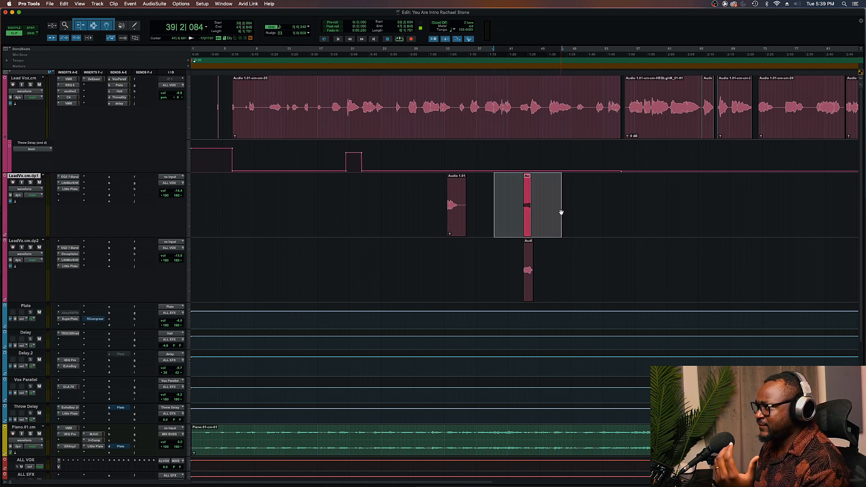
left_click_drag(552, 264, 509, 236)
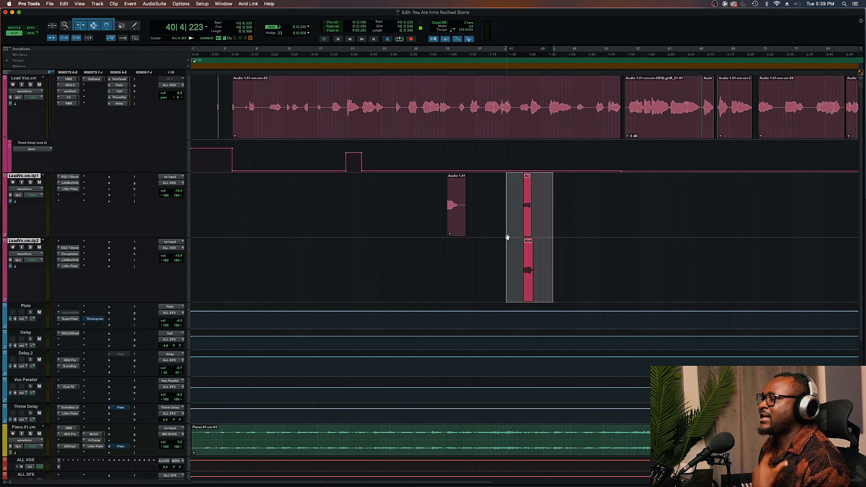
left_click_drag(515, 248, 547, 252)
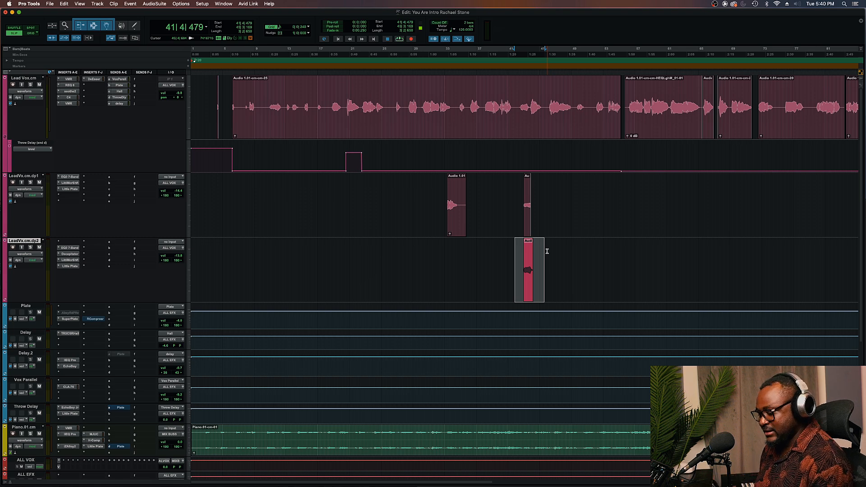
scroll(583, 209, "right", 10)
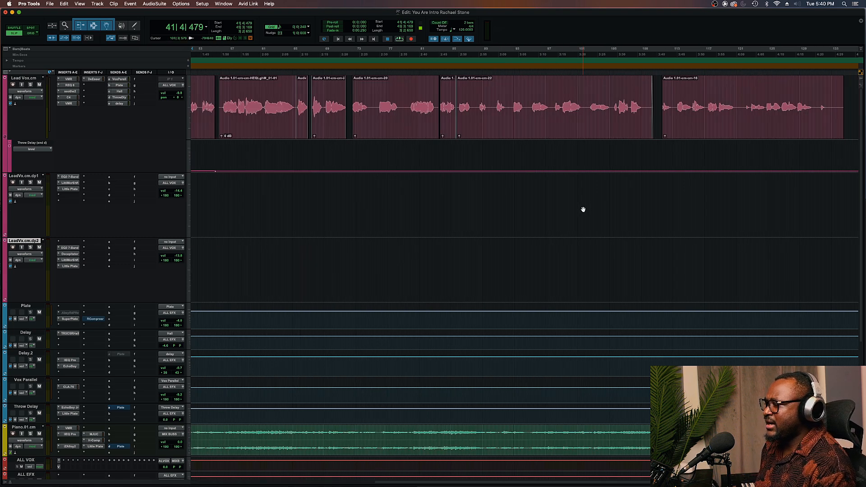
Zoom in on a phrase of the Lead Vox and play it back from just before it
scroll(583, 209, "left", 8)
scroll(583, 209, "left", 1)
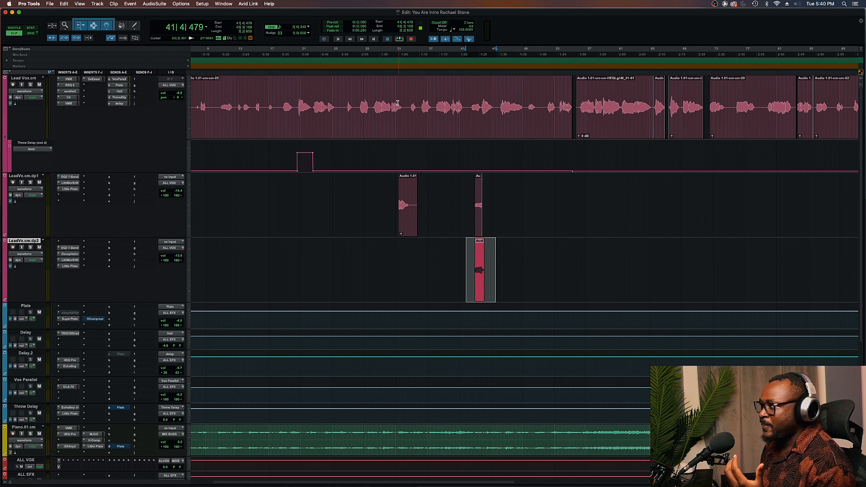
left_click_drag(390, 102, 405, 101)
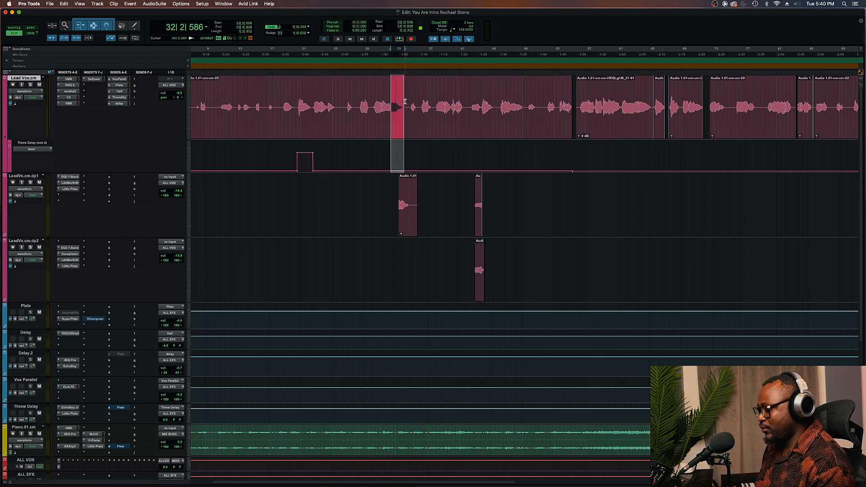
key("super+bracketright")
key("super+bracketright")
key("super+bracketright")
left_click_drag(311, 96, 361, 102)
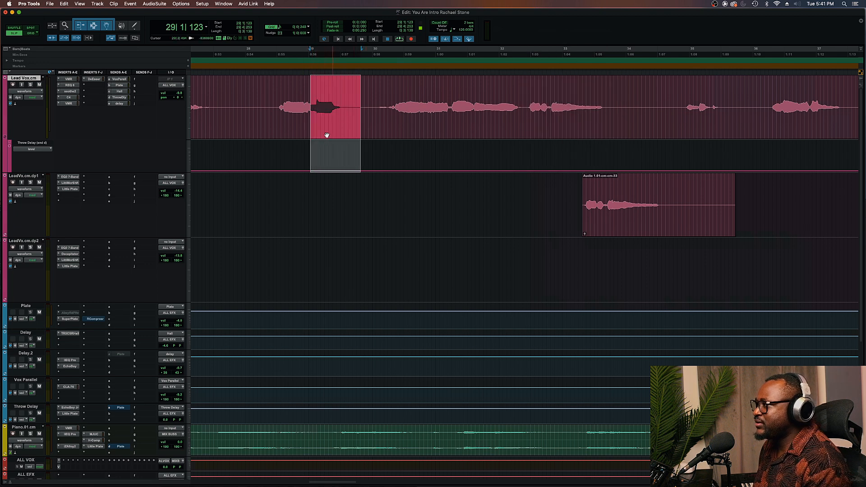
left_click(263, 99)
key("space")
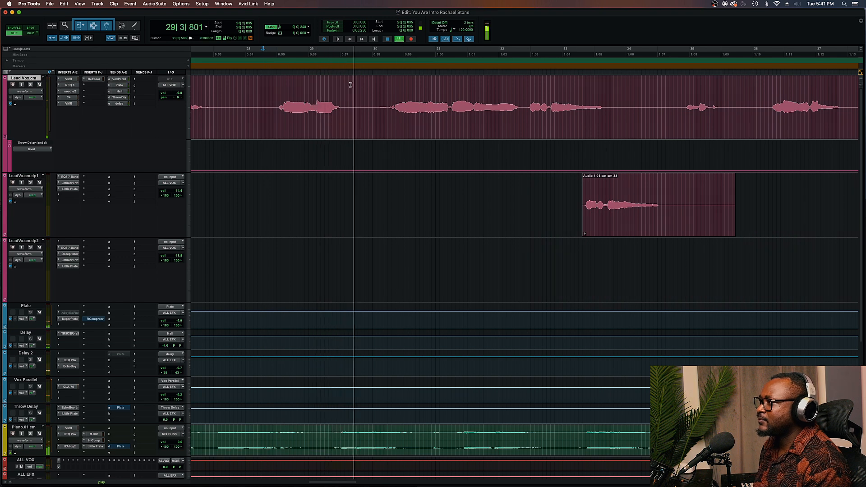
key("space")
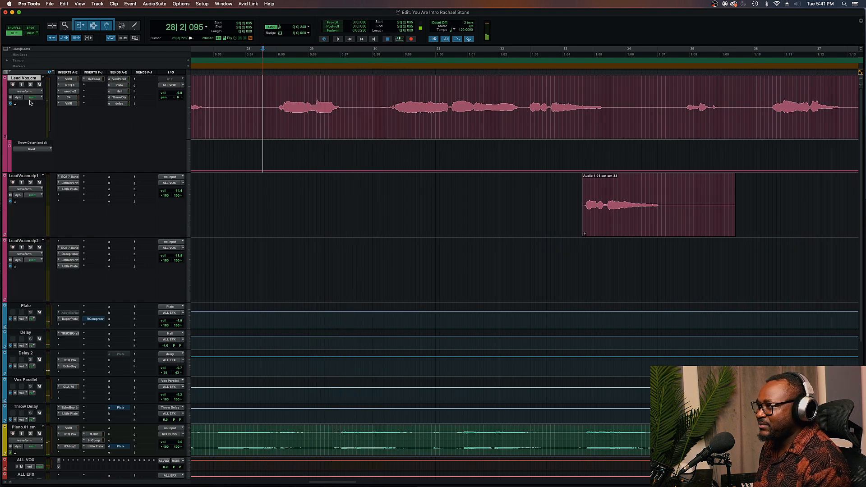
Switch the Lead Vox automation lane to show the Plate send level
left_click(32, 149)
mouse_move(71, 138)
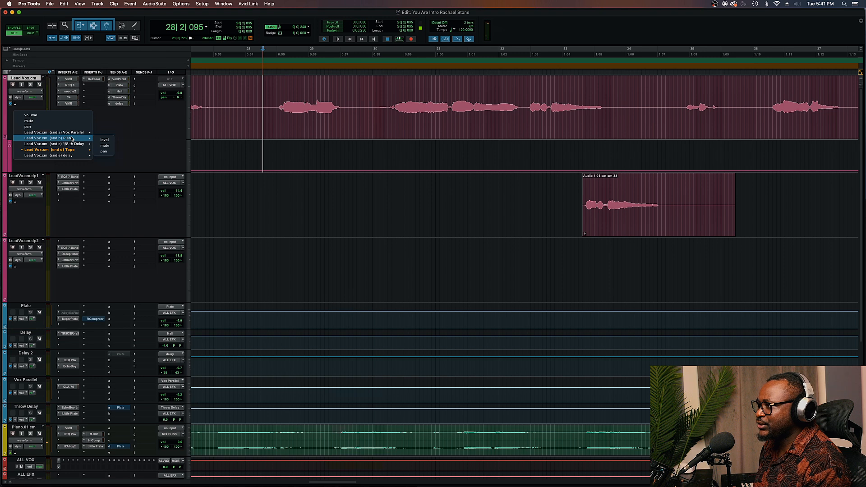
left_click(104, 139)
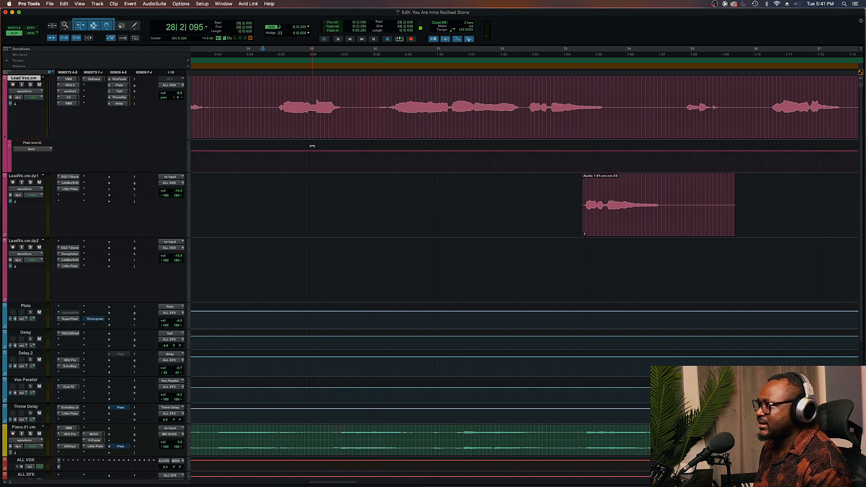
Raise the Plate send level over the selected phrase on the Lead Vox and play it back
left_click_drag(313, 151, 339, 142)
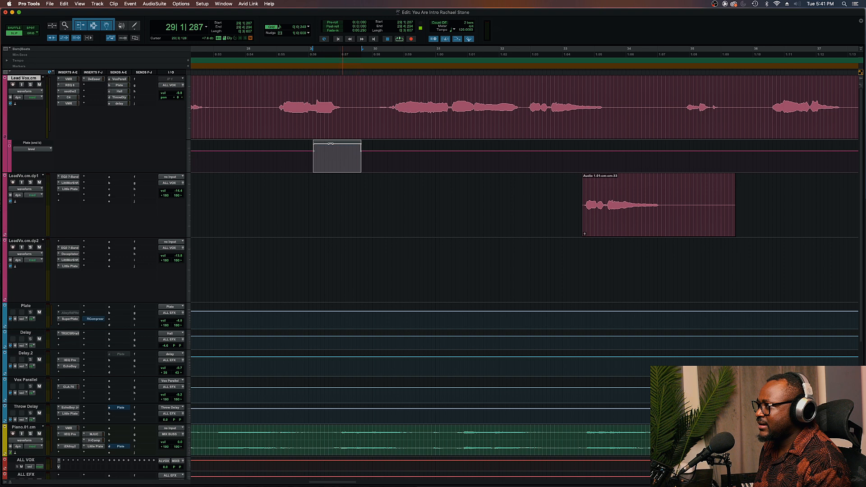
left_click(211, 94)
key("space")
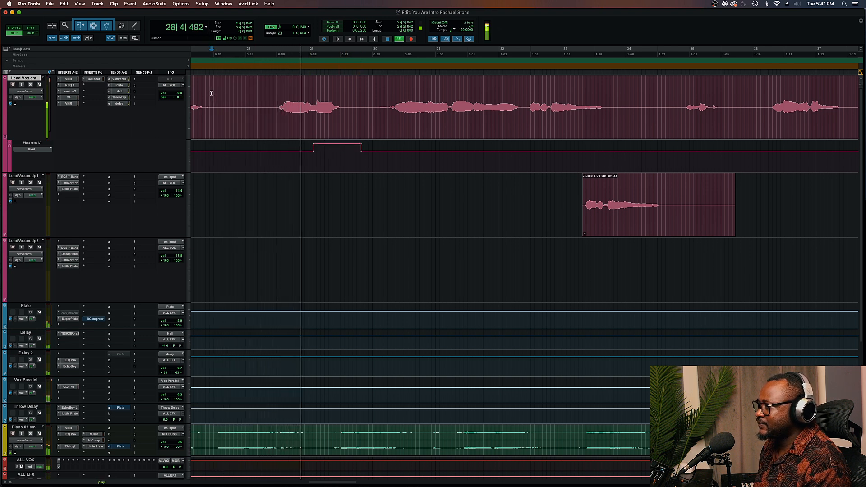
key("space")
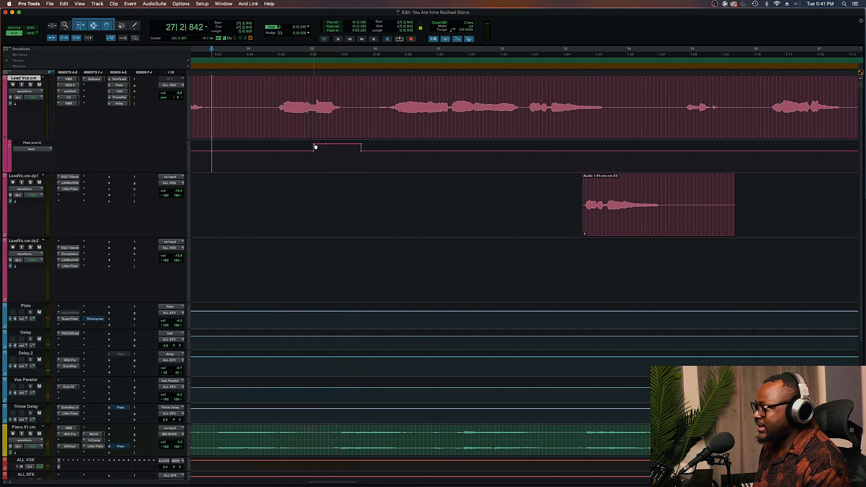
Move the start breakpoint of the raised Plate send section to create a ramp, play it, and zoom out
left_click(315, 147)
left_click_drag(315, 147, 324, 144)
key("space")
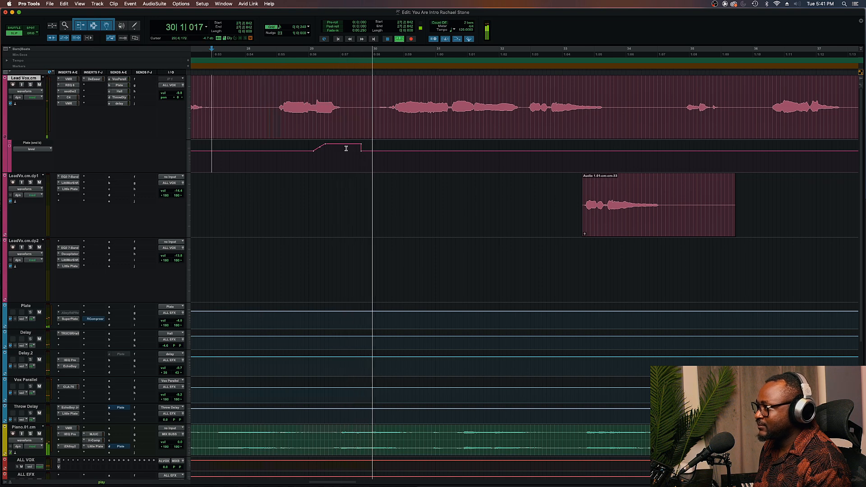
key("space")
key("super+bracketleft")
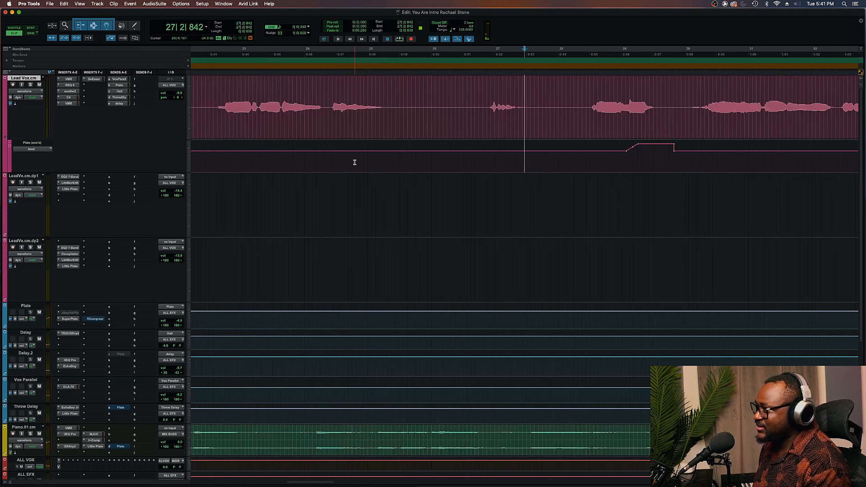
Lower the Plate send level over a short earlier section of the Lead Vox and play it back
left_click(488, 93)
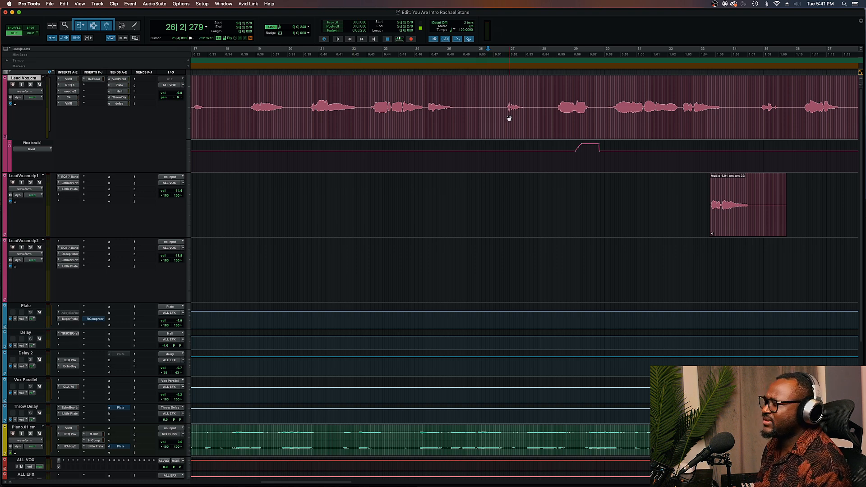
key("space")
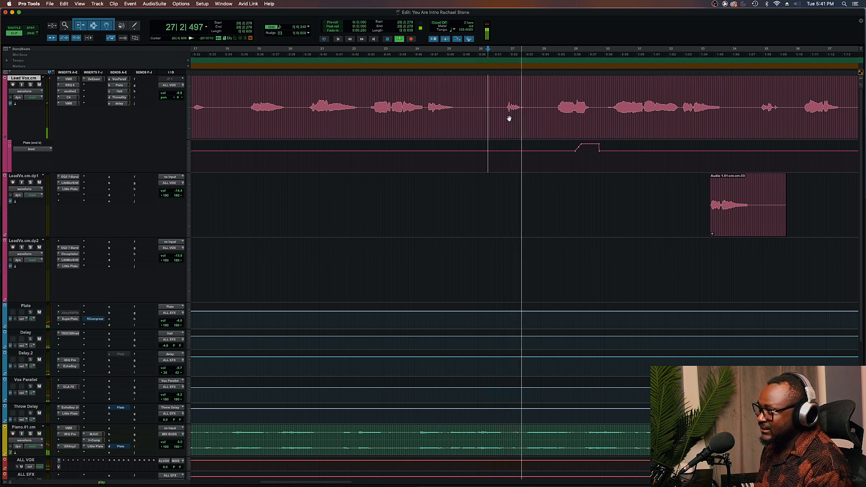
key("space")
mouse_move(506, 151)
left_mouse_down()
mouse_move(531, 151)
mouse_move(522, 151)
left_mouse_up()
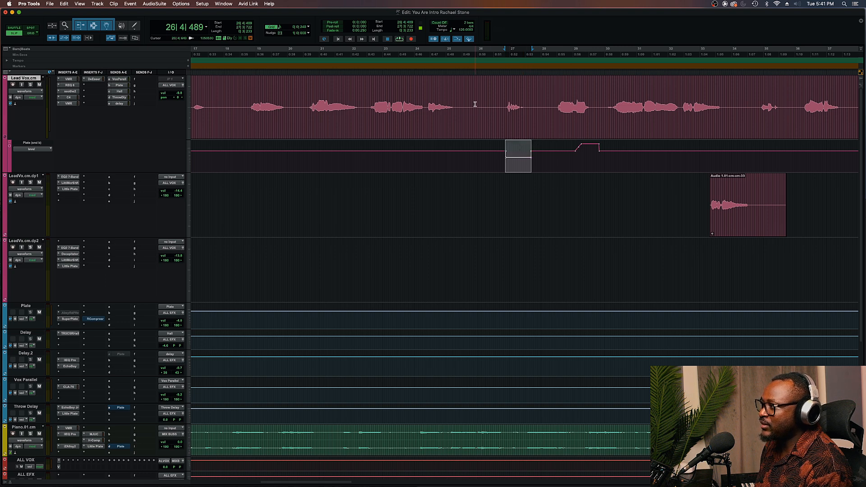
left_click(426, 102)
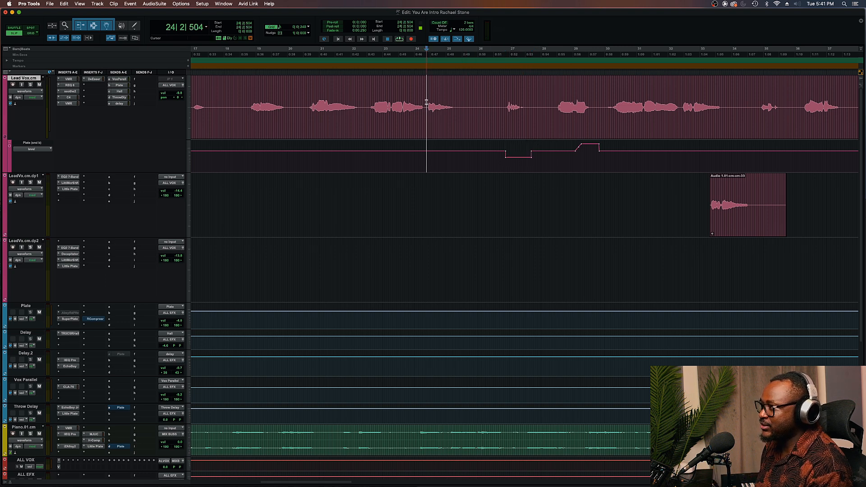
key("space")
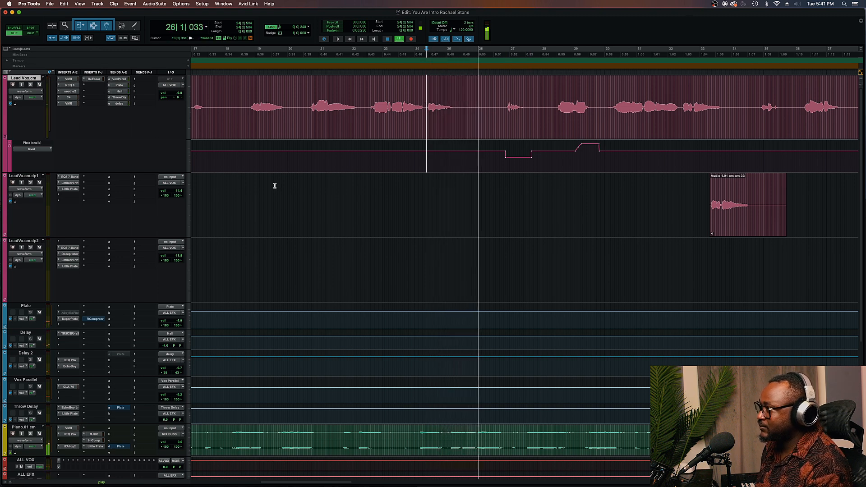
Set the Lead Vox track height to medium
left_click(188, 169)
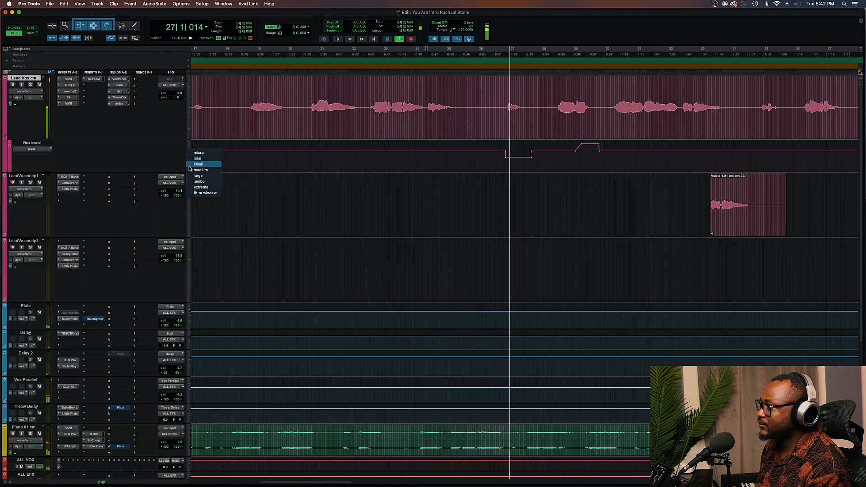
left_click(200, 173)
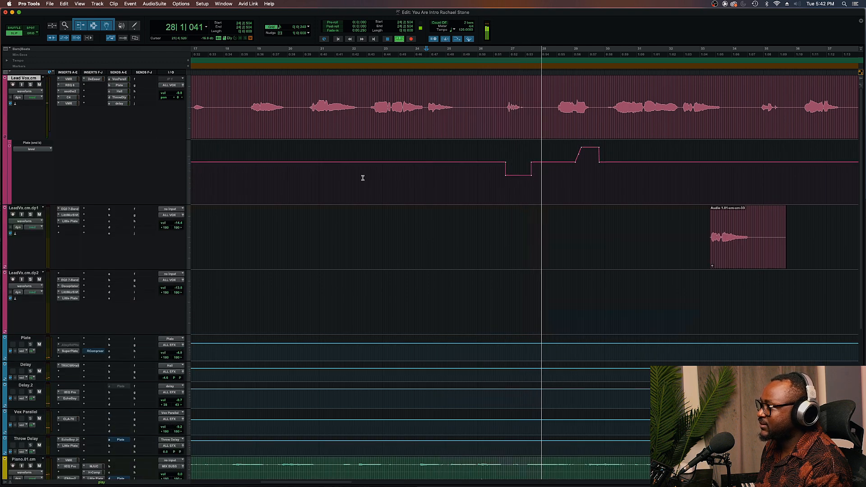
scroll(361, 176, "right", 5)
scroll(377, 179, "down", 3)
scroll(377, 179, "up", 3)
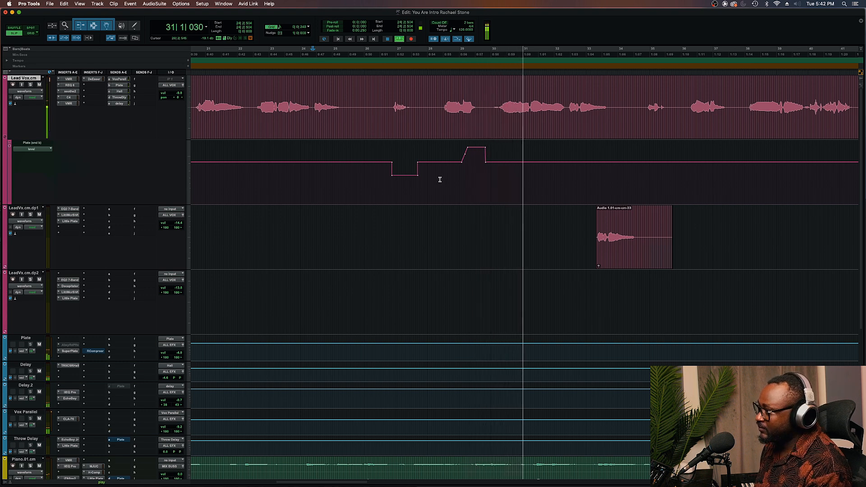
Solo the Lead Vox and play back the section with the Plate send automation
key("space")
key("shift+s")
left_click(388, 96)
key("space")
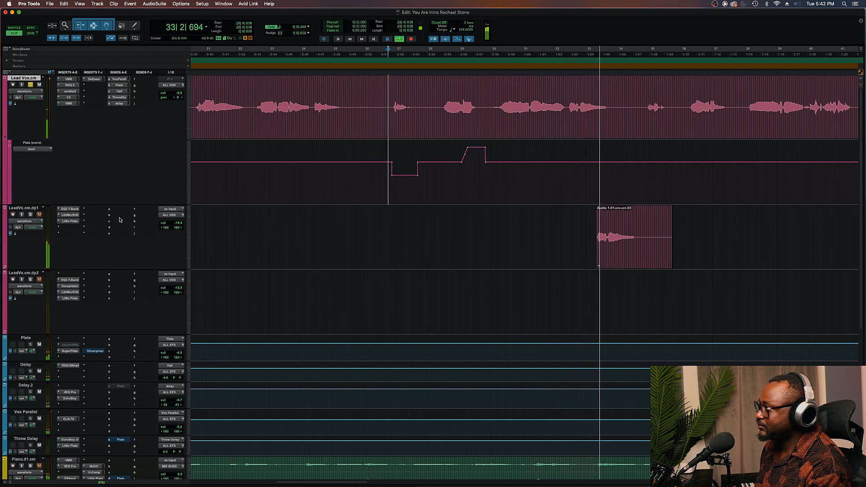
scroll(135, 214, "down", 5)
key("space")
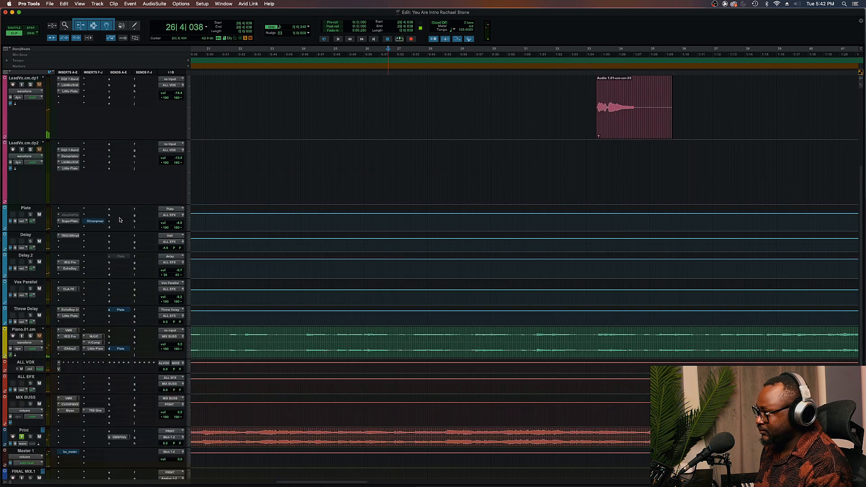